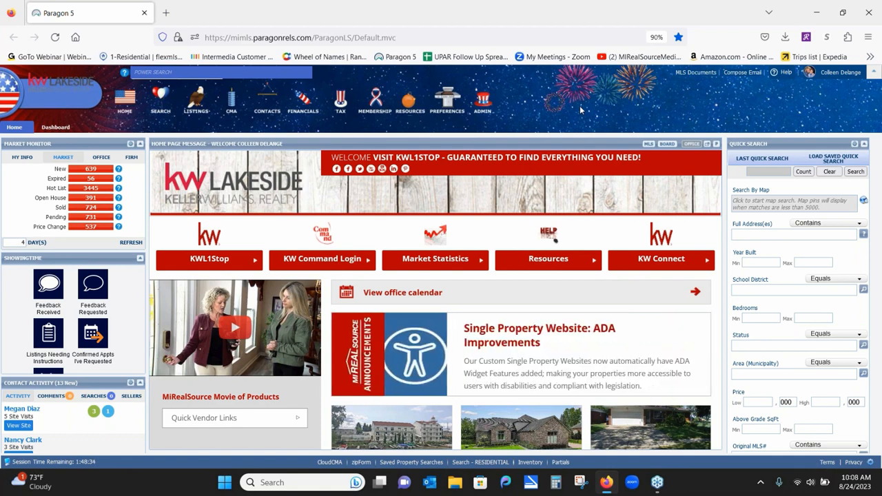
- Try a quick Power Search, then rearrange the Market Monitor and ShowingTime dashboard panels
{"action": "left_click", "coordinate": [172, 71]}
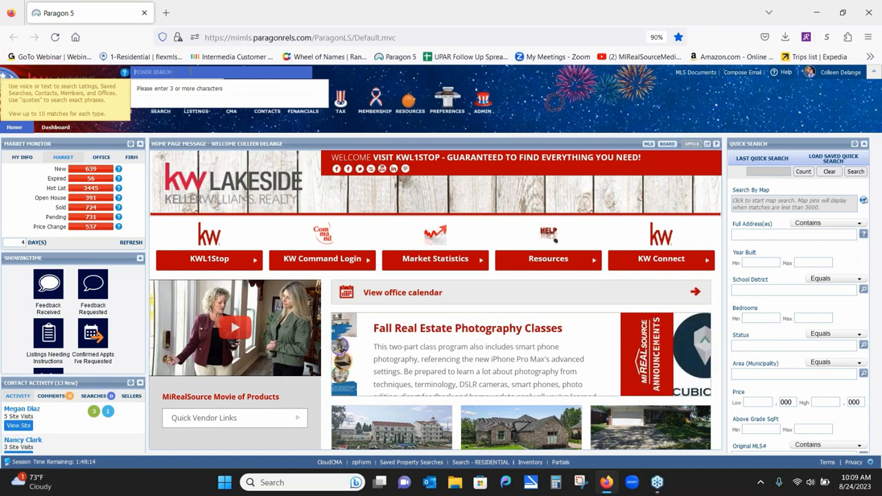
{"action": "left_click", "coordinate": [521, 97]}
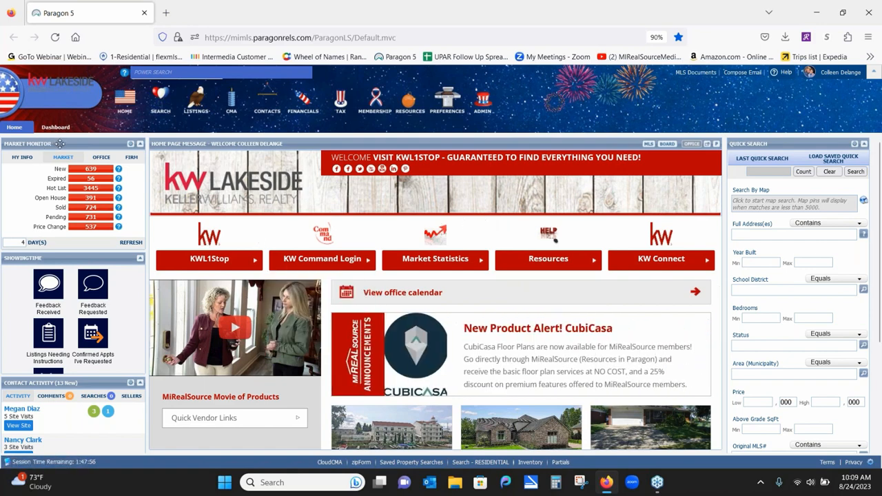
{"action": "mouse_move", "coordinate": [59, 143]}
{"action": "left_mouse_down"}
{"action": "mouse_move", "coordinate": [54, 282]}
{"action": "mouse_move", "coordinate": [55, 231]}
{"action": "mouse_move", "coordinate": [100, 186]}
{"action": "mouse_move", "coordinate": [99, 168]}
{"action": "mouse_move", "coordinate": [60, 143]}
{"action": "left_mouse_up"}
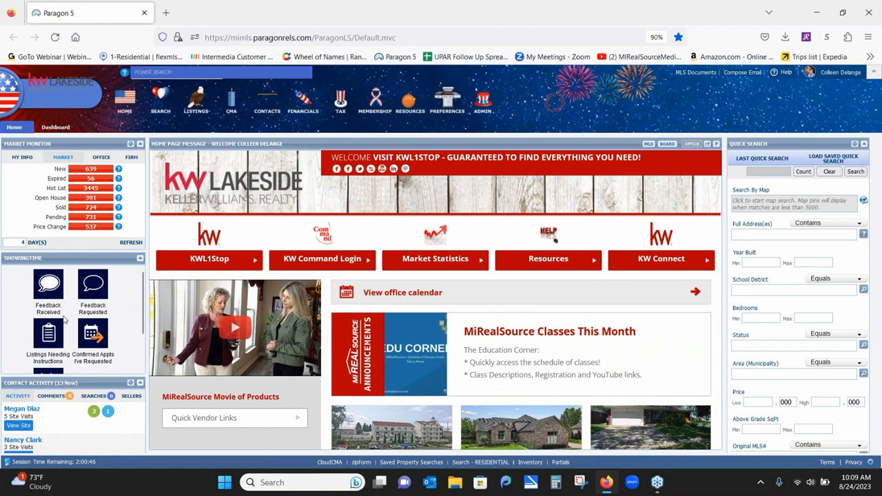
{"action": "mouse_move", "coordinate": [118, 180]}
{"action": "left_click_drag", "start_coordinate": [83, 258], "coordinate": [76, 137]}
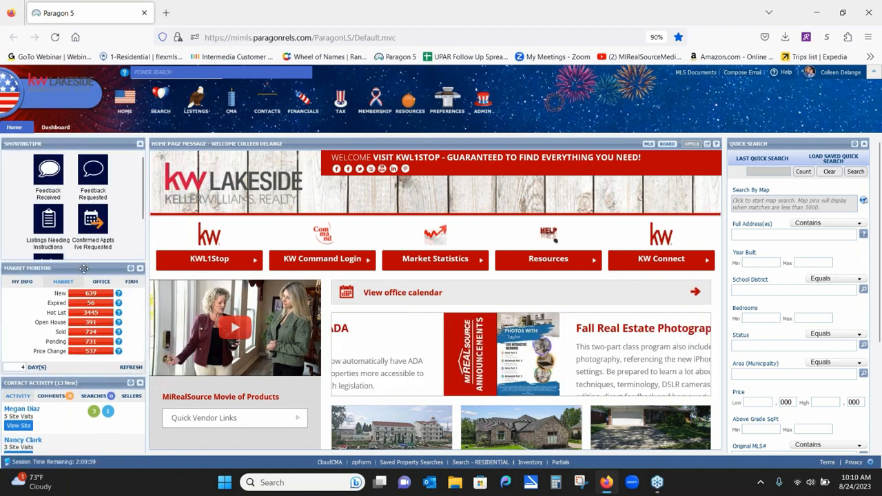
{"action": "left_click_drag", "start_coordinate": [83, 269], "coordinate": [81, 140]}
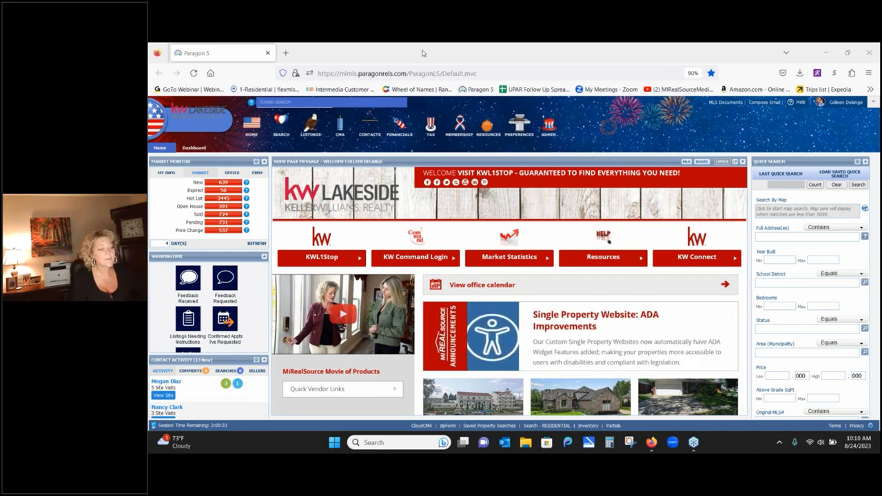
- Power Search '123 cherry' and open its 10 matching listings as a spreadsheet
{"action": "mouse_move", "coordinate": [250, 102]}
{"action": "left_click", "coordinate": [284, 102]}
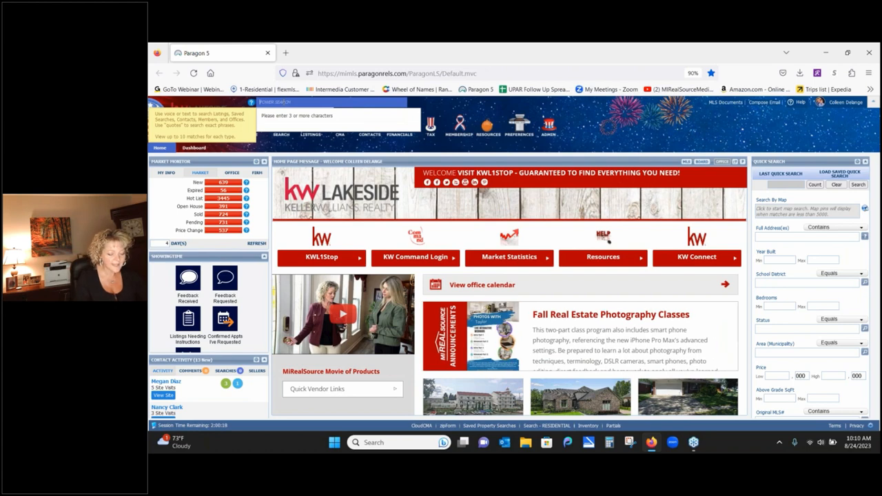
{"action": "type", "text": "10"}
{"action": "type", "text": "6"}
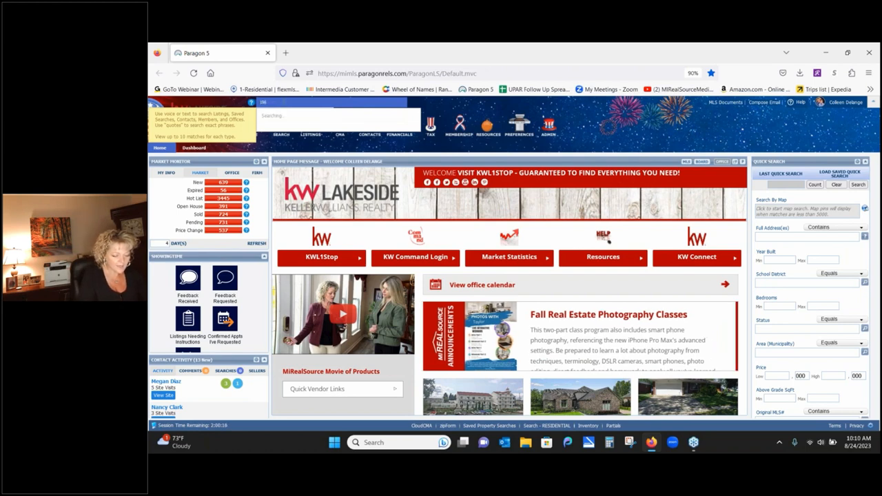
{"action": "type", "text": "62"}
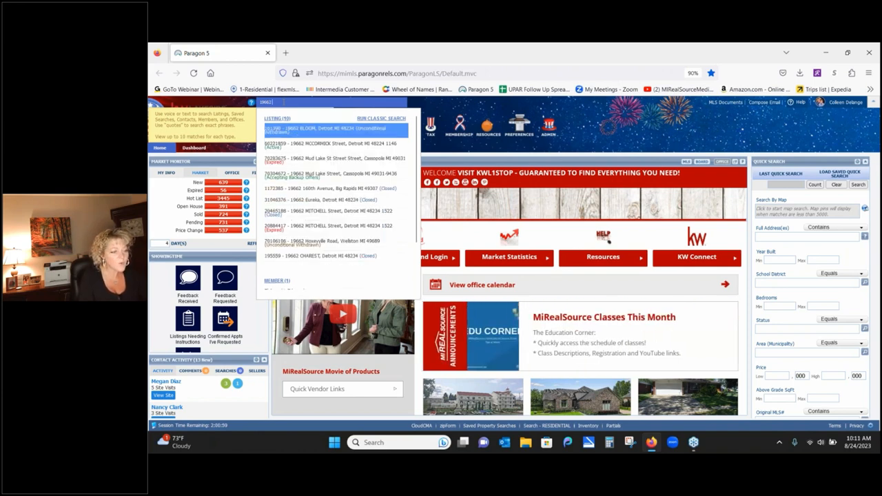
{"action": "key", "text": "BackSpace"}
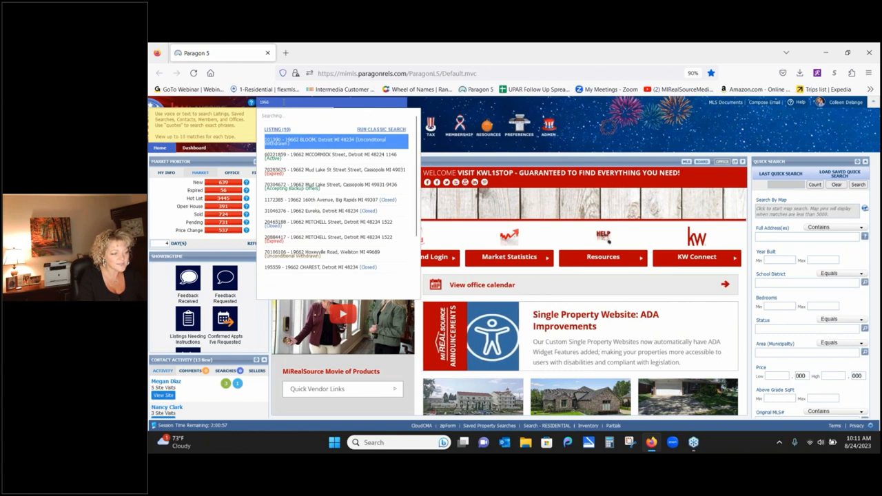
{"action": "key", "text": "BackSpace"}
{"action": "type", "text": "96"}
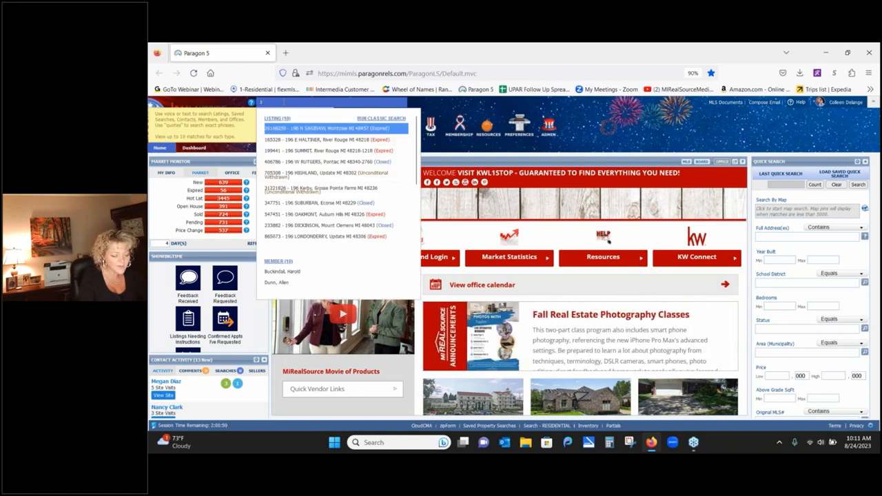
{"action": "key", "text": "BackSpace"}
{"action": "key", "text": "BackSpace"}
{"action": "key", "text": "BackSpace"}
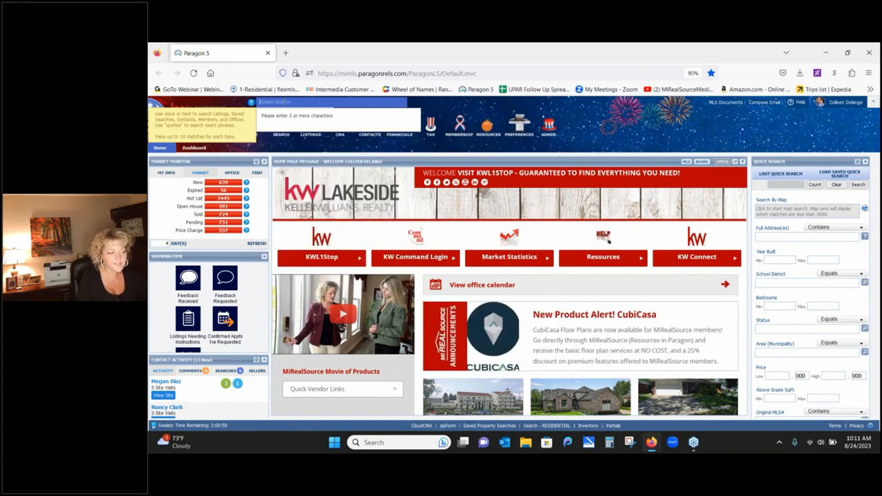
{"action": "type", "text": "123 chesnu"}
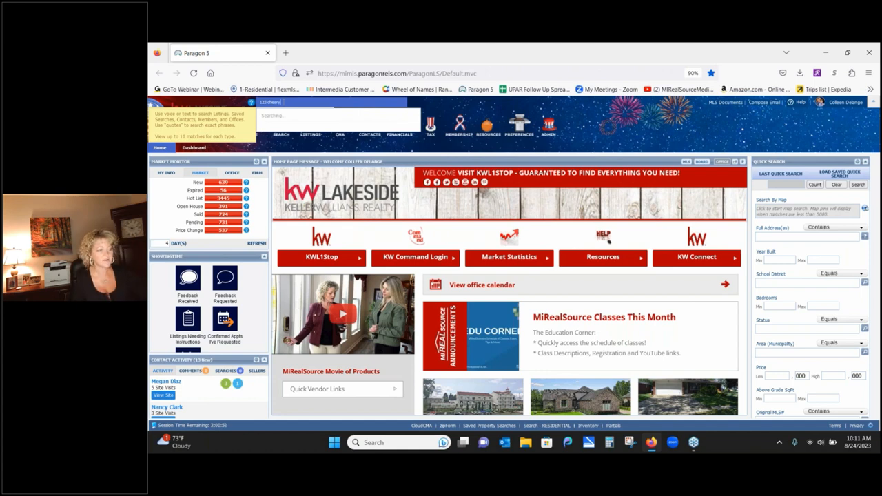
{"action": "key", "text": "BackSpace"}
{"action": "key", "text": "BackSpace"}
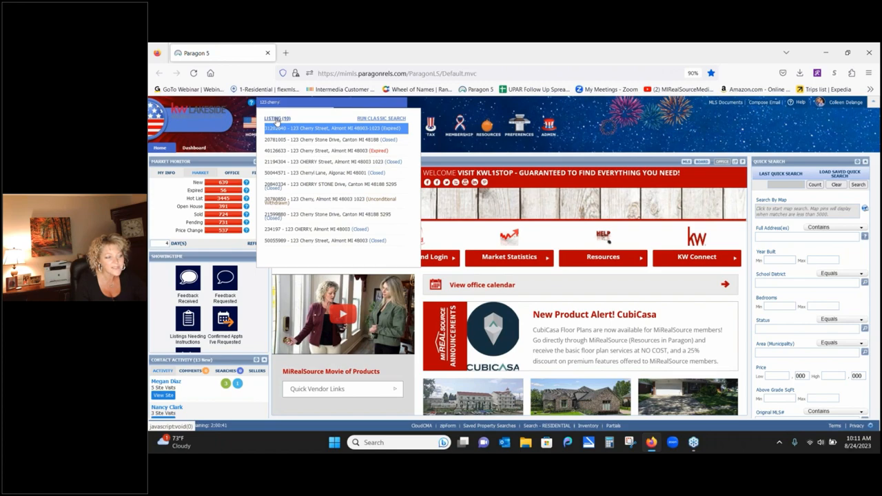
{"action": "left_click", "coordinate": [276, 120]}
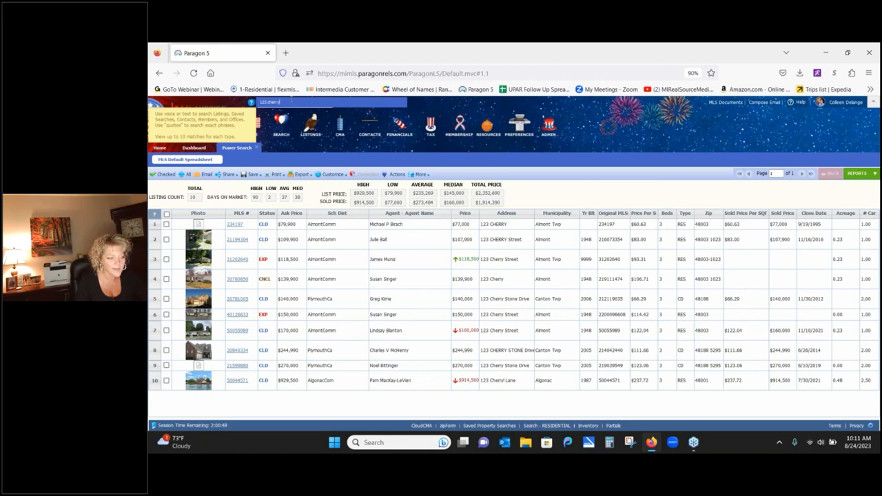
- Clear the '123 cherry' text from the Power Search box
{"action": "key", "text": "BackSpace"}
{"action": "key", "text": "BackSpace"}
{"action": "key", "text": "BackSpace"}
{"action": "key", "text": "BackSpace"}
{"action": "key", "text": "BackSpace"}
{"action": "key", "text": "BackSpace"}
{"action": "key", "text": "BackSpace"}
{"action": "key", "text": "BackSpace"}
{"action": "key", "text": "BackSpace"}
{"action": "key", "text": "BackSpace"}
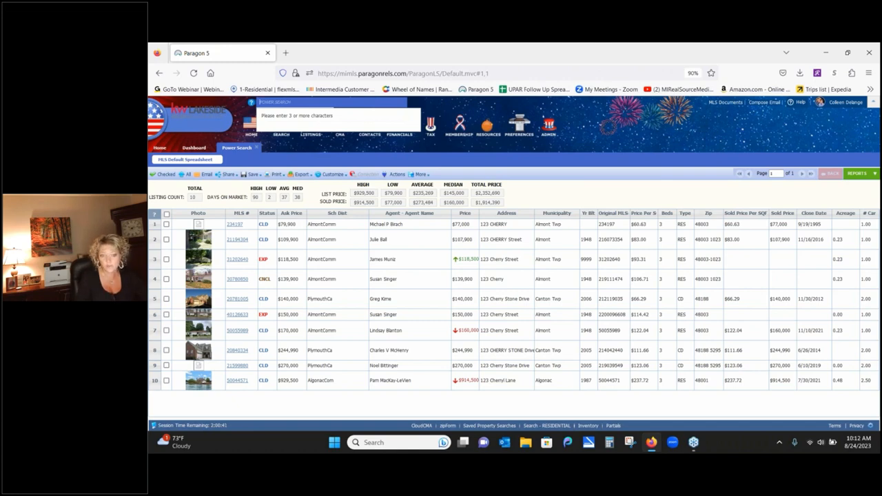
{"action": "mouse_move", "coordinate": [252, 102]}
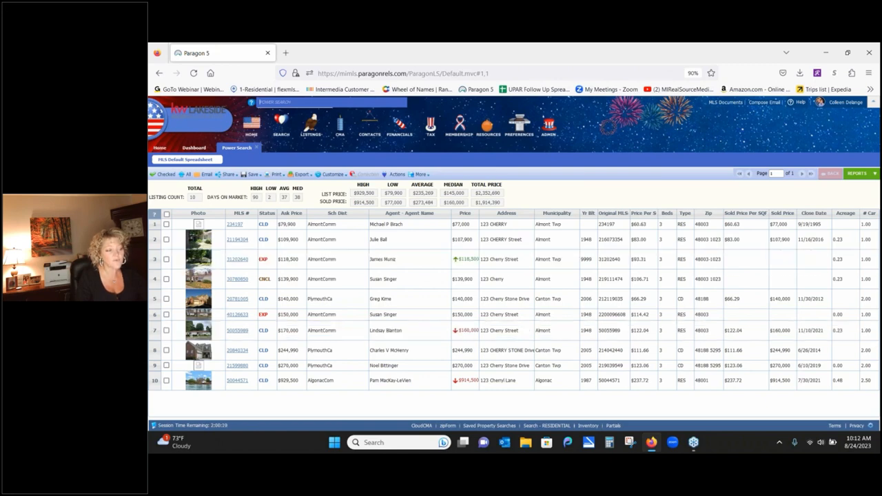
- Close the Power Search results tab and return to the Home dashboard
{"action": "left_click", "coordinate": [257, 149]}
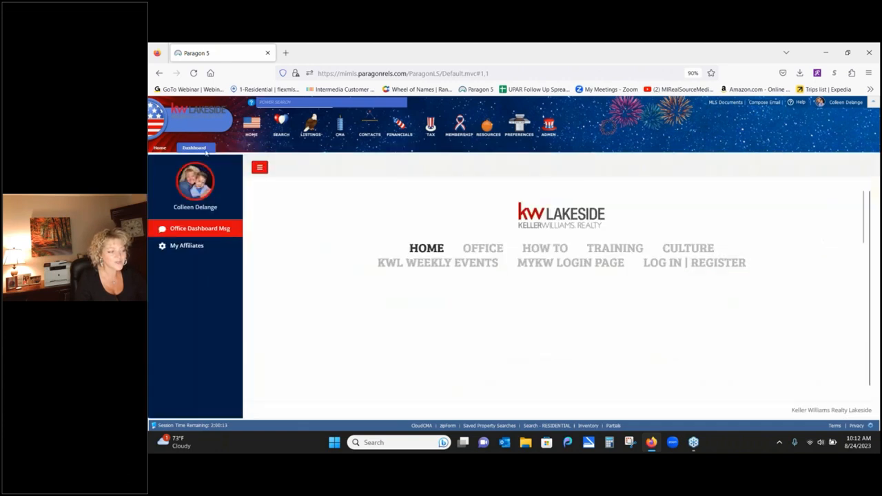
{"action": "left_click", "coordinate": [160, 147]}
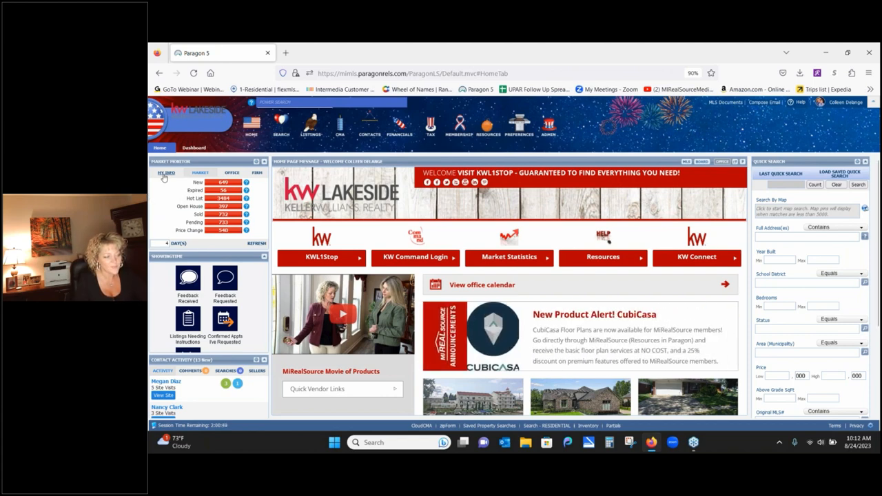
{"action": "left_click", "coordinate": [164, 174]}
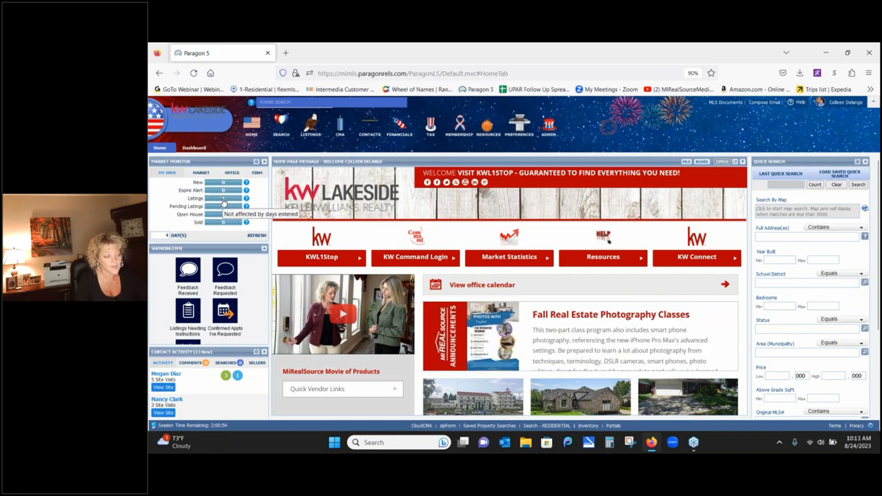
{"action": "left_click", "coordinate": [223, 199]}
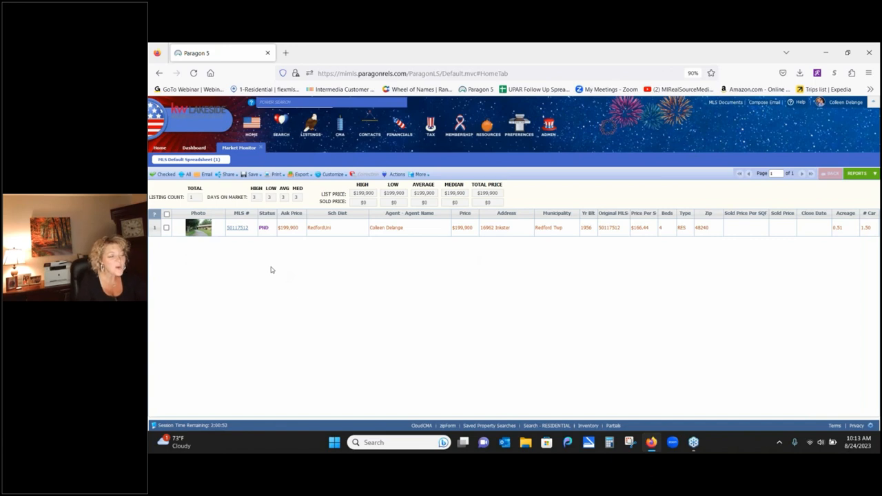
{"action": "left_click", "coordinate": [237, 228]}
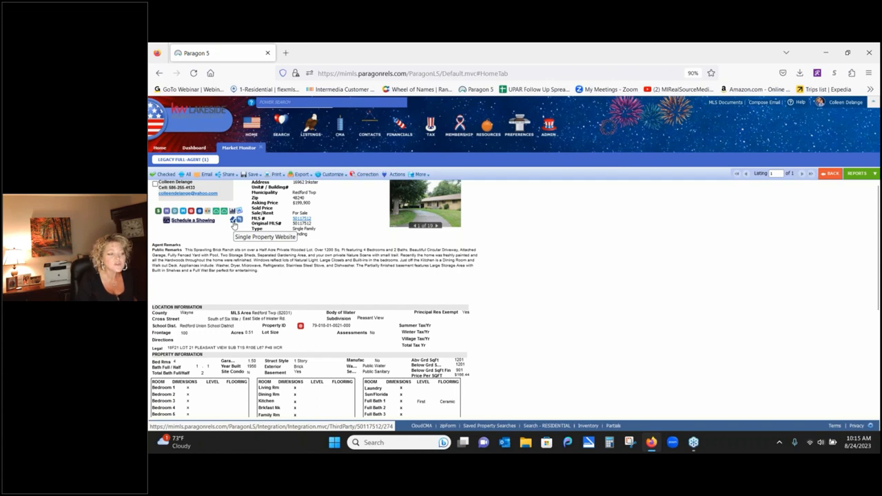
- Open the listing's mi-mls.com single property website and scroll through the page
{"action": "left_click", "coordinate": [234, 220]}
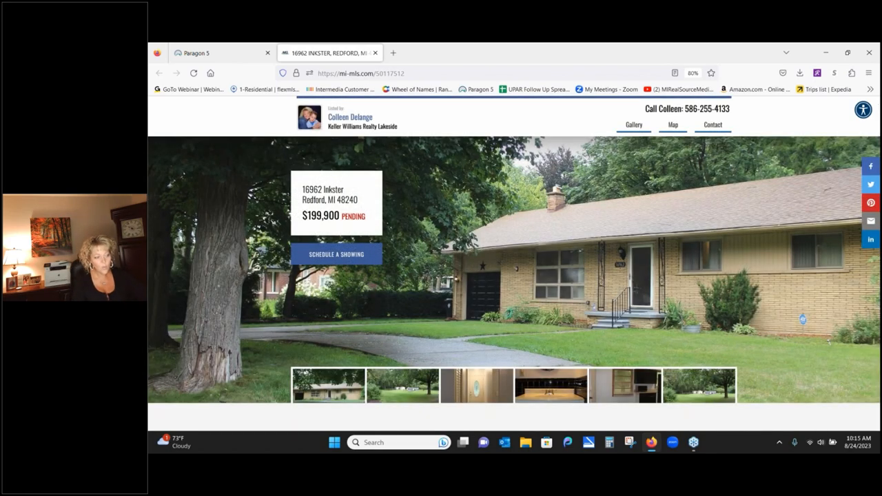
{"action": "scroll", "coordinate": [218, 306], "scroll_direction": "down", "scroll_amount": 3}
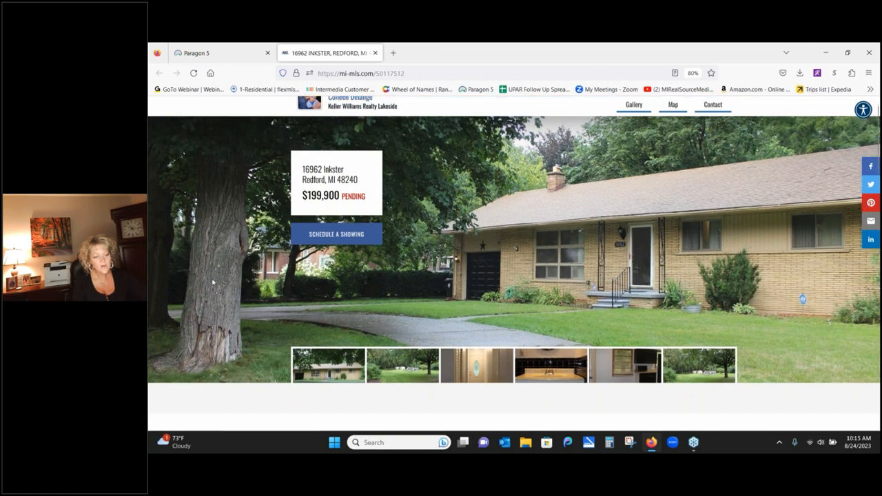
{"action": "scroll", "coordinate": [202, 185], "scroll_direction": "down", "scroll_amount": 2}
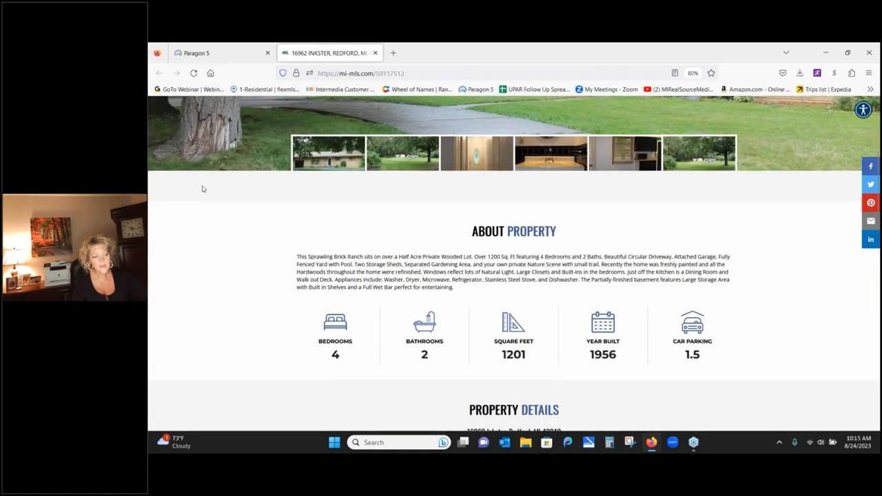
{"action": "scroll", "coordinate": [201, 189], "scroll_direction": "up", "scroll_amount": 2}
{"action": "scroll", "coordinate": [214, 404], "scroll_direction": "up", "scroll_amount": 2}
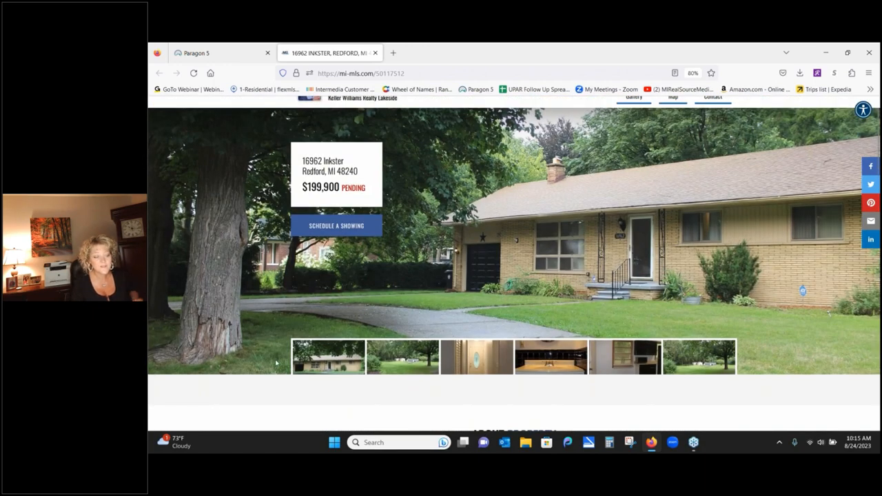
- View the photos full screen, advance two to the hallway, and open the accessibility panel
{"action": "left_click", "coordinate": [329, 363]}
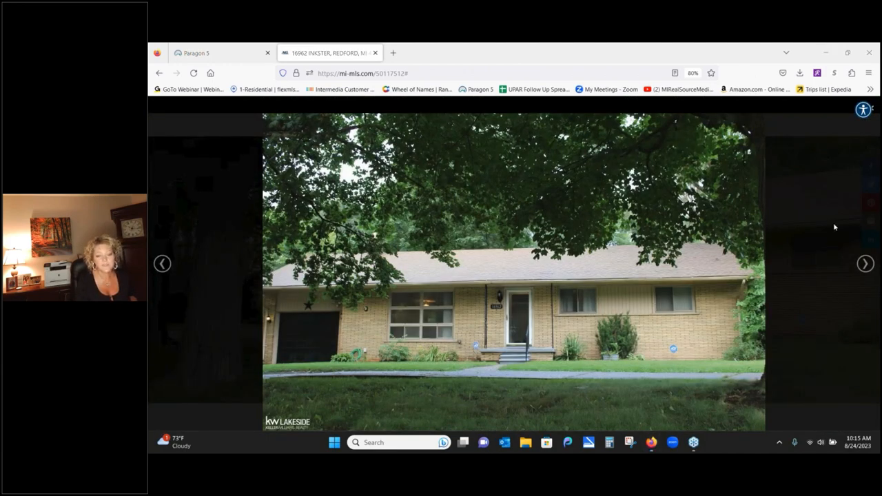
{"action": "left_click", "coordinate": [864, 266]}
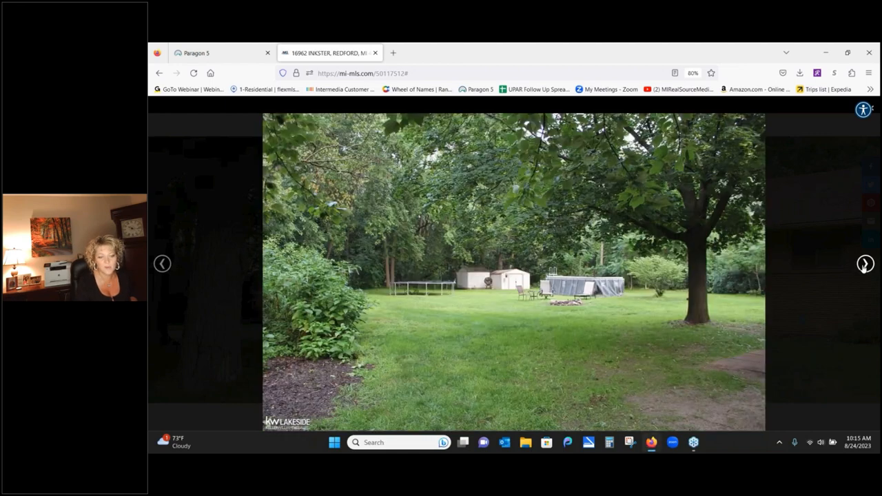
{"action": "left_click", "coordinate": [864, 266]}
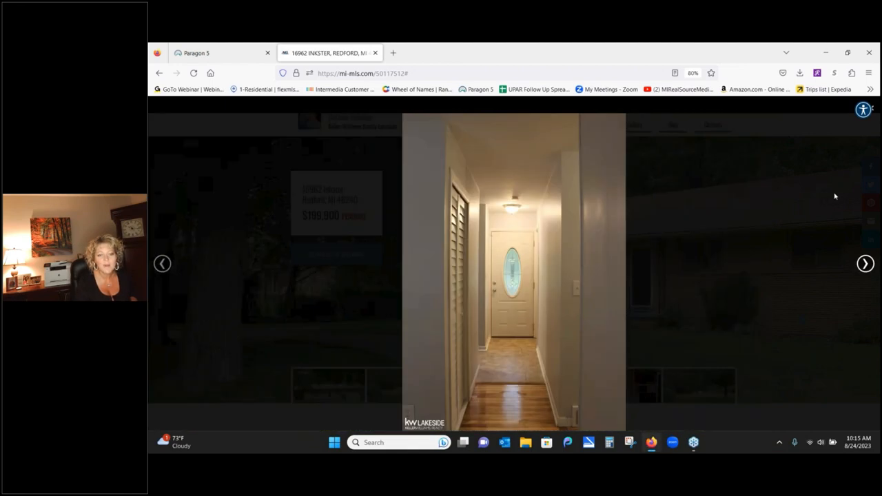
{"action": "left_click", "coordinate": [861, 111]}
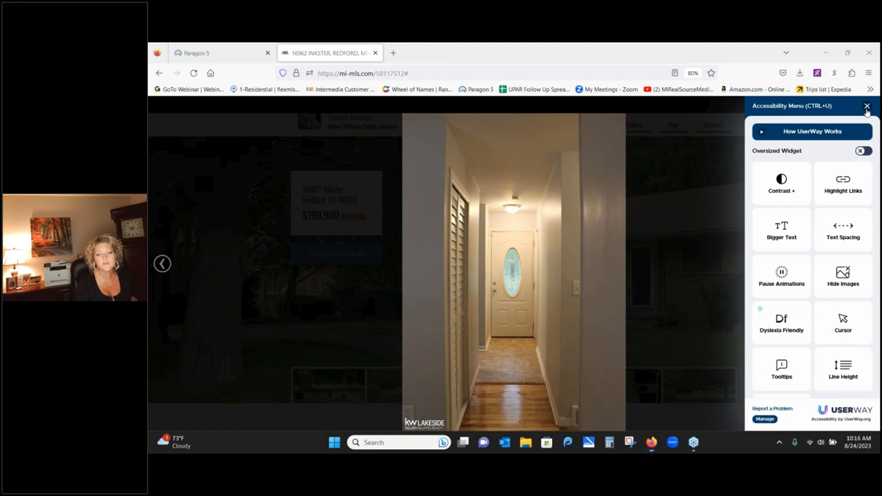
{"action": "left_click", "coordinate": [867, 107]}
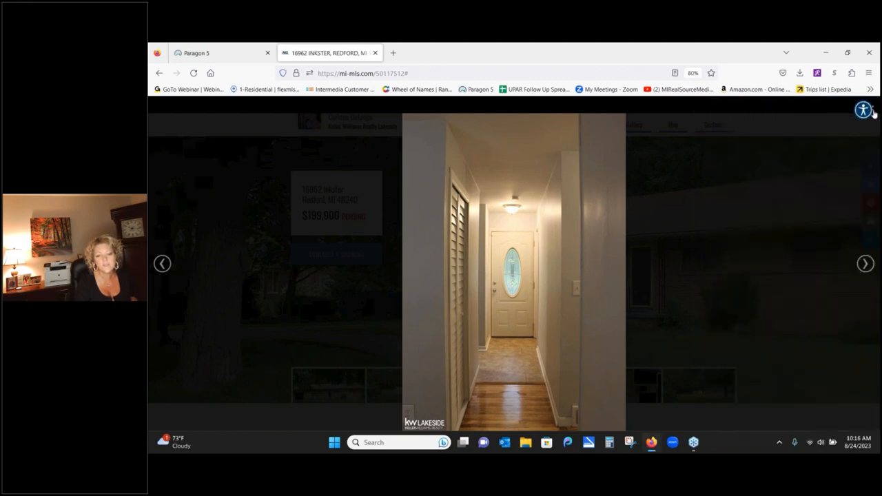
{"action": "left_click", "coordinate": [872, 111]}
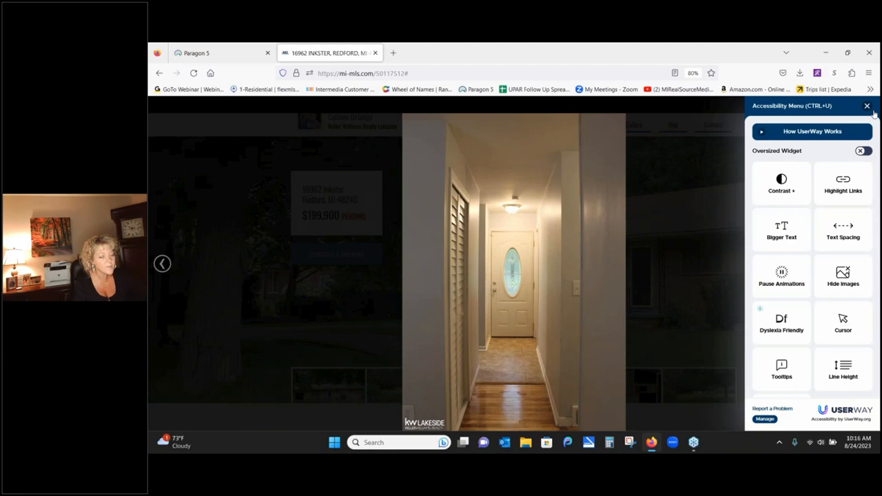
- Close the photo viewer, scroll through property details and contact form, then back to top
{"action": "key", "text": "Escape"}
{"action": "scroll", "coordinate": [590, 288], "scroll_direction": "down", "scroll_amount": 5}
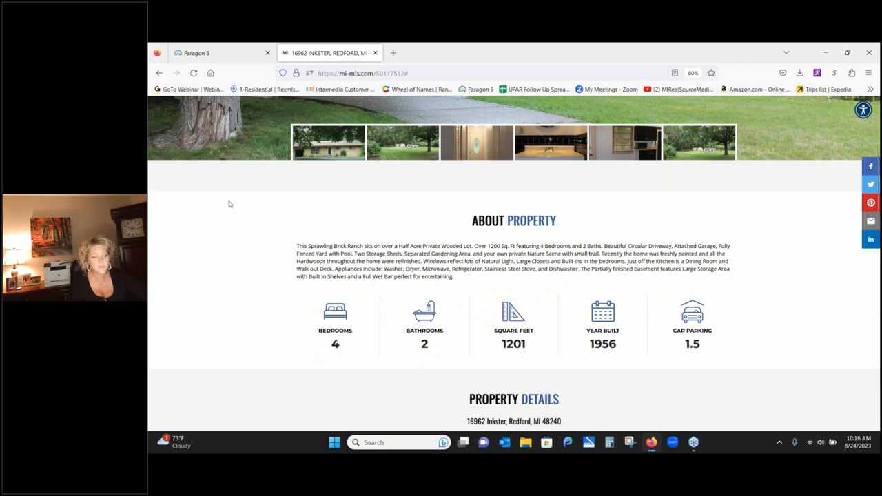
{"action": "scroll", "coordinate": [216, 289], "scroll_direction": "down", "scroll_amount": 3}
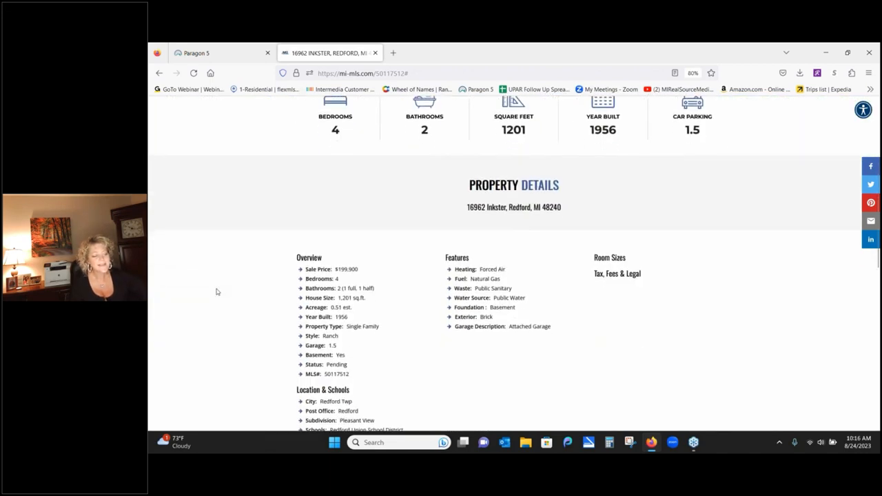
{"action": "scroll", "coordinate": [215, 291], "scroll_direction": "down", "scroll_amount": 3}
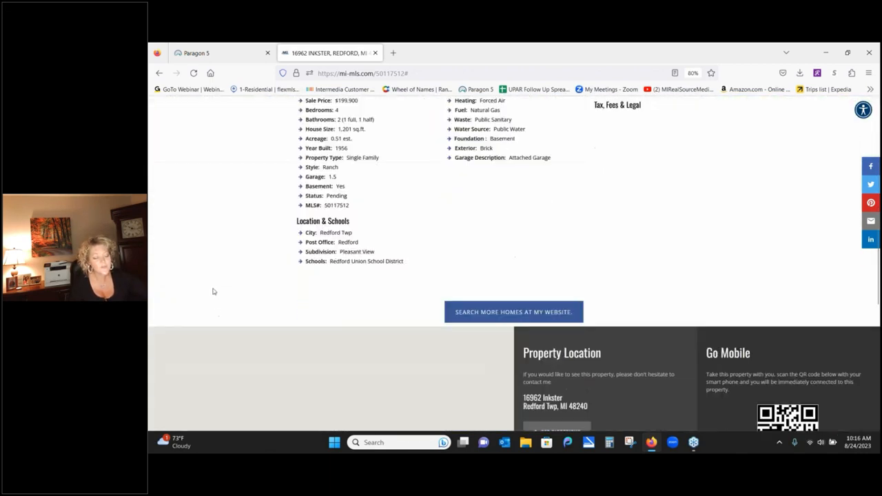
{"action": "scroll", "coordinate": [213, 292], "scroll_direction": "down", "scroll_amount": 3}
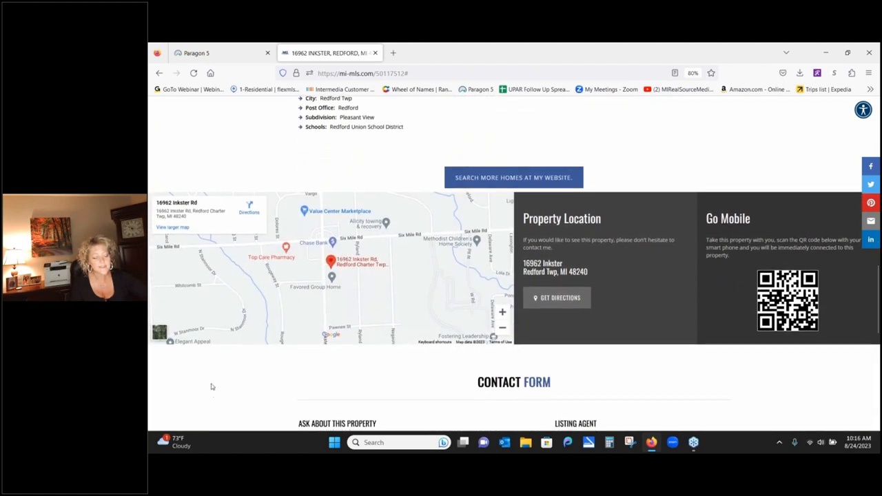
{"action": "scroll", "coordinate": [217, 246], "scroll_direction": "down", "scroll_amount": 3}
{"action": "scroll", "coordinate": [214, 238], "scroll_direction": "up", "scroll_amount": 1}
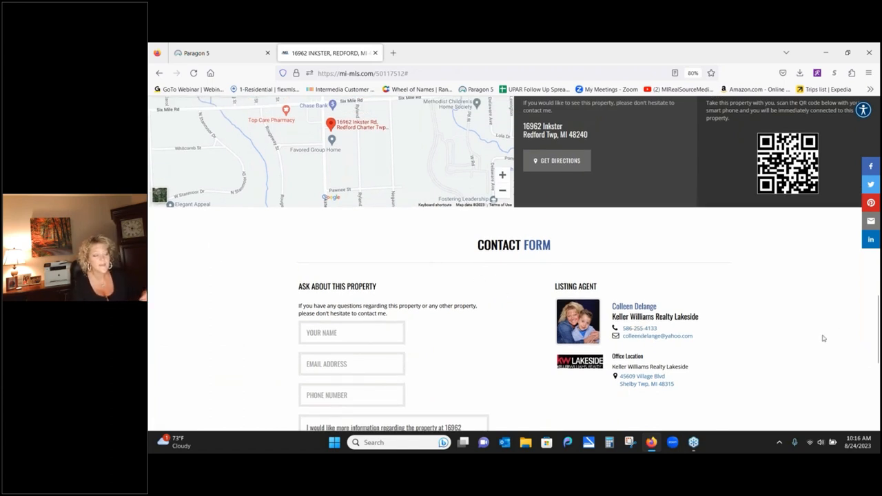
{"action": "scroll", "coordinate": [230, 369], "scroll_direction": "down", "scroll_amount": 3}
{"action": "scroll", "coordinate": [230, 315], "scroll_direction": "up", "scroll_amount": 2}
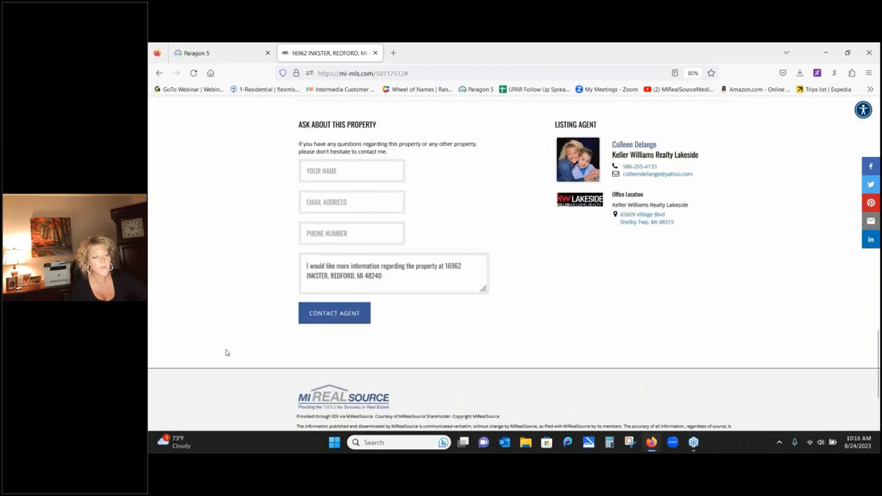
{"action": "scroll", "coordinate": [226, 353], "scroll_direction": "up", "scroll_amount": 4}
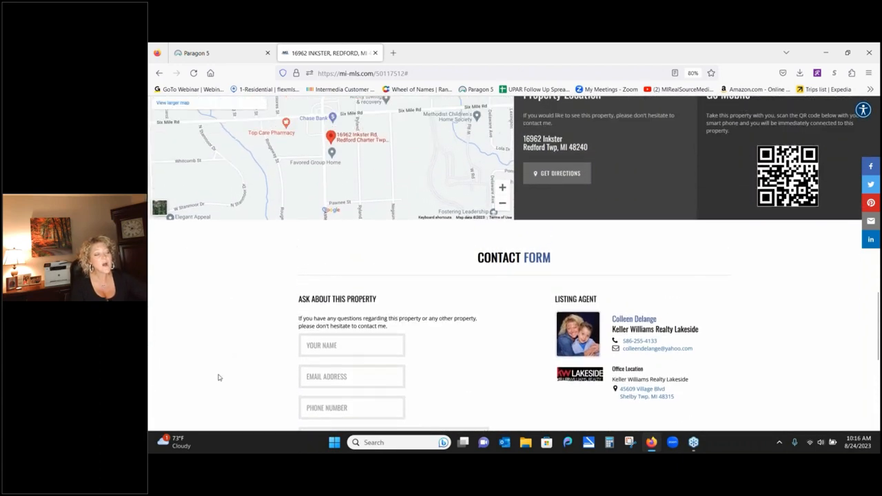
{"action": "scroll", "coordinate": [218, 377], "scroll_direction": "up", "scroll_amount": 10}
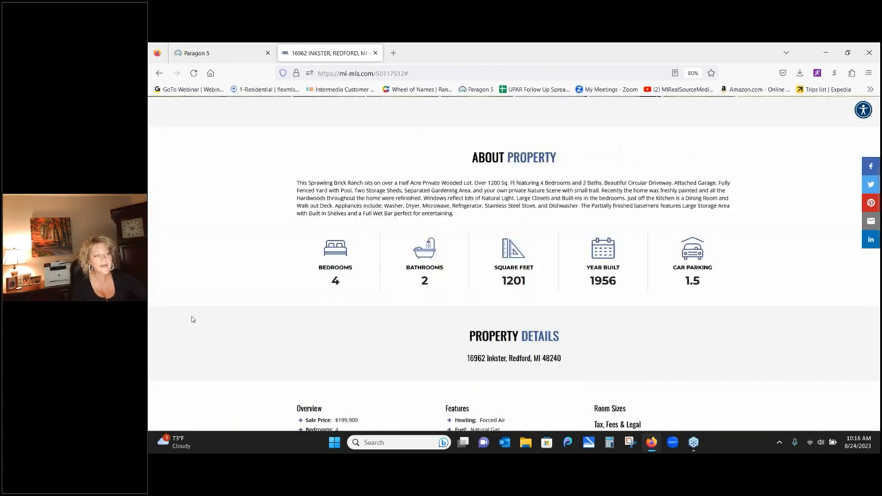
{"action": "scroll", "coordinate": [192, 319], "scroll_direction": "up", "scroll_amount": 4}
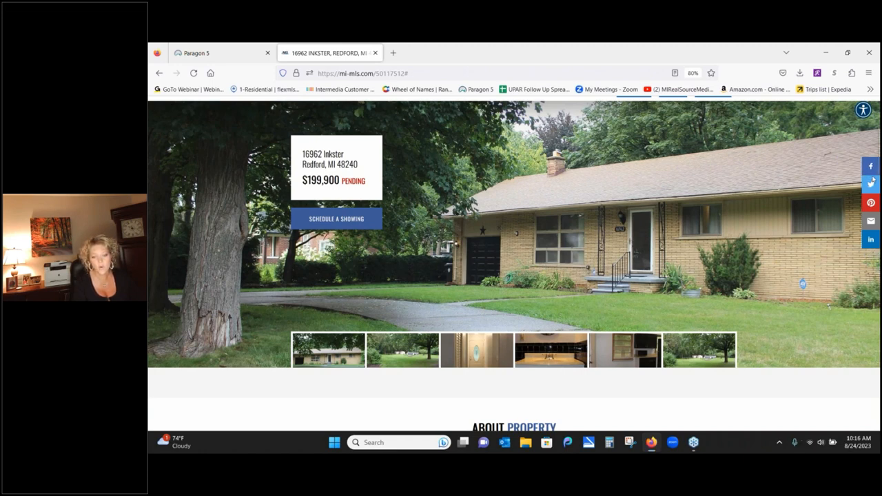
{"action": "left_click", "coordinate": [874, 204]}
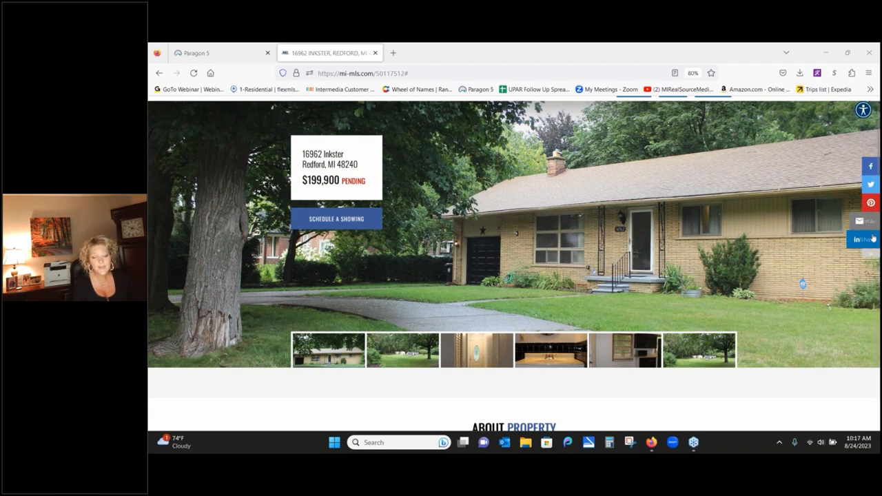
- Draft a Facebook share of the listing, review share and audience options, then leave without posting
{"action": "left_click", "coordinate": [867, 168]}
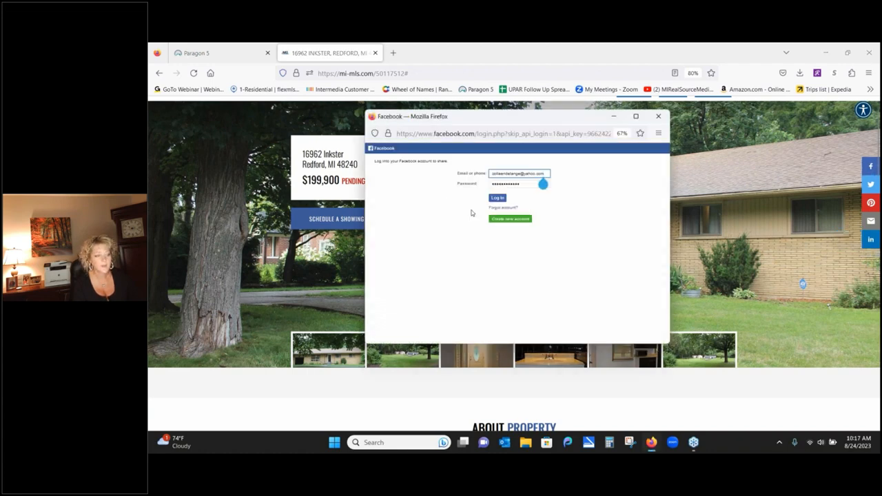
{"action": "left_click", "coordinate": [497, 198]}
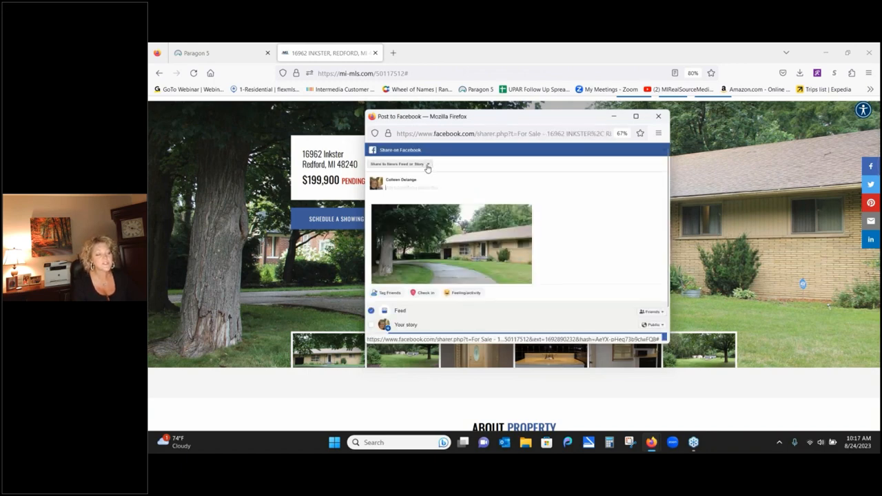
{"action": "left_click", "coordinate": [427, 165]}
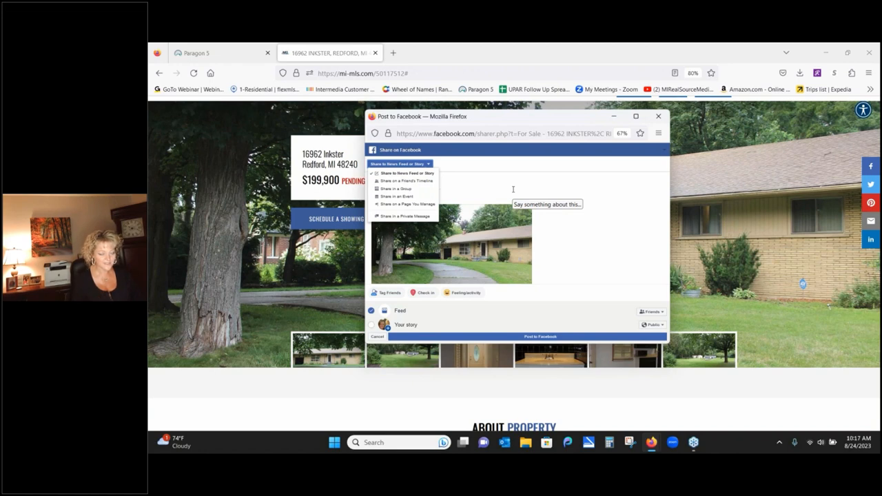
{"action": "left_click", "coordinate": [661, 312]}
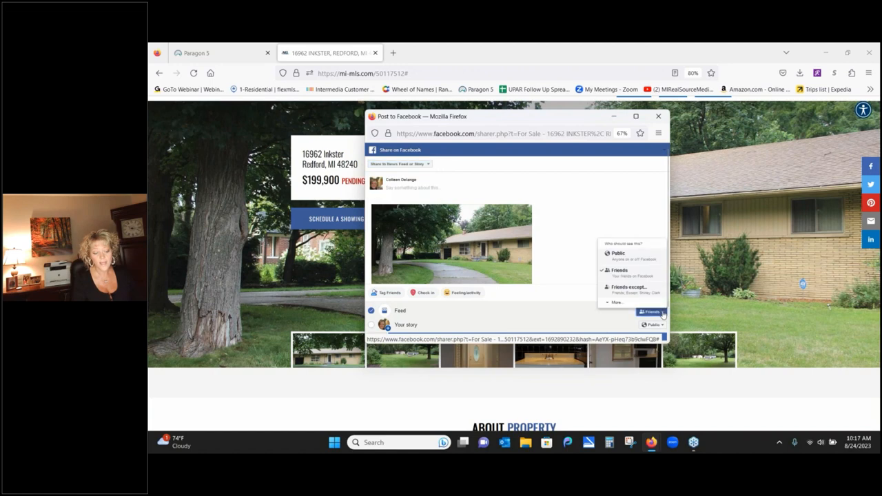
{"action": "left_click", "coordinate": [615, 304]}
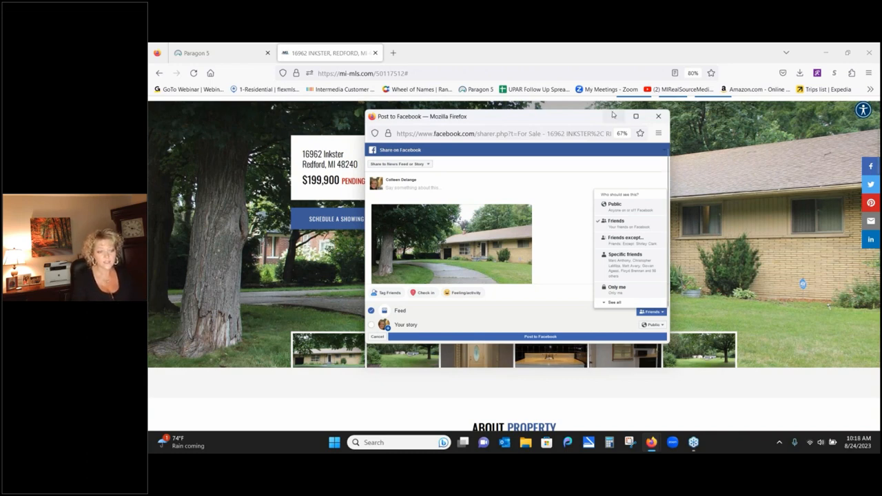
{"action": "left_click", "coordinate": [659, 117]}
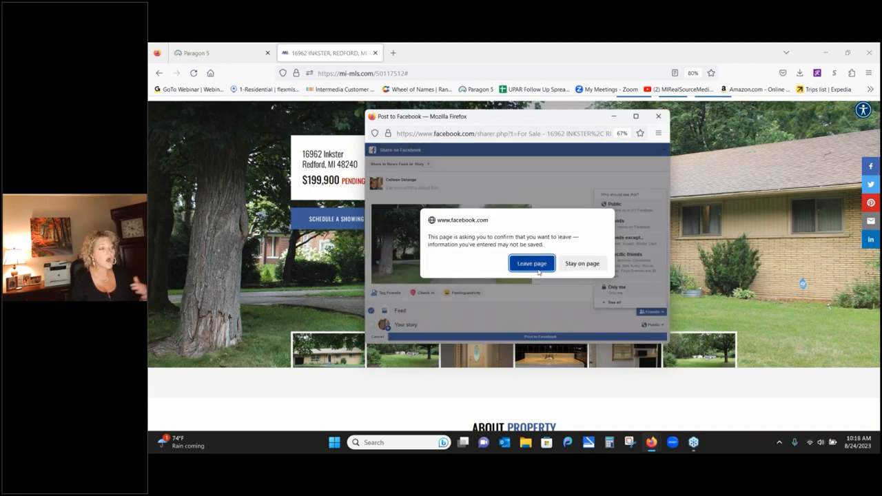
{"action": "left_click", "coordinate": [538, 269]}
{"action": "left_click", "coordinate": [222, 54]}
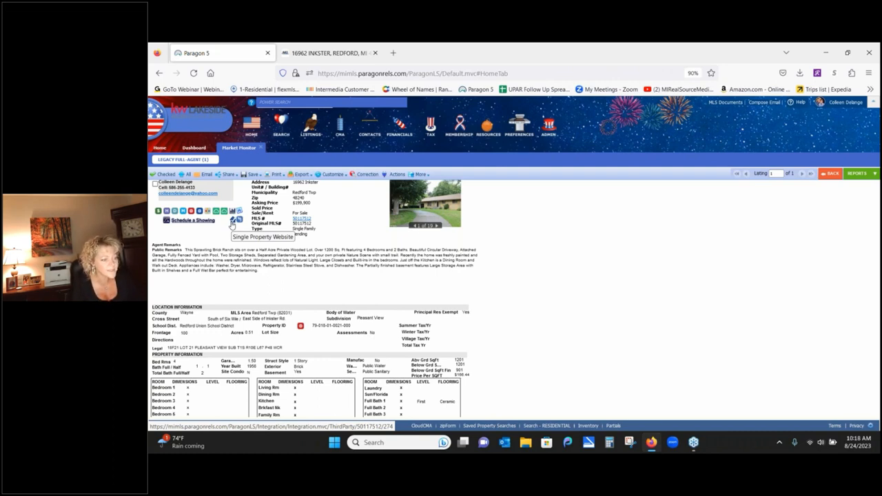
- Close the listing report, search for an agent by name, then reload the Home dashboard
{"action": "left_click", "coordinate": [261, 148]}
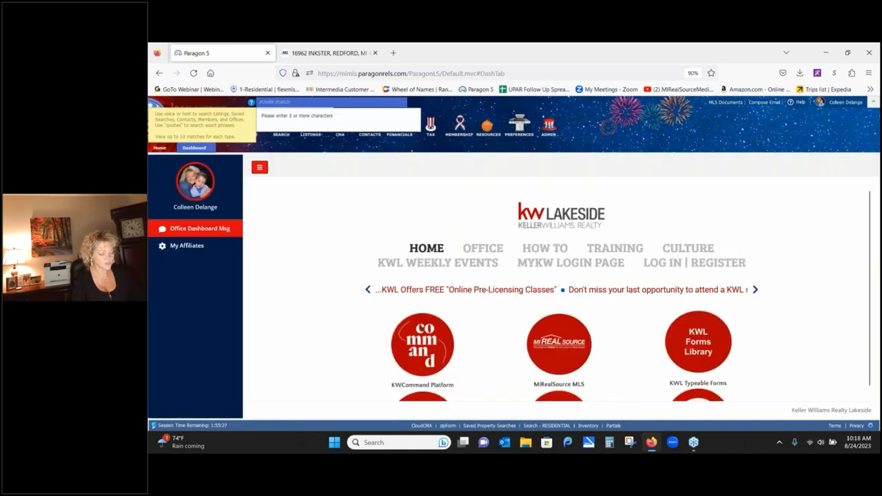
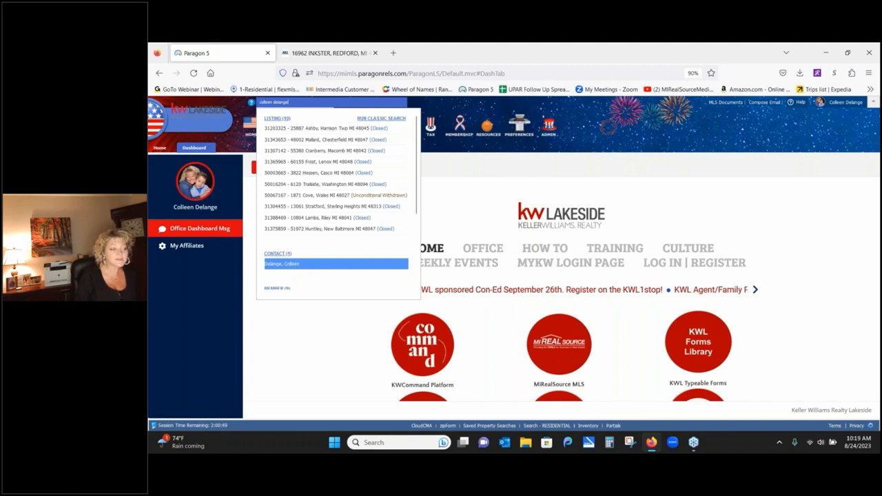
{"action": "left_click", "coordinate": [585, 137]}
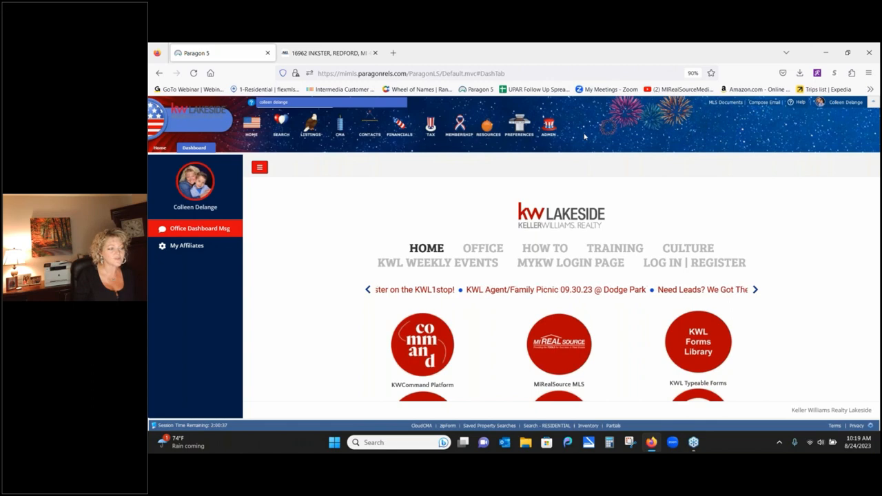
{"action": "left_click", "coordinate": [155, 150]}
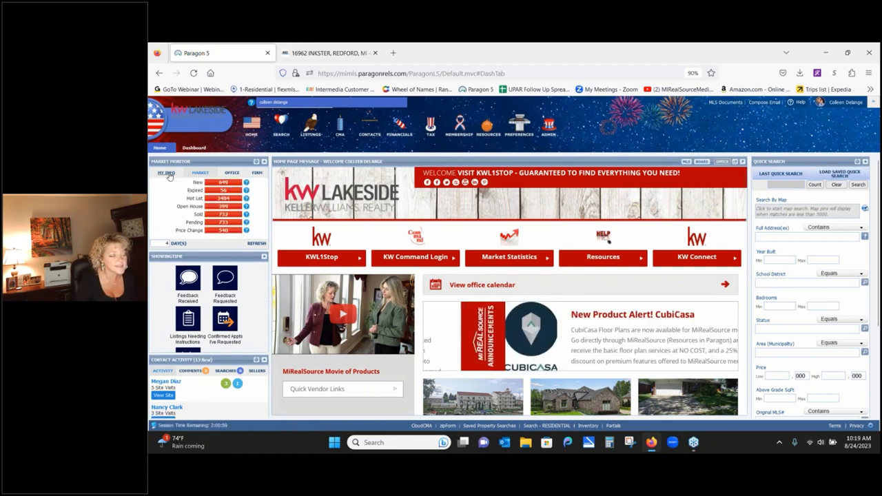
- Check personal stats, then show Market Monitor market-wide counts: 649 new, 56 expired, 3484 hot list
{"action": "left_click", "coordinate": [168, 175]}
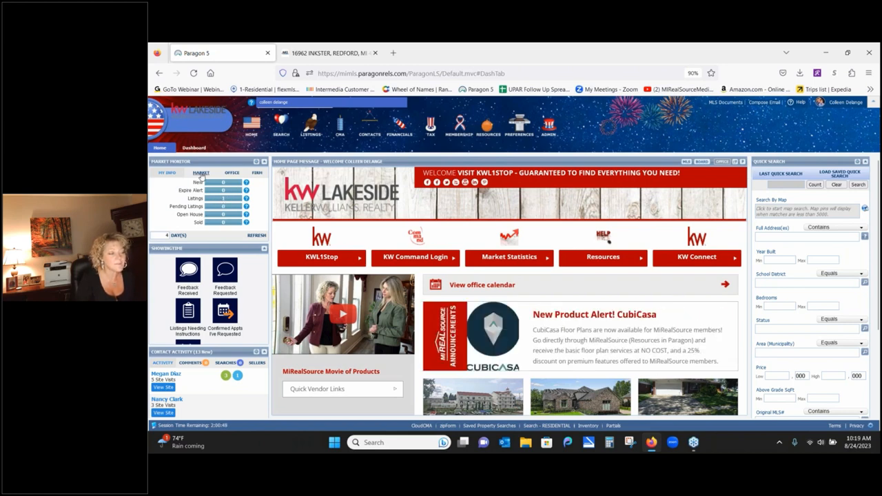
{"action": "left_click", "coordinate": [200, 173]}
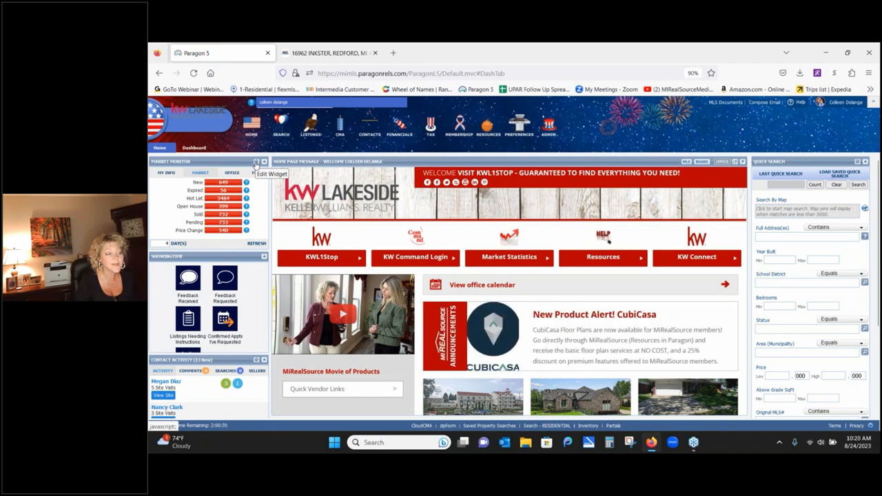
{"action": "left_click", "coordinate": [257, 163]}
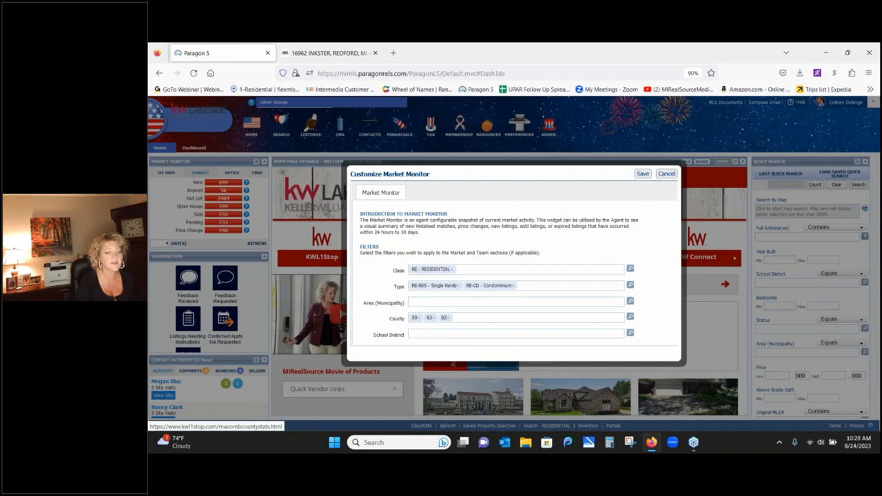
{"action": "left_click", "coordinate": [447, 319]}
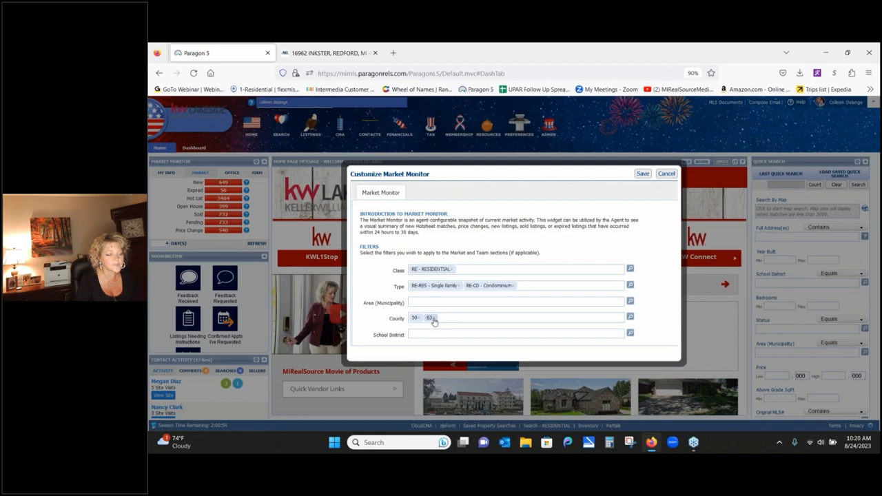
{"action": "left_click", "coordinate": [433, 318]}
{"action": "left_click", "coordinate": [417, 318]}
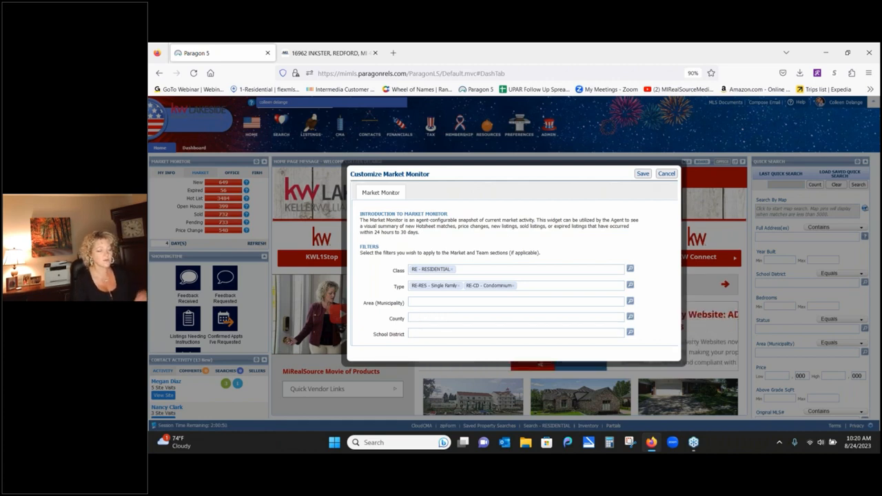
{"action": "type", "text": "oakland"}
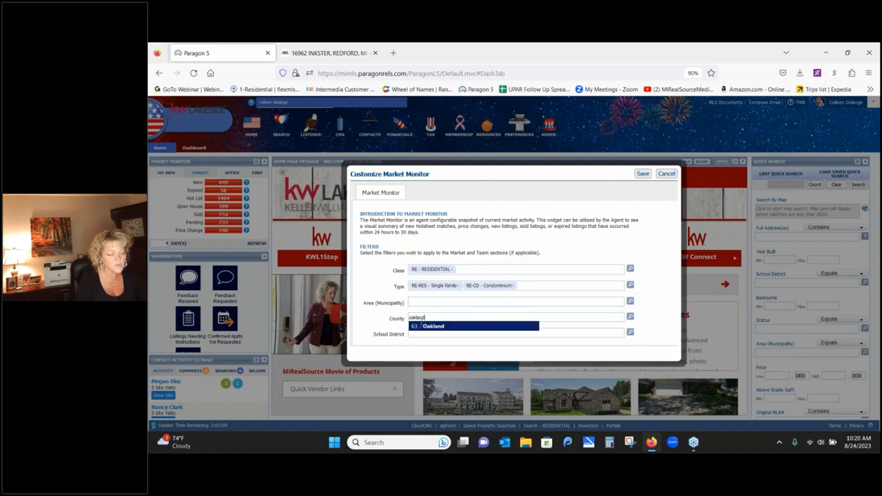
{"action": "left_click", "coordinate": [424, 326]}
{"action": "type", "text": "ma"}
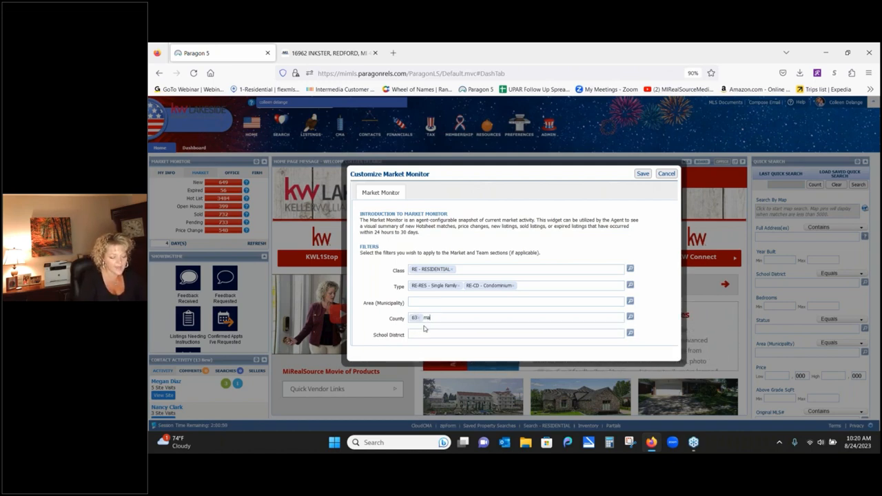
{"action": "type", "text": "comb"}
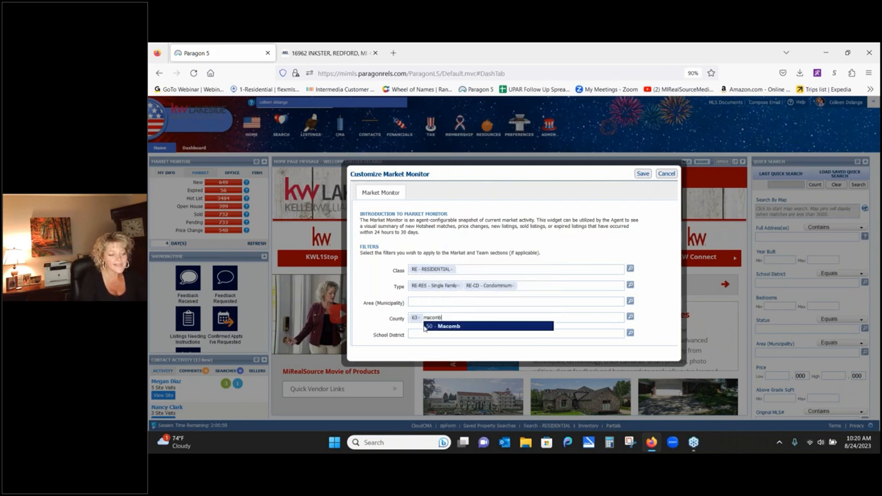
{"action": "left_click", "coordinate": [448, 328]}
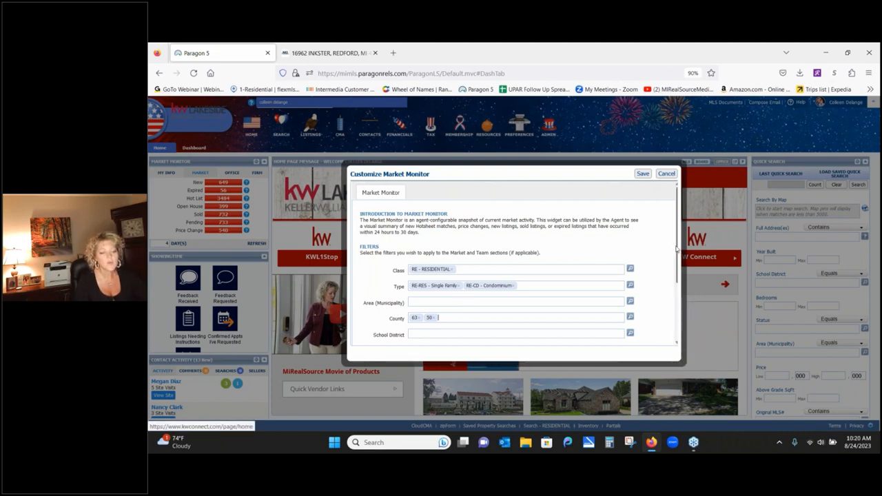
{"action": "scroll", "coordinate": [677, 251], "scroll_direction": "down", "scroll_amount": 3}
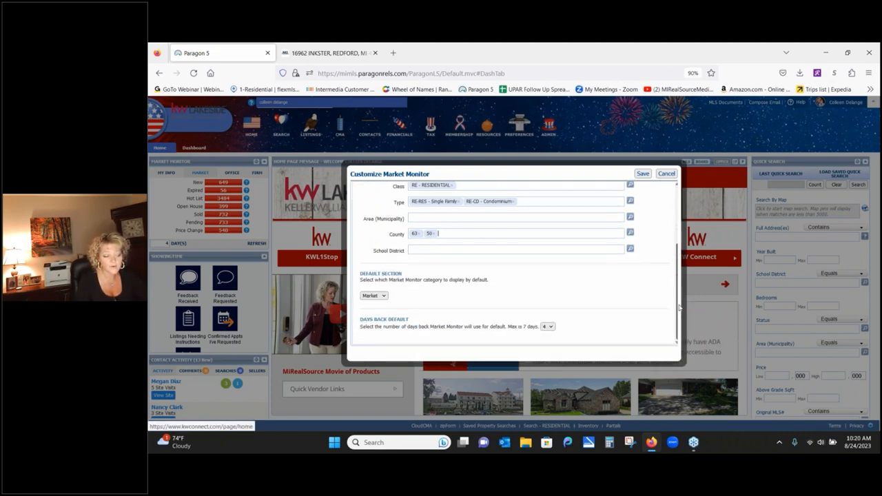
{"action": "left_click", "coordinate": [383, 295]}
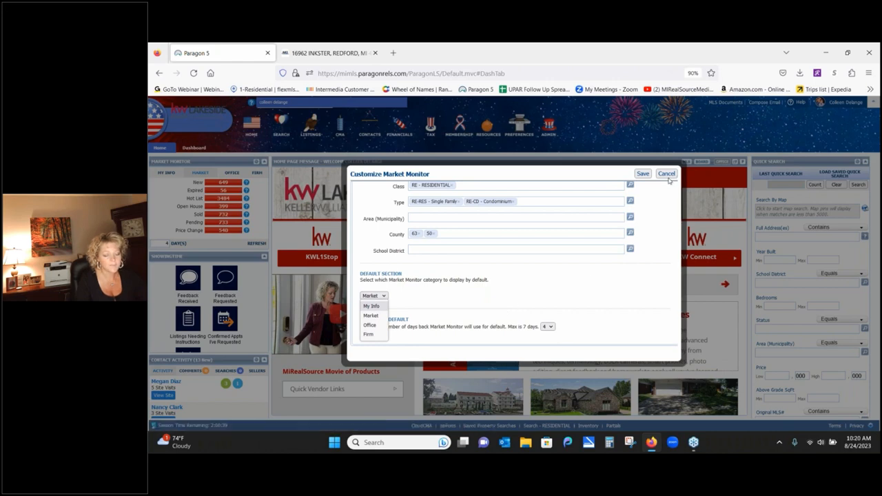
{"action": "left_click", "coordinate": [666, 173]}
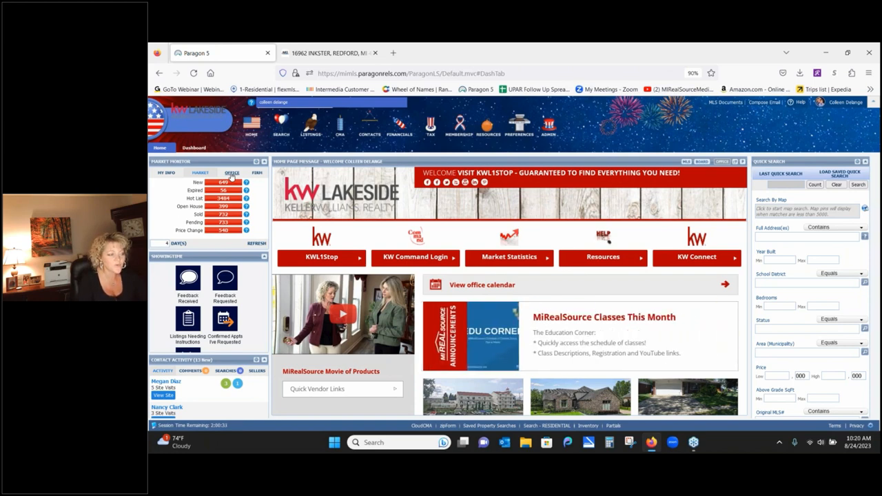
- View office counts, then firm-level Market Monitor counts: 212 listings, 51 hot list, 120 active
{"action": "left_click", "coordinate": [232, 174]}
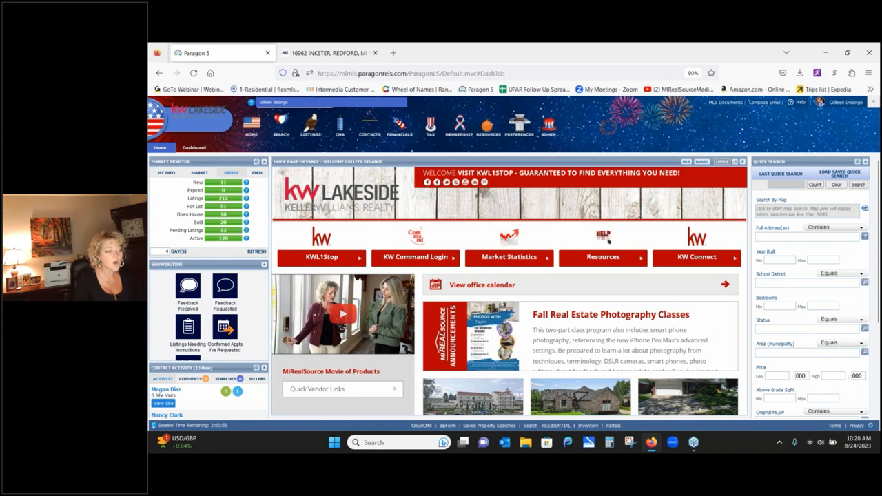
{"action": "left_click", "coordinate": [257, 174]}
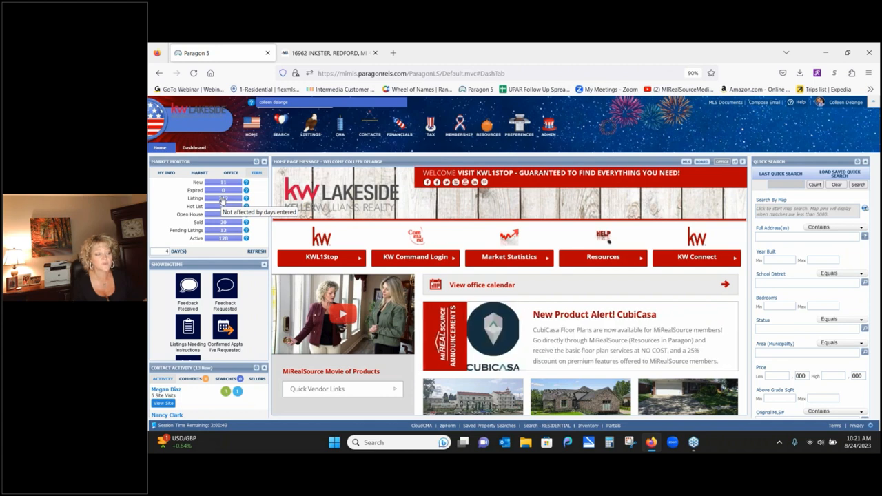
- Delete the earlier name entry from the Power Search box, leaving it empty
{"action": "left_click_drag", "start_coordinate": [292, 102], "coordinate": [252, 101]}
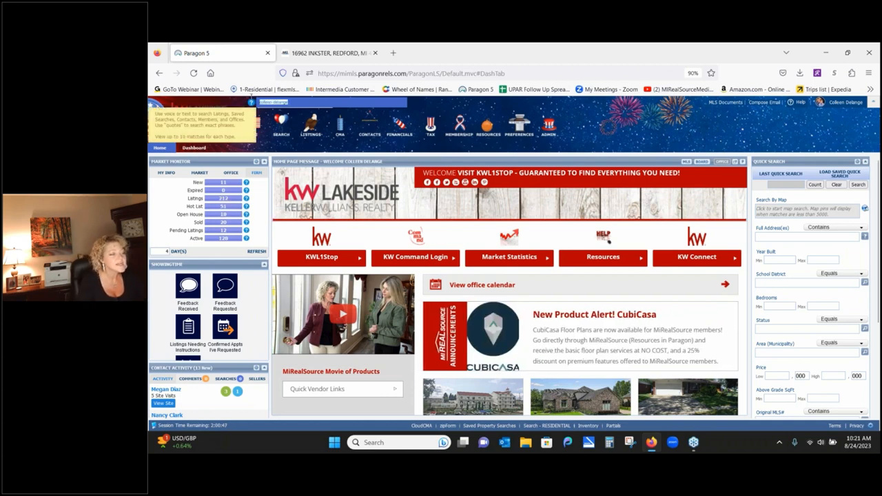
{"action": "key", "text": "BackSpace"}
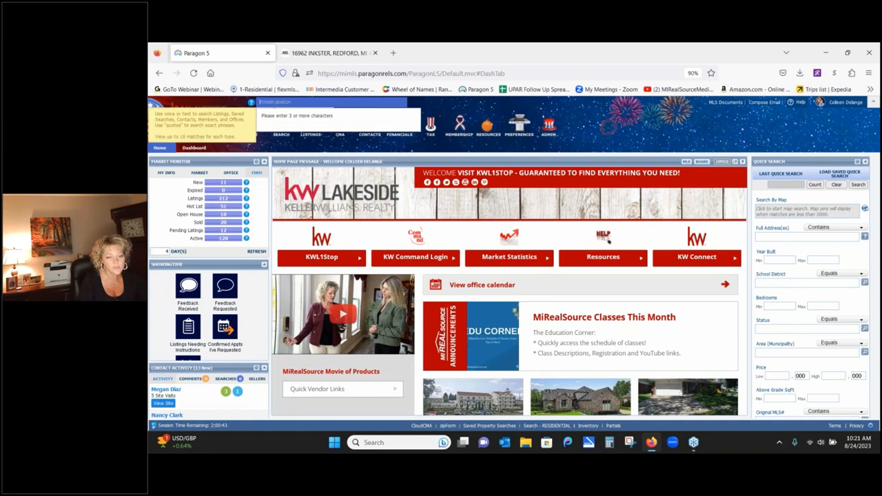
{"action": "right_click", "coordinate": [780, 132]}
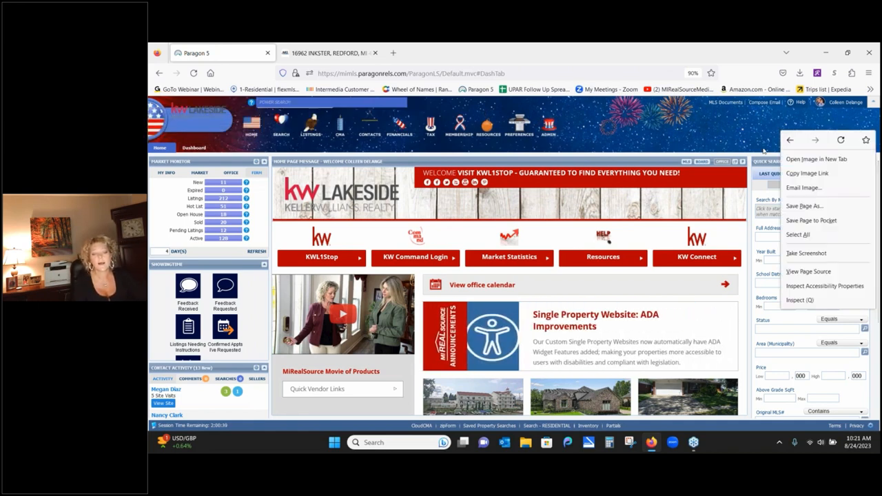
{"action": "left_click", "coordinate": [765, 152]}
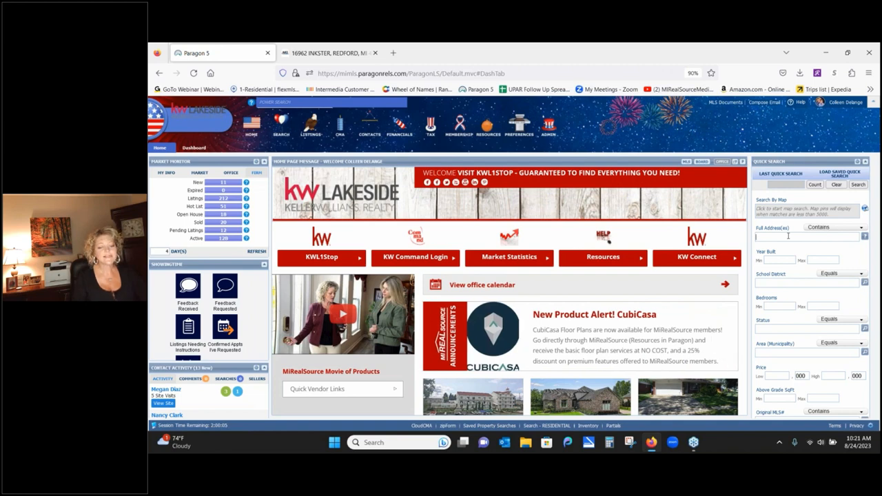
{"action": "left_click", "coordinate": [788, 235]}
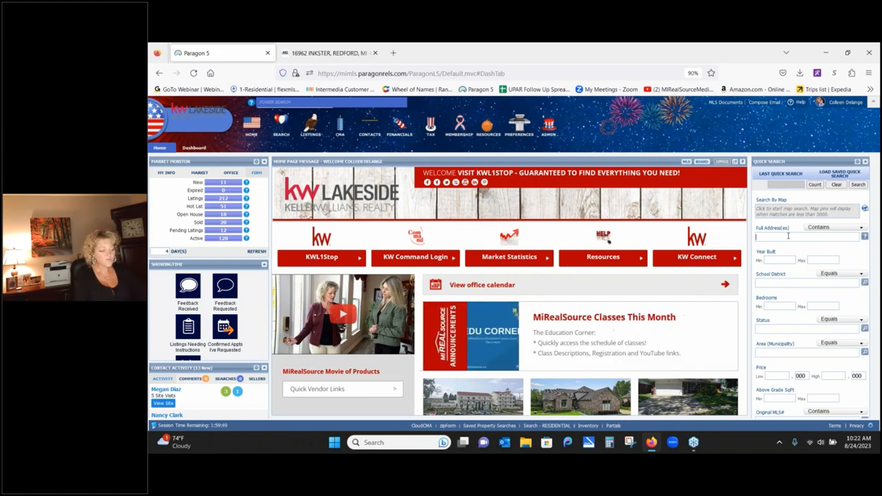
{"action": "type", "text": "123"}
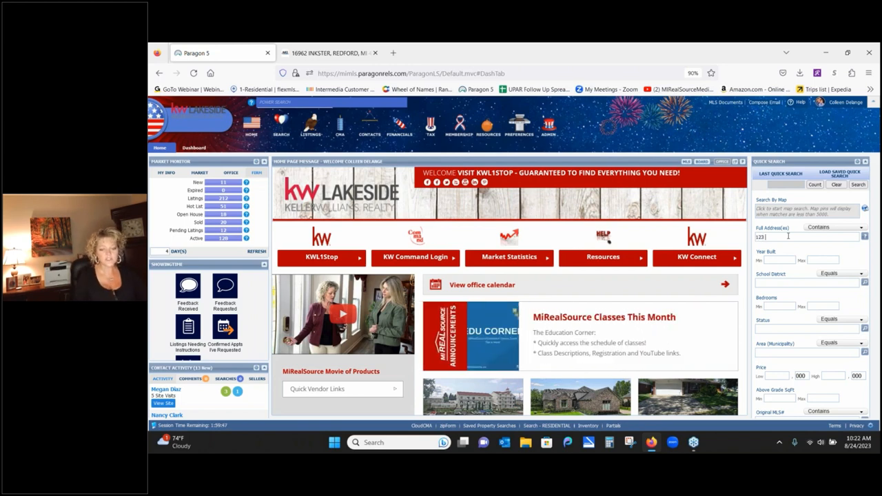
{"action": "type", "text": " Cherry"}
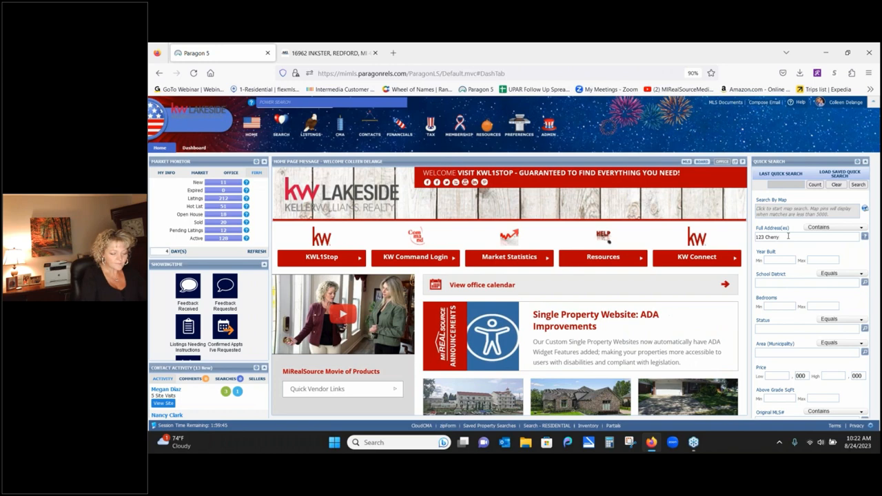
{"action": "key", "text": "Return"}
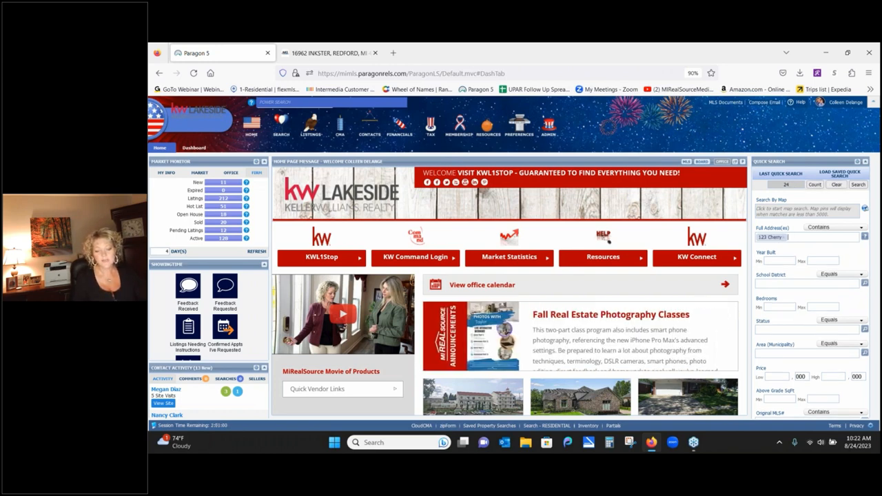
{"action": "type", "text": "456 west"}
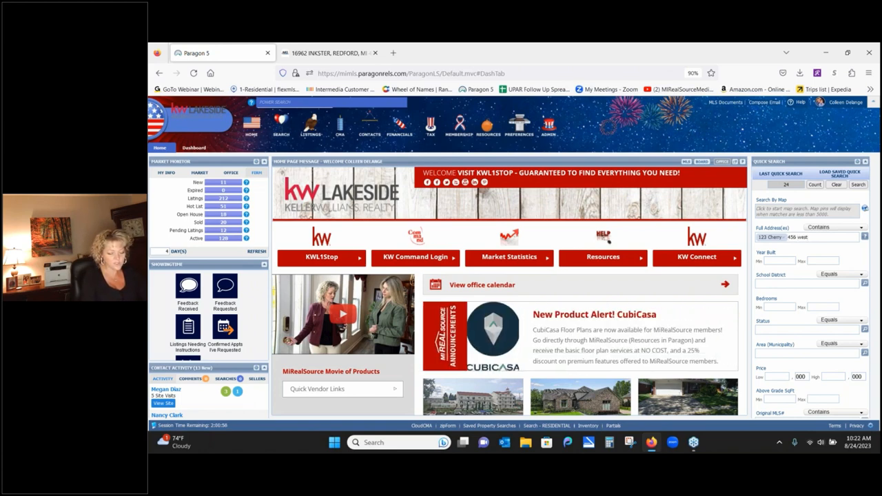
{"action": "key", "text": "Return"}
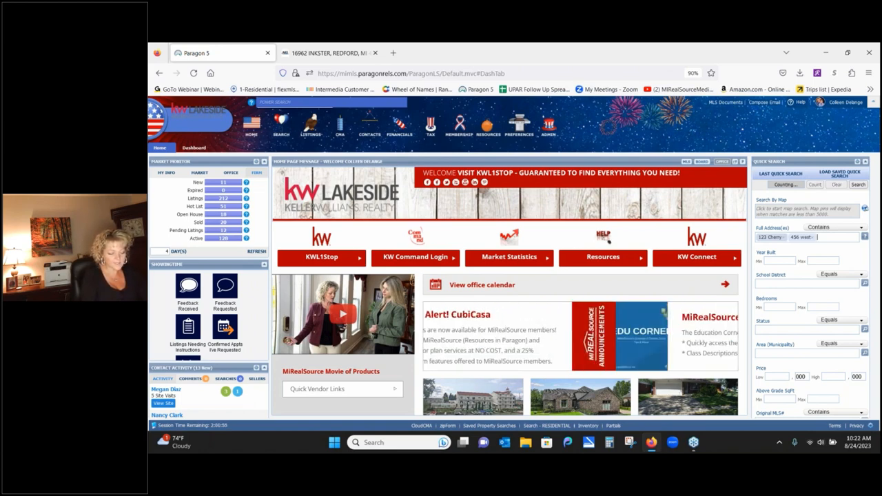
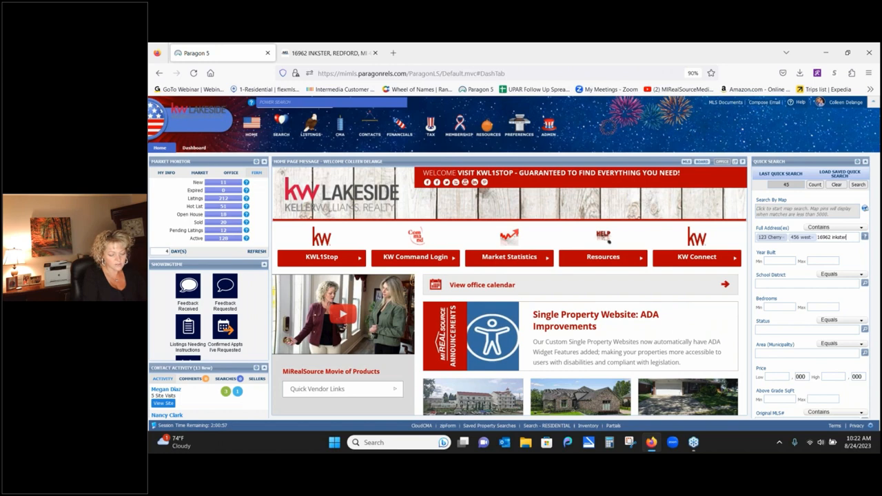
{"action": "key", "text": "Return"}
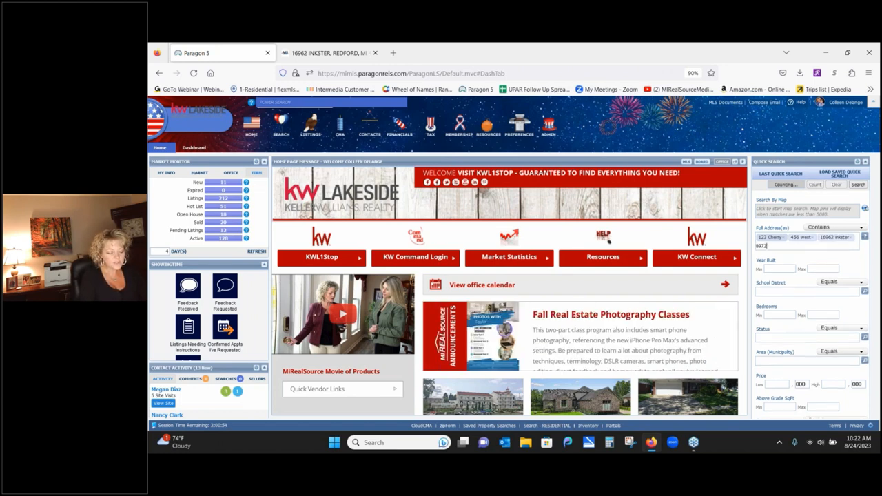
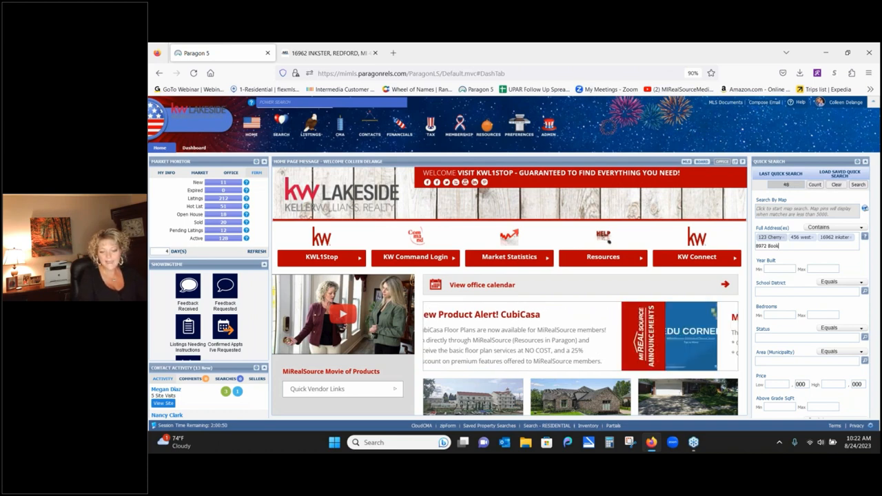
{"action": "key", "text": "Return"}
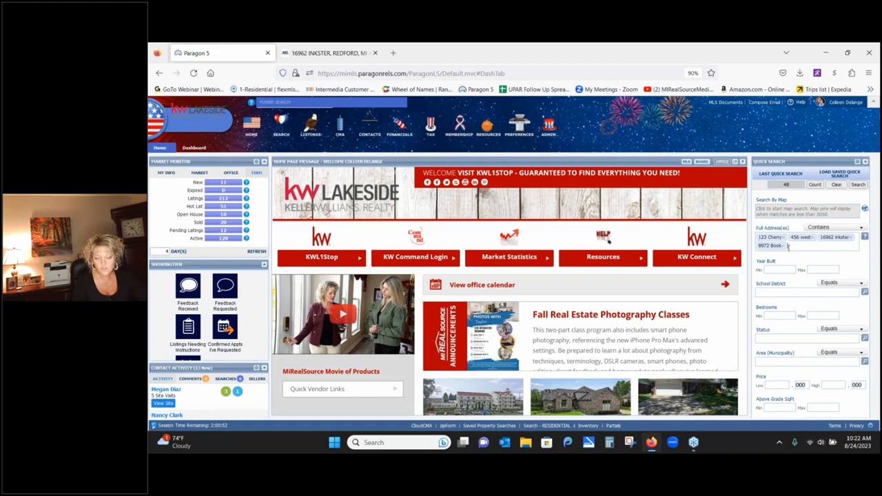
- Set the Quick Search Status criteria to ALL ACTIVE and PND - Pending
{"action": "left_click", "coordinate": [771, 336]}
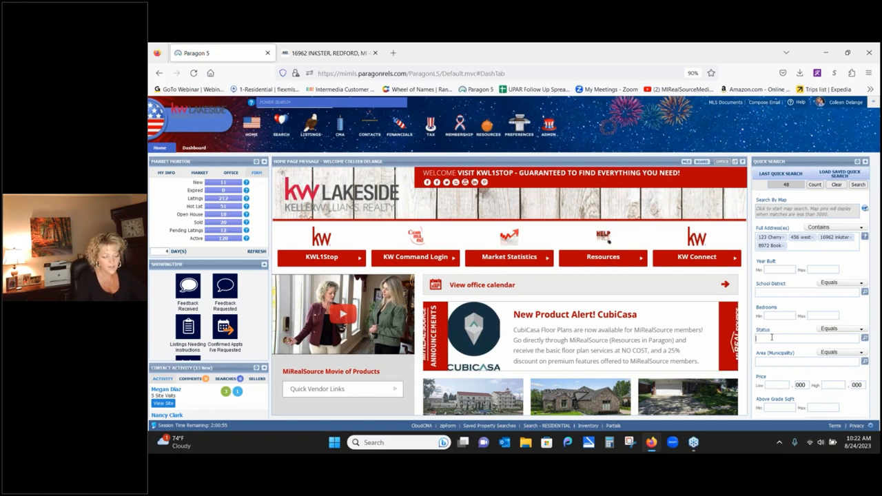
{"action": "type", "text": "a"}
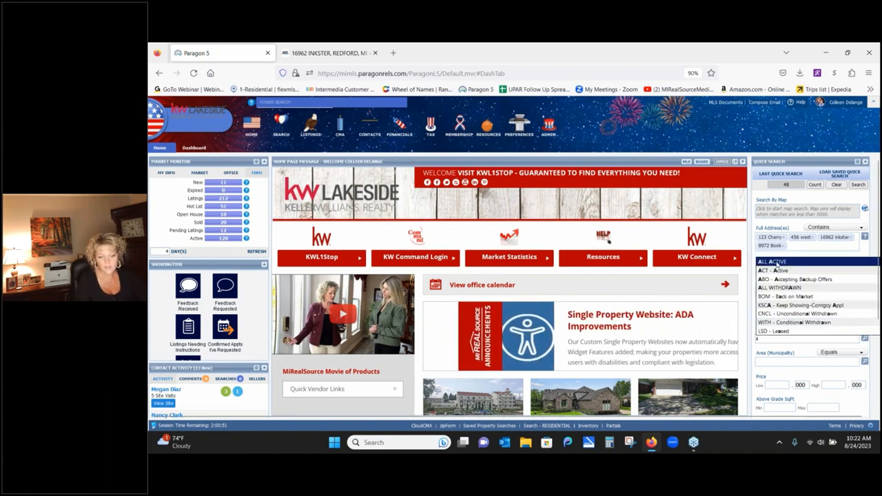
{"action": "left_click", "coordinate": [775, 262]}
{"action": "type", "text": "pending"}
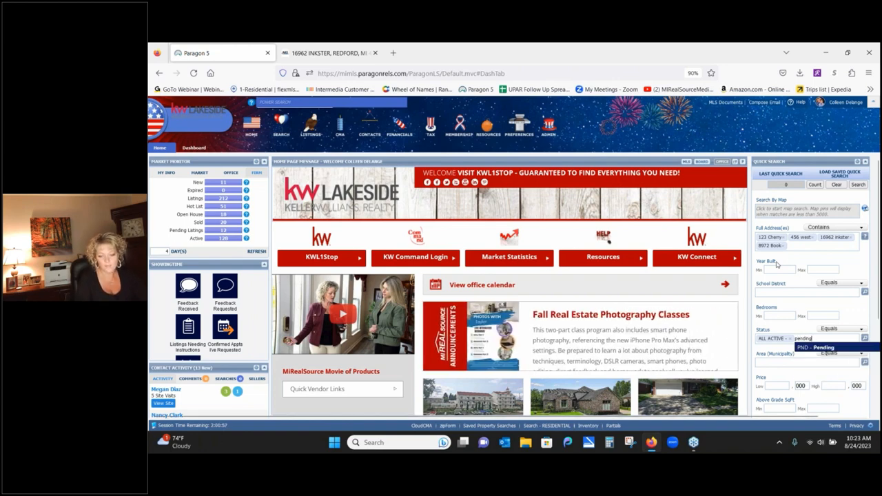
{"action": "left_click", "coordinate": [821, 348]}
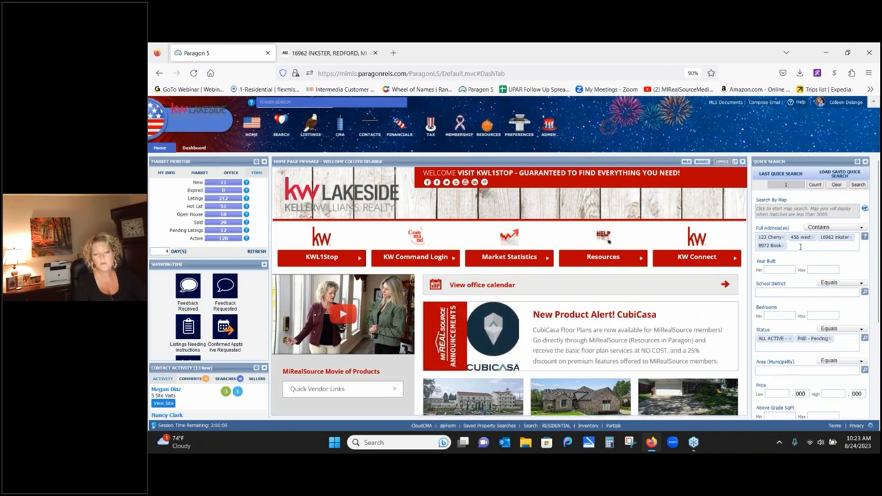
{"action": "left_click", "coordinate": [797, 246]}
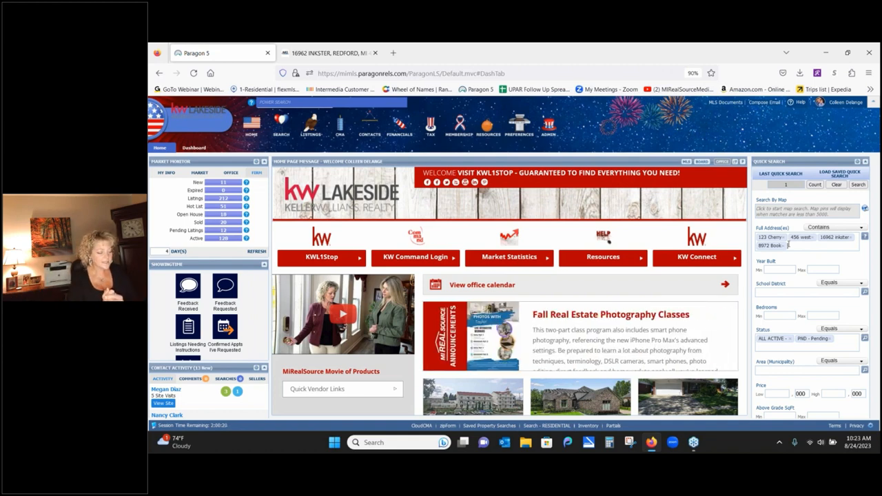
- Add 123 Gratiot as a fifth Full Address(es) entry
{"action": "type", "text": "123 *"}
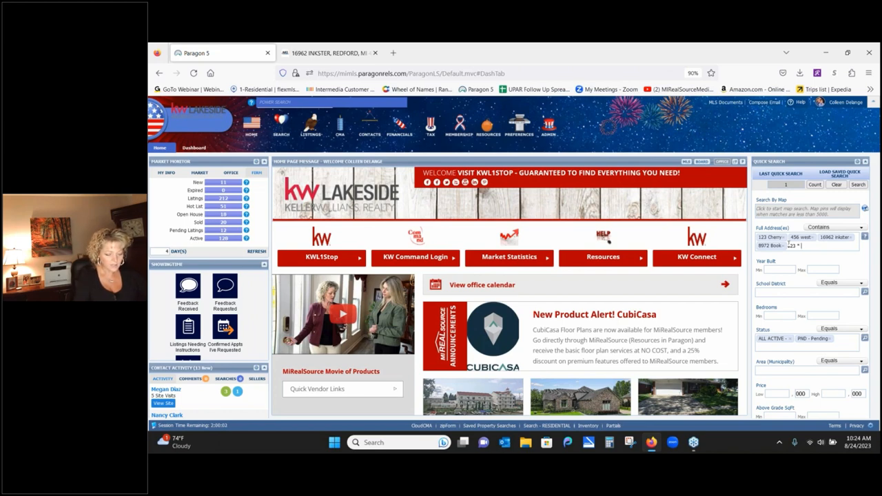
{"action": "type", "text": "ratiot"}
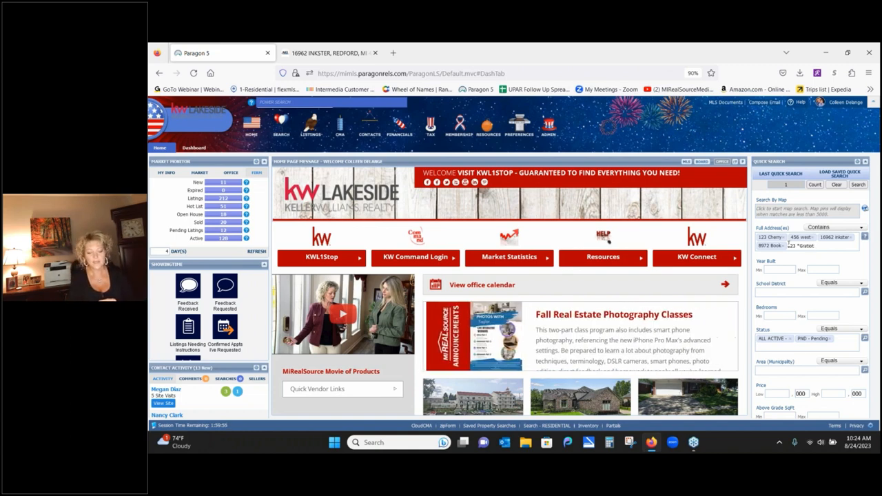
{"action": "key", "text": "Return"}
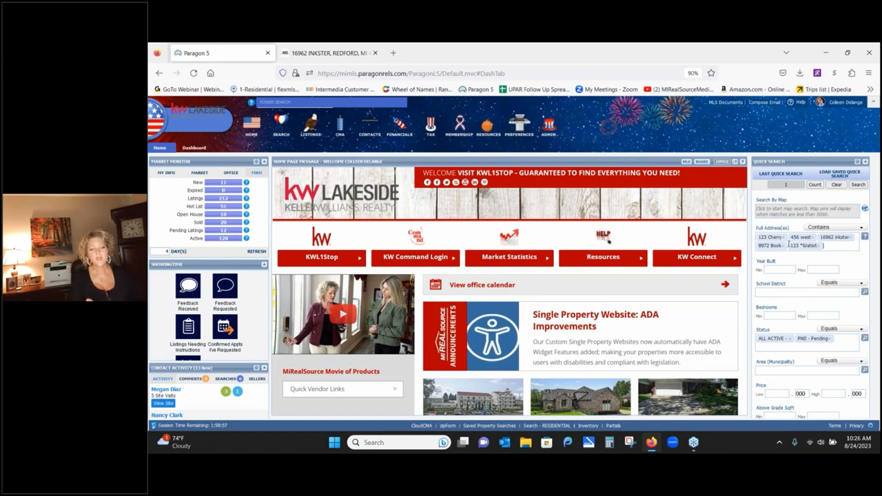
- Remove Full Address(es) from the selected Quick Search fields in the customization dialog
{"action": "left_click", "coordinate": [857, 163]}
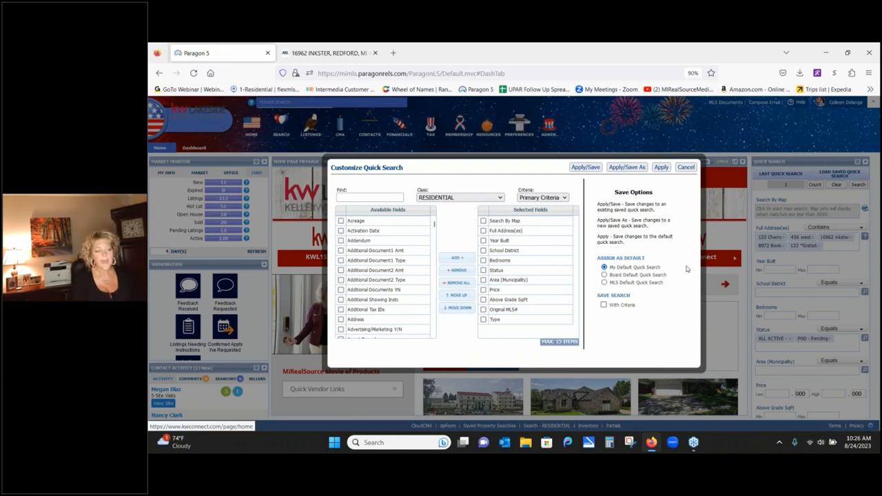
{"action": "left_click", "coordinate": [538, 230]}
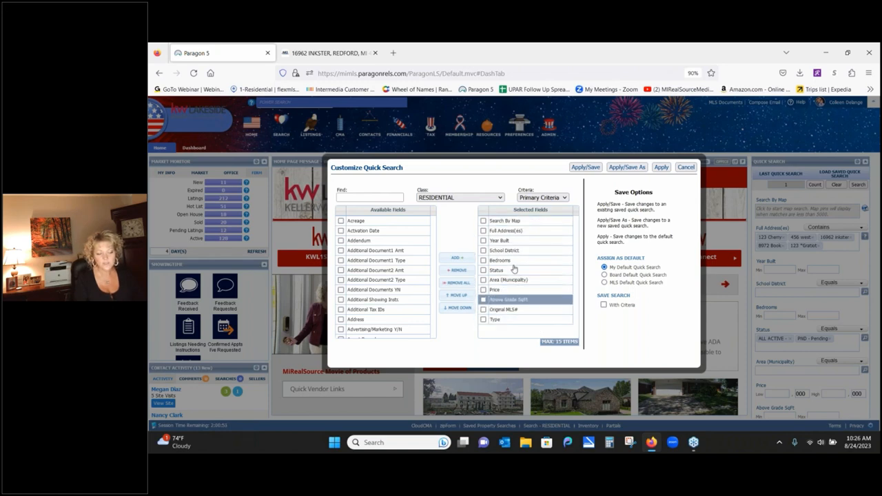
{"action": "left_click", "coordinate": [483, 231]}
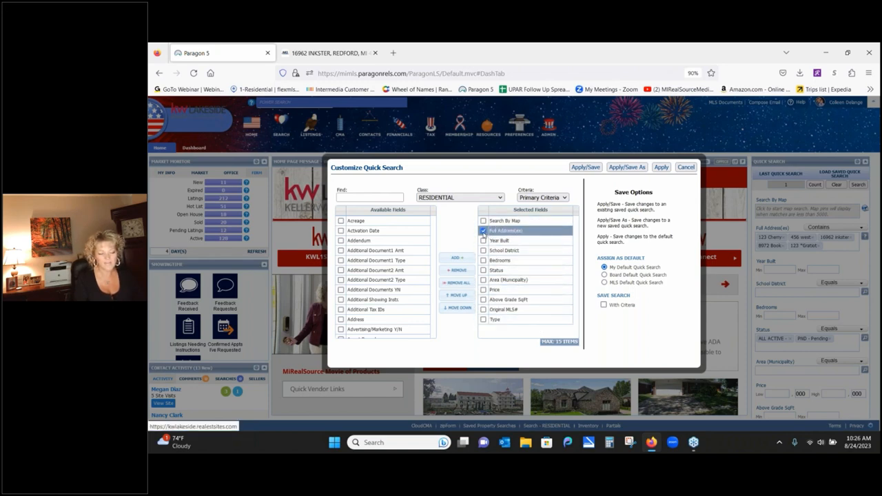
{"action": "left_click", "coordinate": [457, 269]}
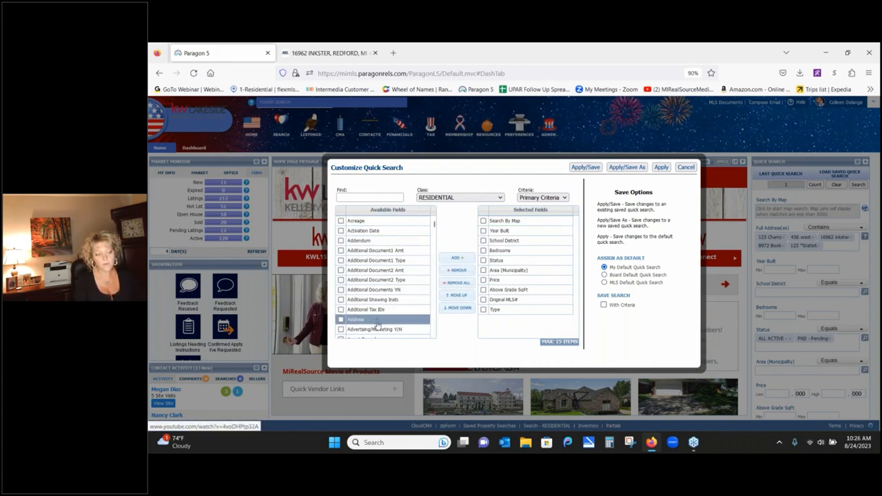
- Re-add Full Address(es), place it just below Search By Map, and apply the layout
{"action": "left_click", "coordinate": [361, 199]}
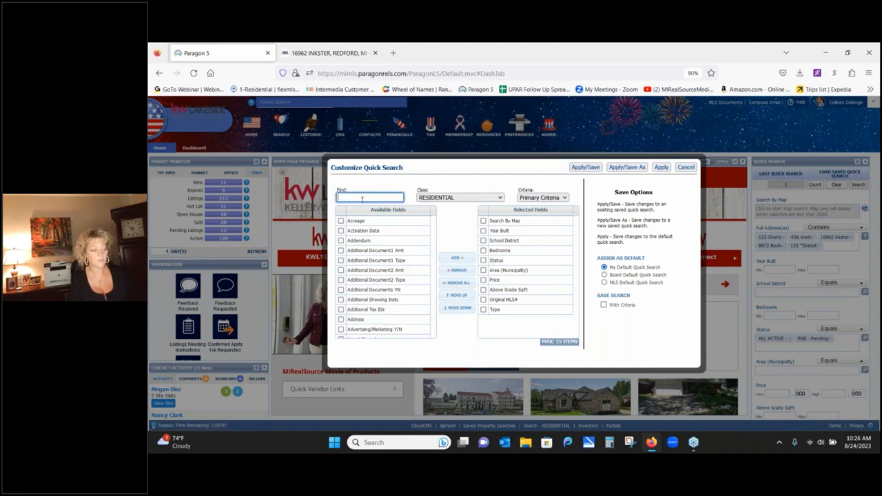
{"action": "type", "text": "ful"}
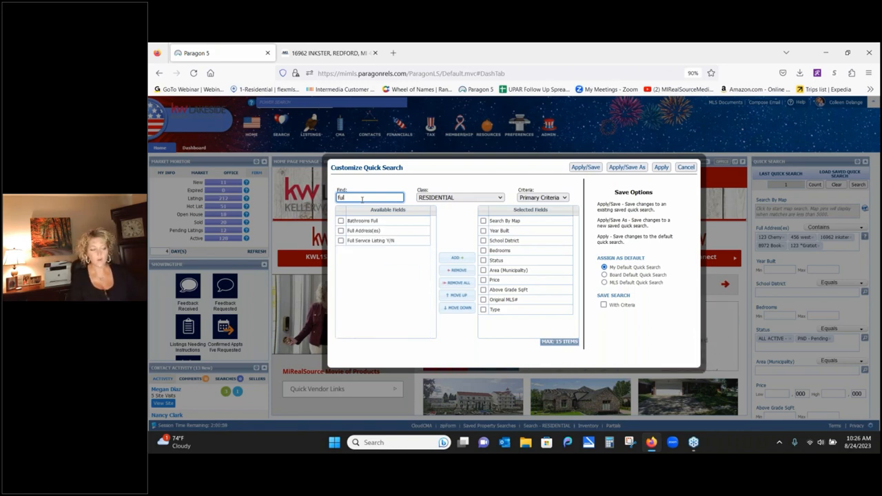
{"action": "left_click", "coordinate": [345, 231]}
{"action": "left_click", "coordinate": [341, 231]}
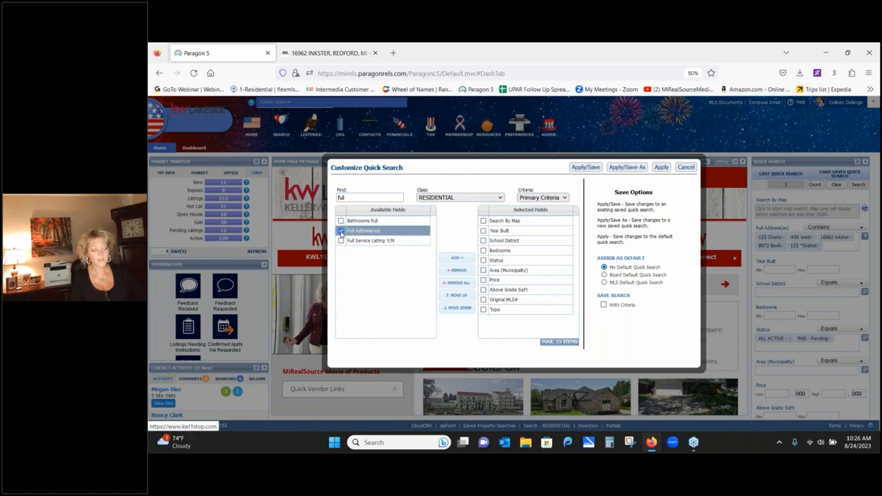
{"action": "left_click", "coordinate": [456, 258]}
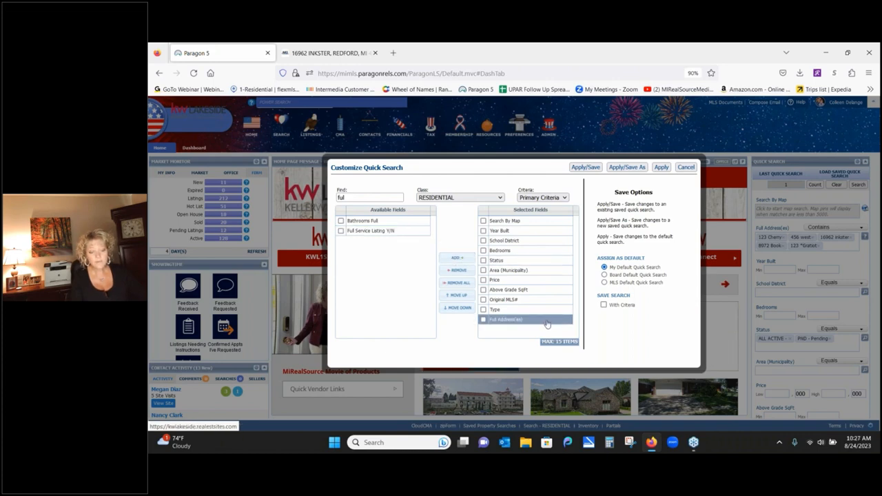
{"action": "left_click_drag", "start_coordinate": [547, 323], "coordinate": [555, 235]}
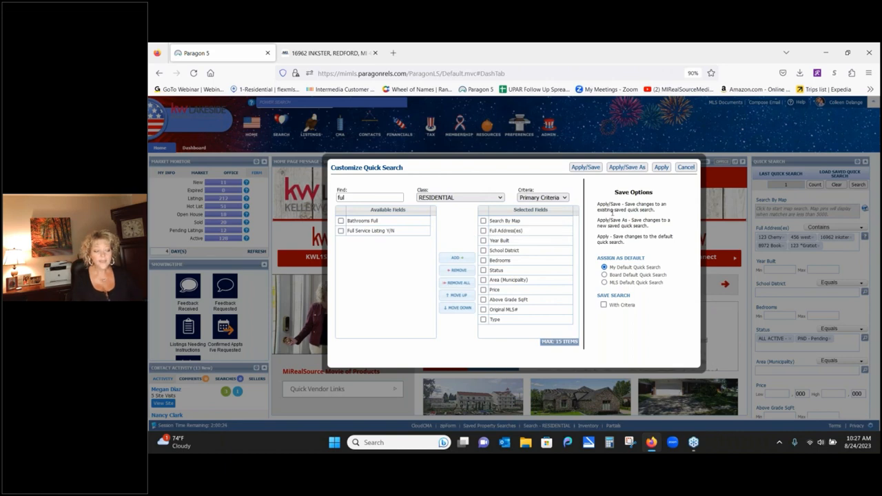
{"action": "left_click", "coordinate": [659, 169]}
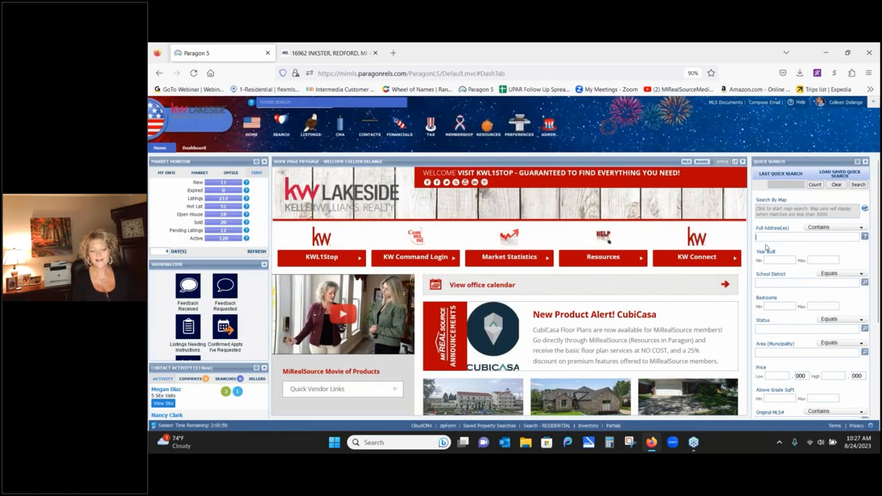
- Remove Original MLS# from the Quick Search fields
{"action": "left_click", "coordinate": [791, 237]}
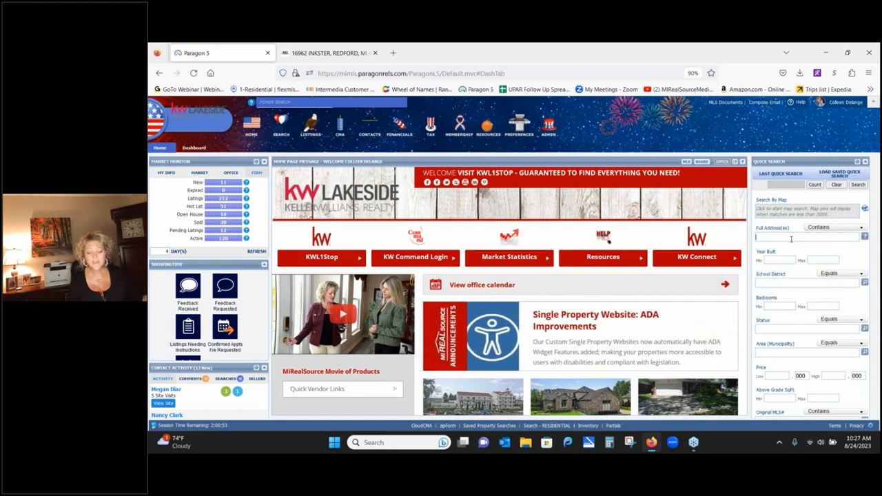
{"action": "left_click", "coordinate": [857, 163]}
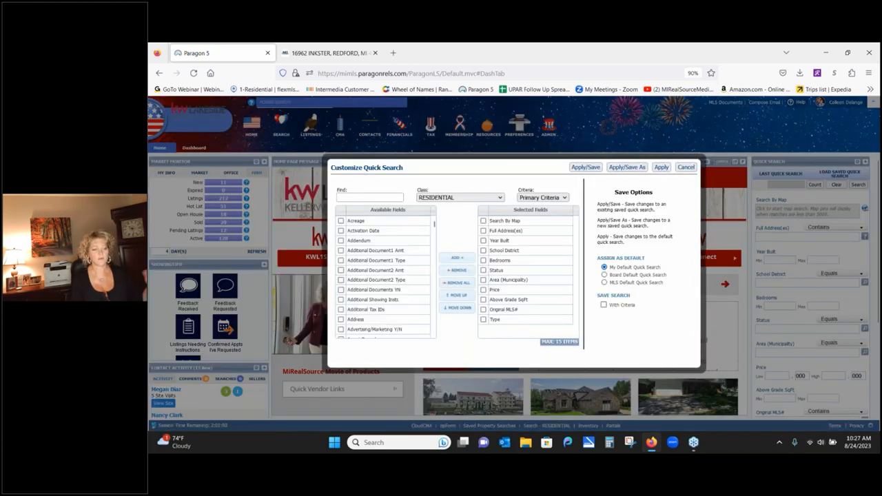
{"action": "left_click", "coordinate": [483, 311]}
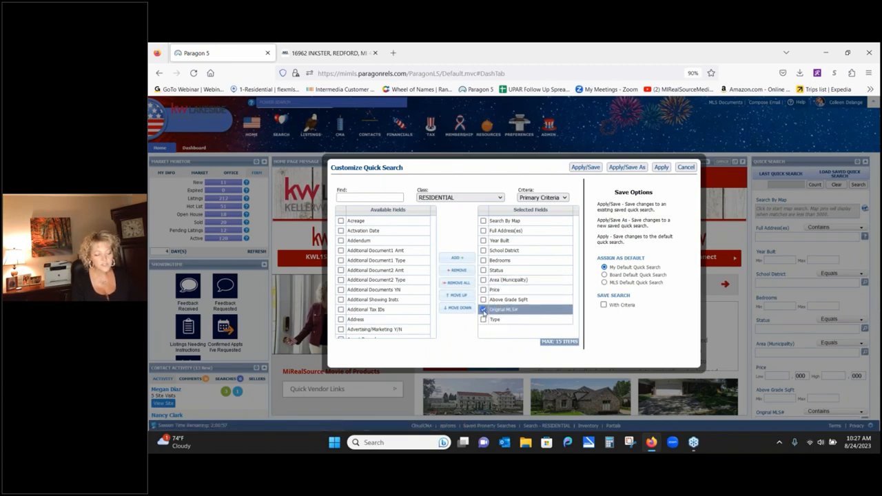
{"action": "left_click", "coordinate": [463, 272]}
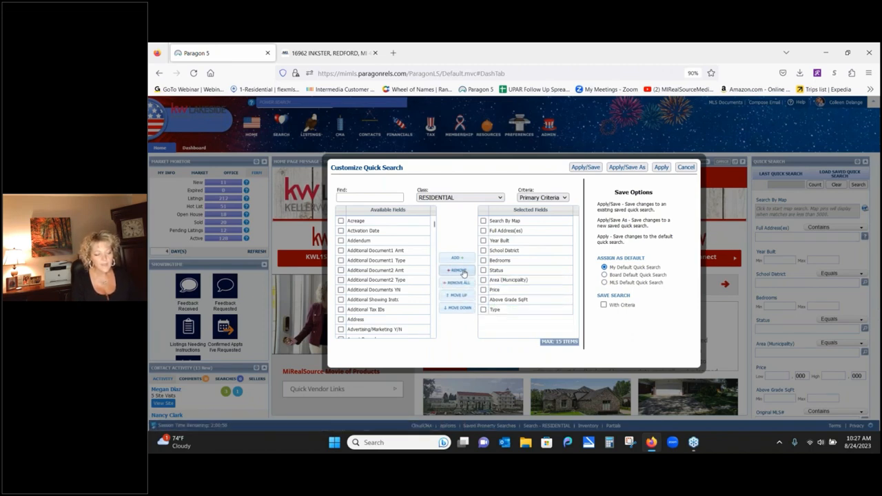
- Add Zip to the Quick Search fields, move it higher, and apply the changes
{"action": "left_click", "coordinate": [380, 196]}
{"action": "type", "text": "zip"}
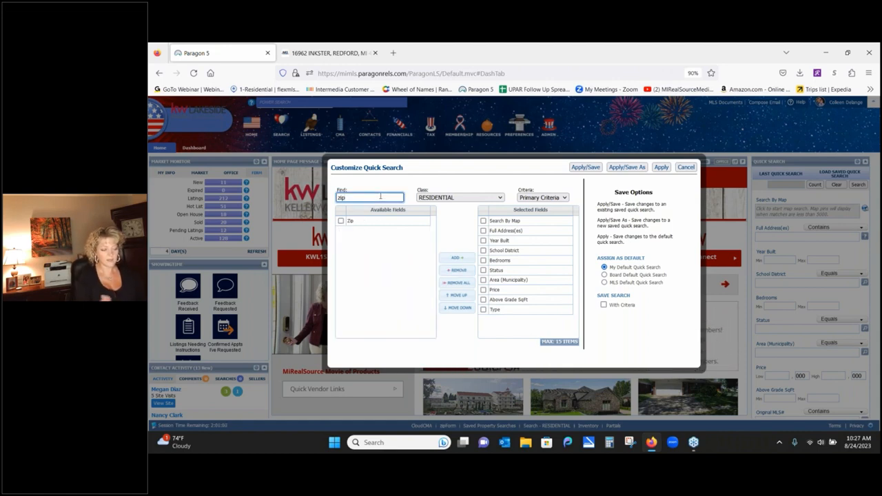
{"action": "left_click", "coordinate": [341, 221]}
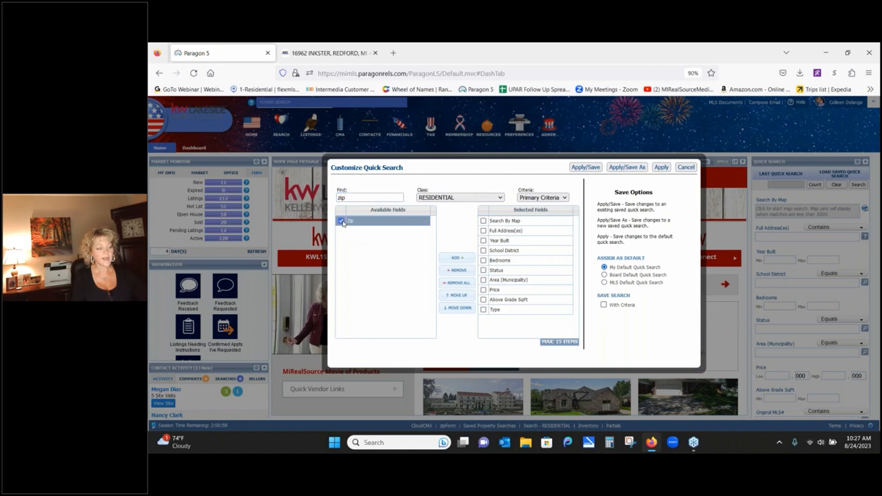
{"action": "right_click", "coordinate": [462, 260]}
{"action": "left_click", "coordinate": [456, 258]}
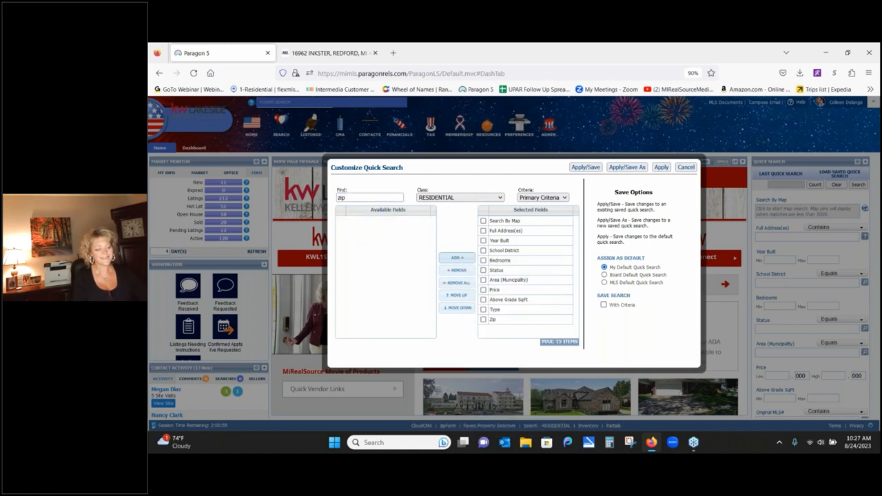
{"action": "mouse_move", "coordinate": [548, 326]}
{"action": "left_mouse_down"}
{"action": "mouse_move", "coordinate": [544, 242]}
{"action": "mouse_move", "coordinate": [551, 329]}
{"action": "mouse_move", "coordinate": [559, 320]}
{"action": "left_mouse_up"}
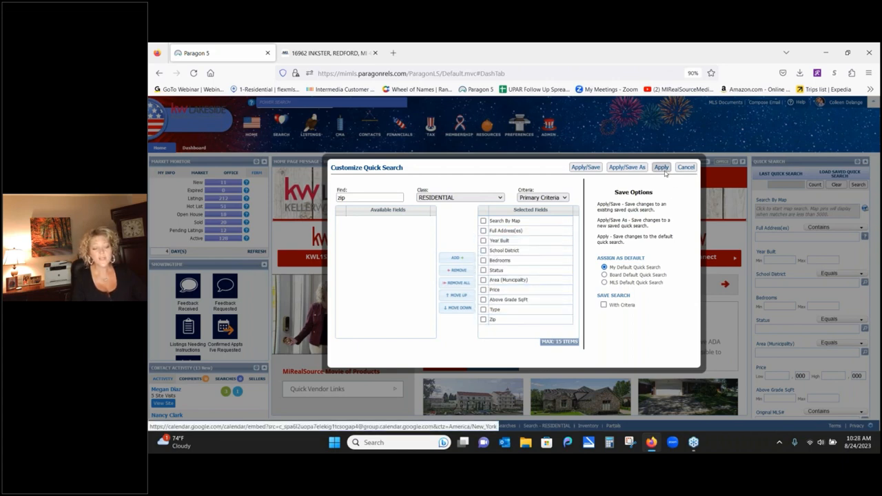
{"action": "left_click", "coordinate": [660, 168]}
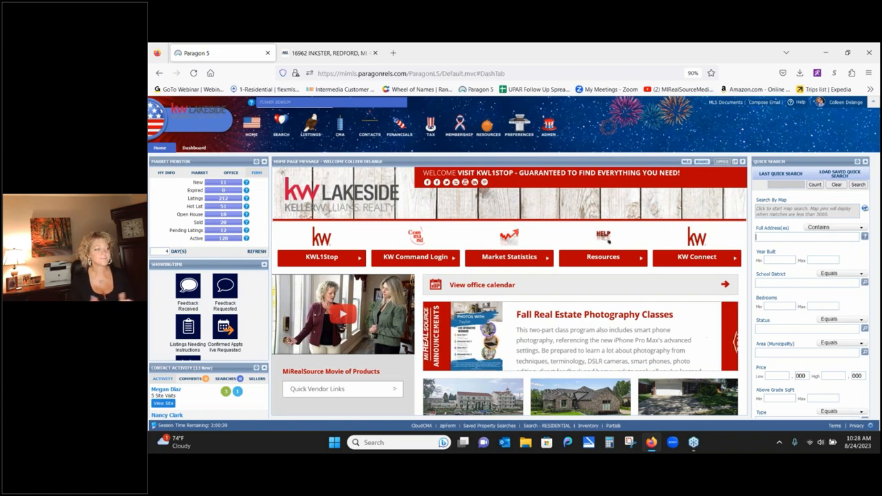
- Put the cursor in the Power Search box at the top of the dashboard
{"action": "left_click", "coordinate": [321, 101]}
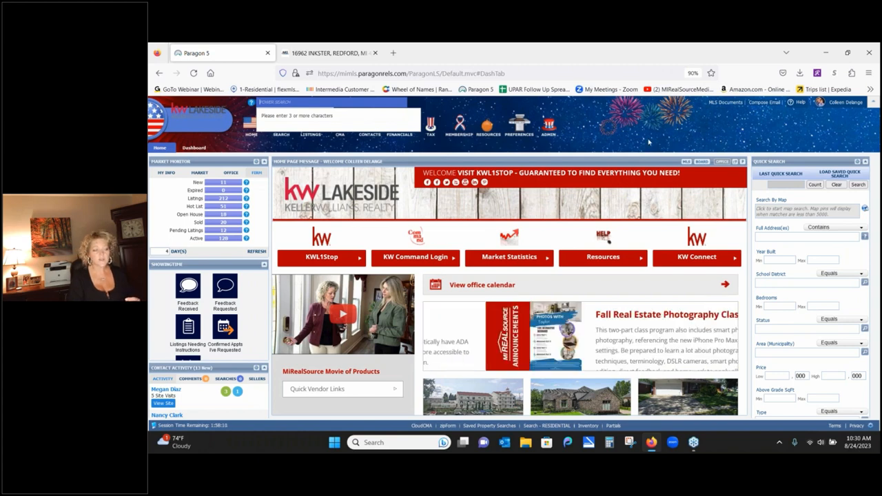
- Open the Search menu showing Residential, specialty and saved search options
{"action": "left_click", "coordinate": [280, 137]}
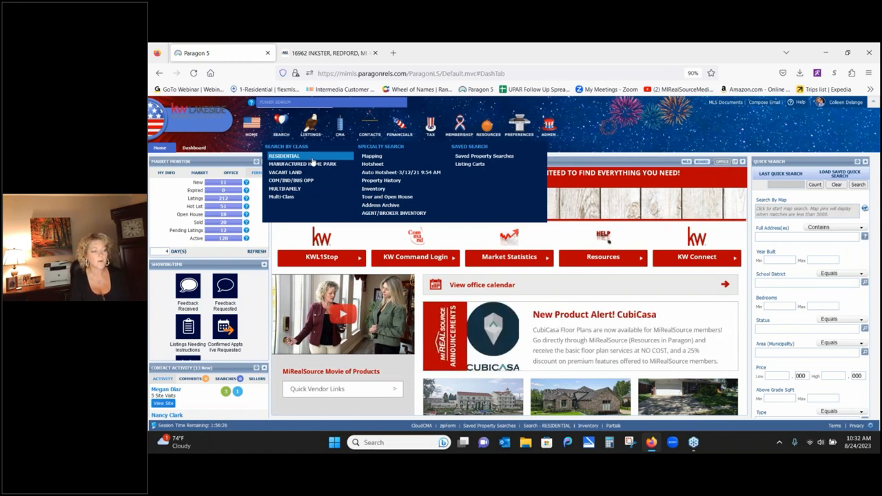
- Start a new Residential search from Search by Class to get the full criteria form
{"action": "left_click", "coordinate": [311, 159]}
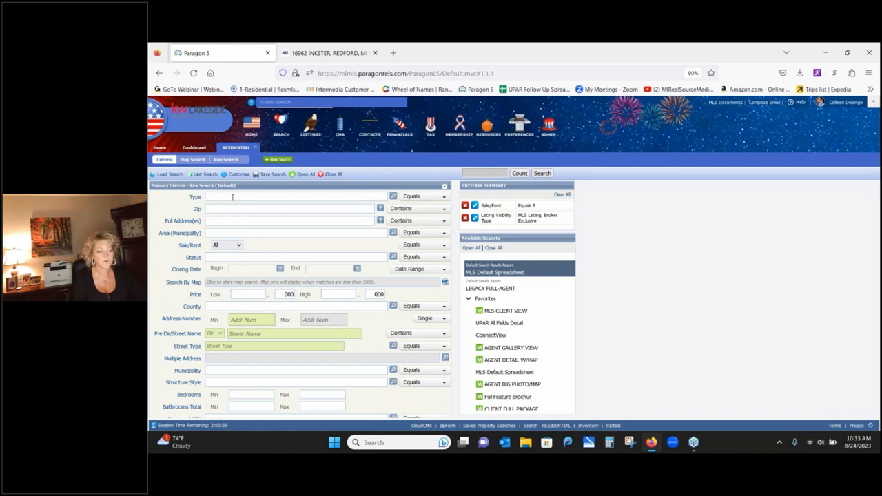
- Set the search Type to RES - Single Family through the Type lookup, giving 3,134,741 matches
{"action": "left_click", "coordinate": [392, 196]}
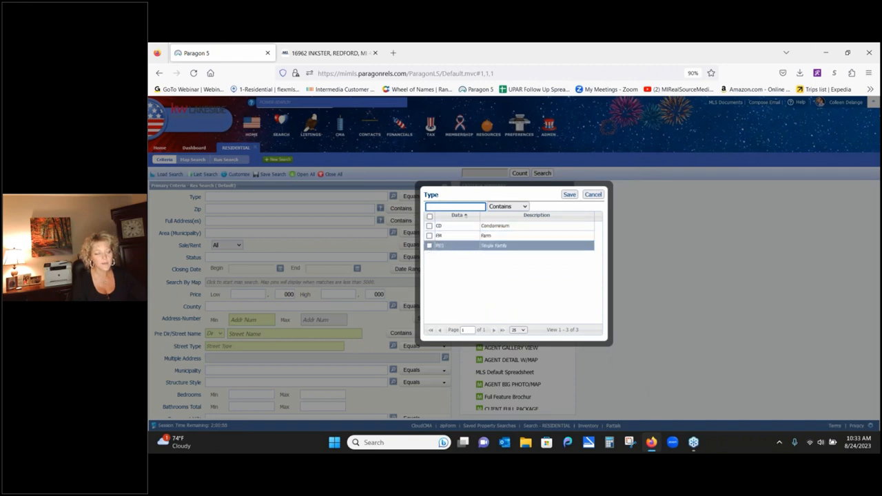
{"action": "left_click", "coordinate": [429, 245]}
{"action": "left_click", "coordinate": [569, 195]}
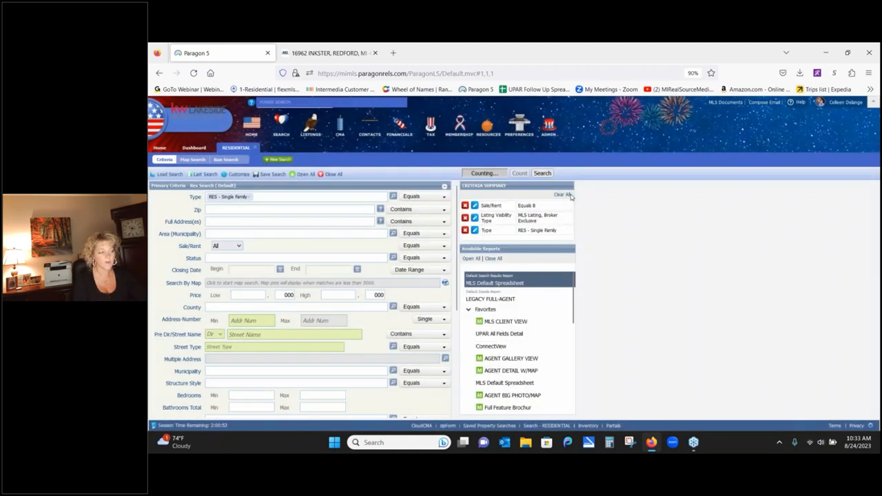
{"action": "left_click", "coordinate": [224, 234]}
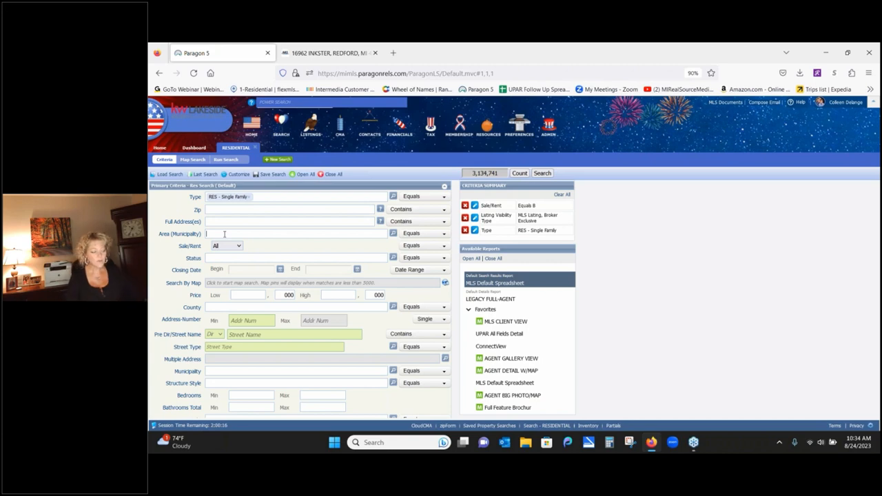
{"action": "type", "text": "clin"}
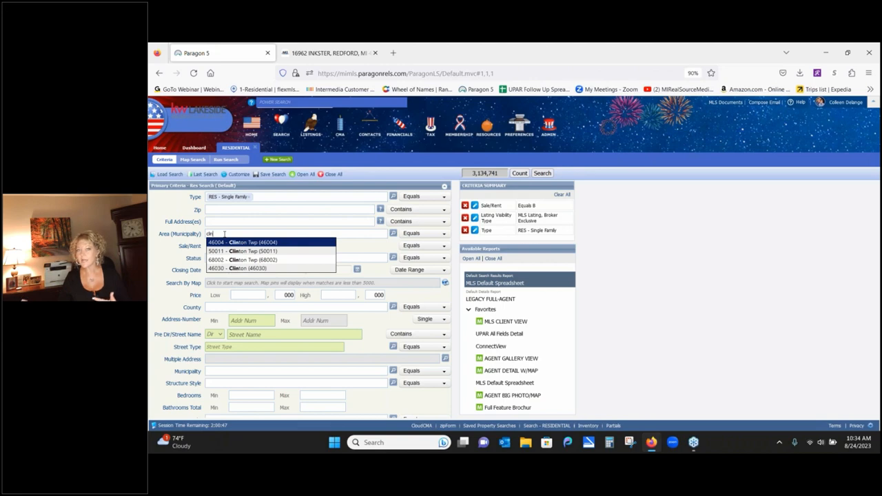
{"action": "left_click", "coordinate": [350, 249]}
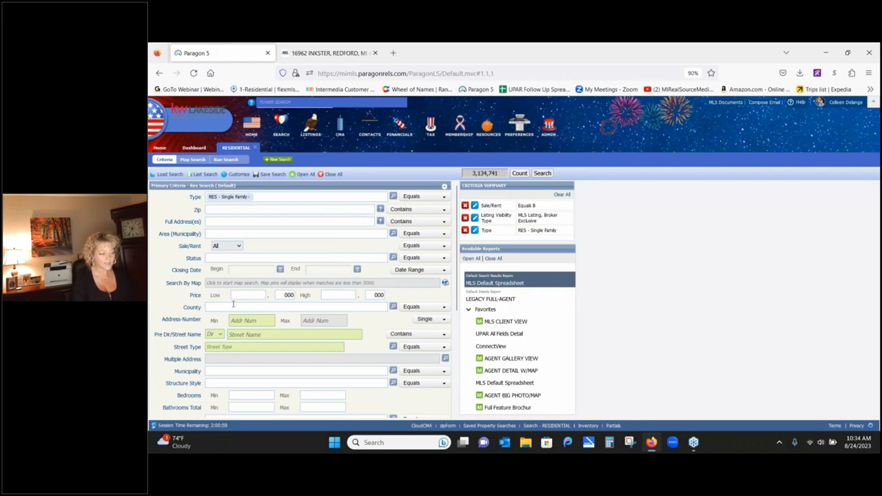
{"action": "type", "text": "ma"}
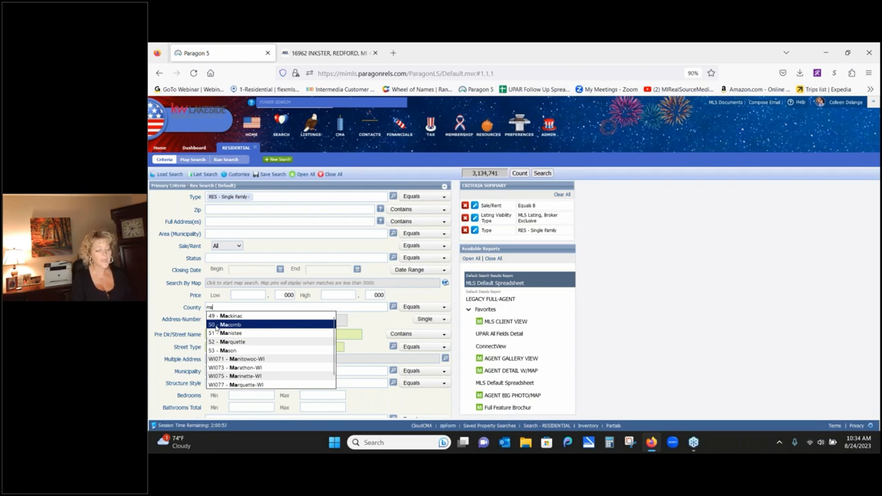
{"action": "left_click", "coordinate": [214, 257]}
{"action": "type", "text": "c"}
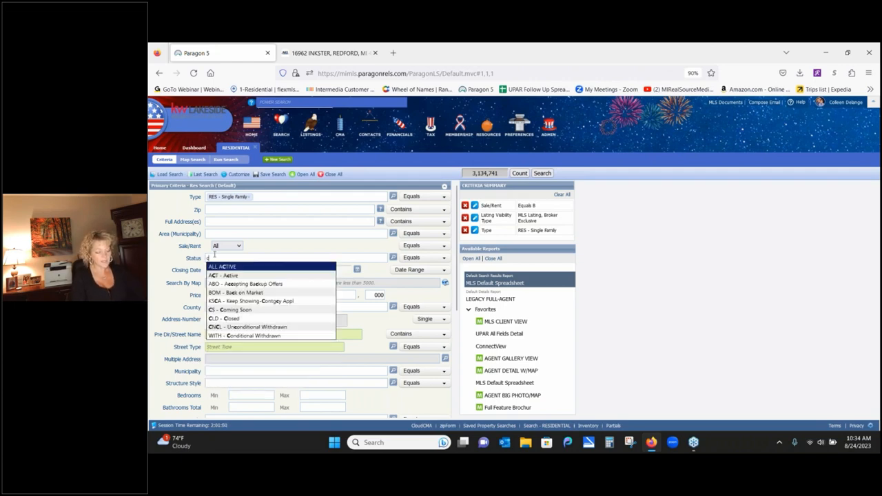
{"action": "type", "text": "ln"}
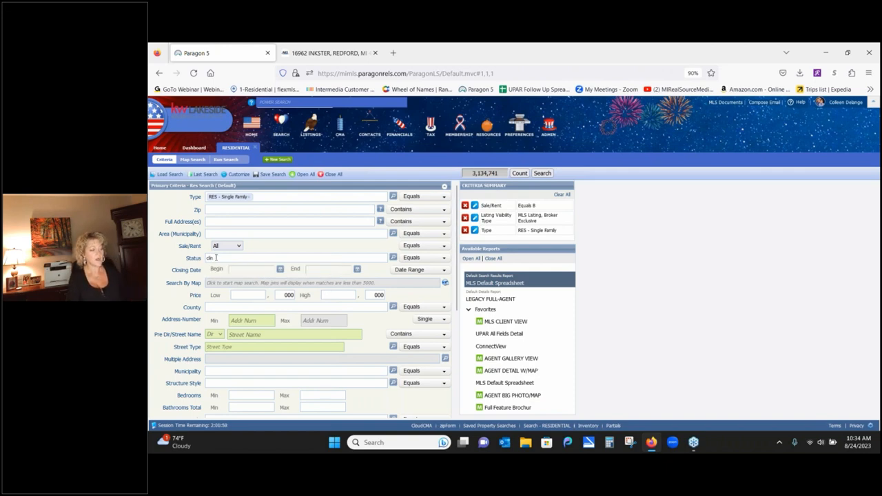
{"action": "key", "text": "BackSpace"}
{"action": "key", "text": "BackSpace"}
{"action": "key", "text": "BackSpace"}
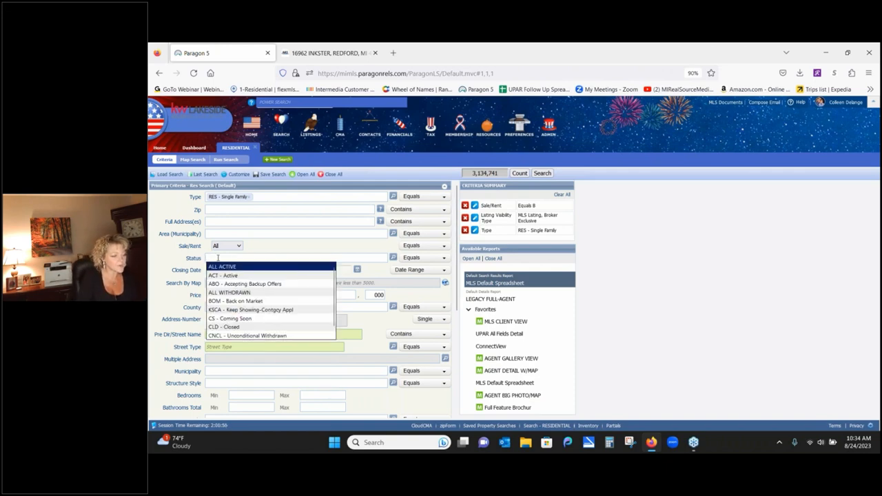
{"action": "left_click", "coordinate": [222, 233]}
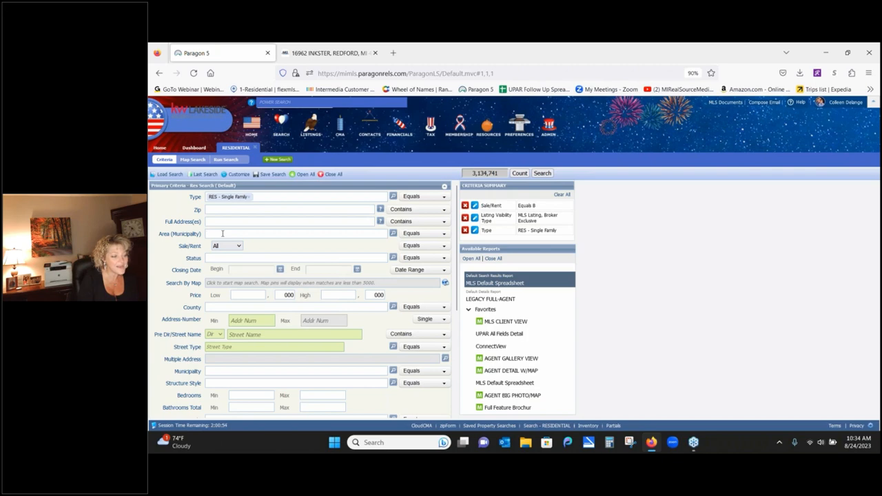
{"action": "type", "text": "cli"}
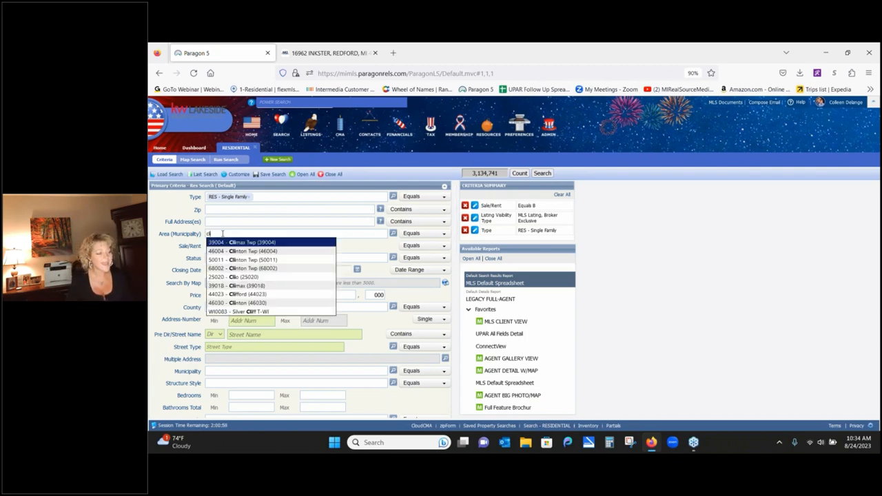
{"action": "type", "text": "nton"}
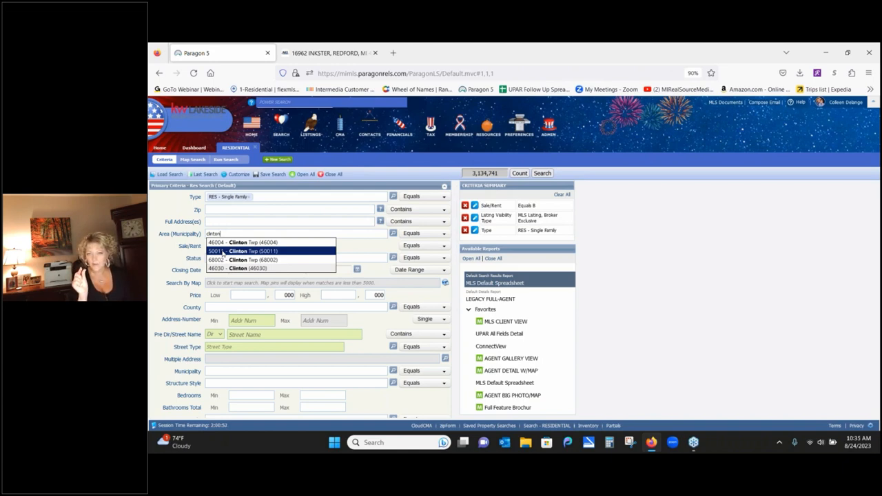
{"action": "left_click", "coordinate": [375, 275]}
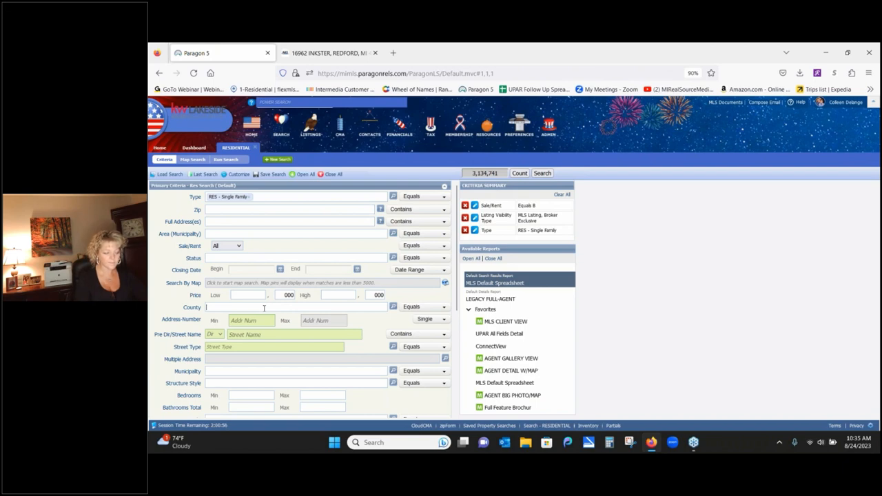
- Choose 50 - Macomb as County, type 'clint' in Area, then remove the Macomb county entry
{"action": "type", "text": "mac"}
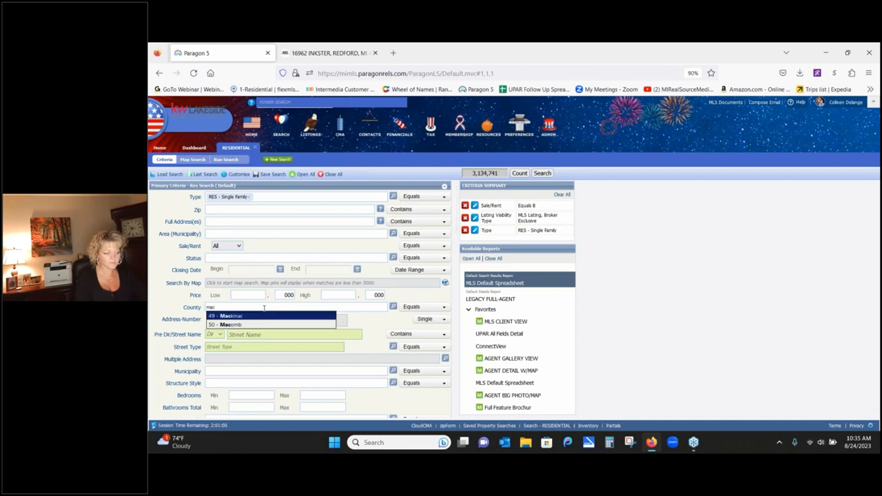
{"action": "left_click", "coordinate": [255, 324]}
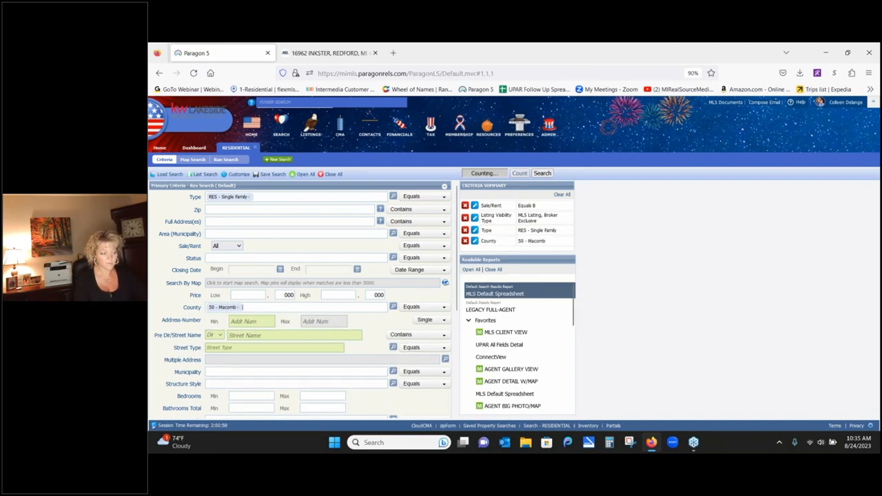
{"action": "left_click", "coordinate": [229, 233]}
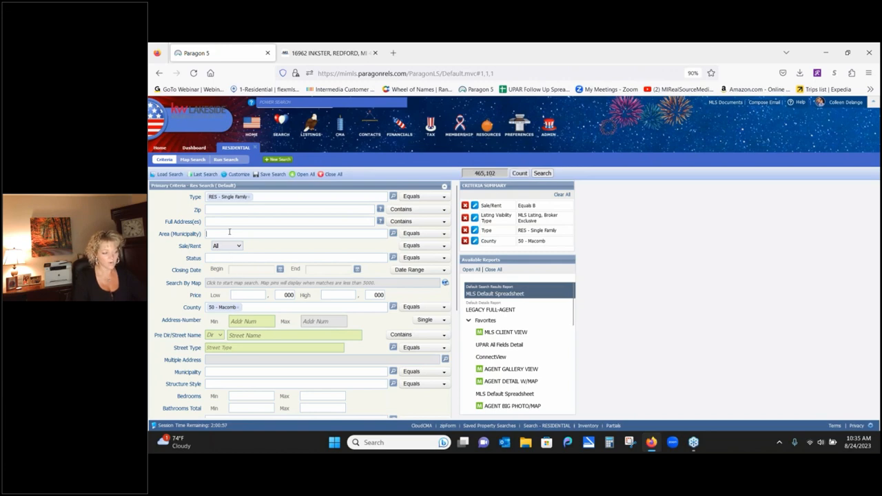
{"action": "type", "text": "clint"}
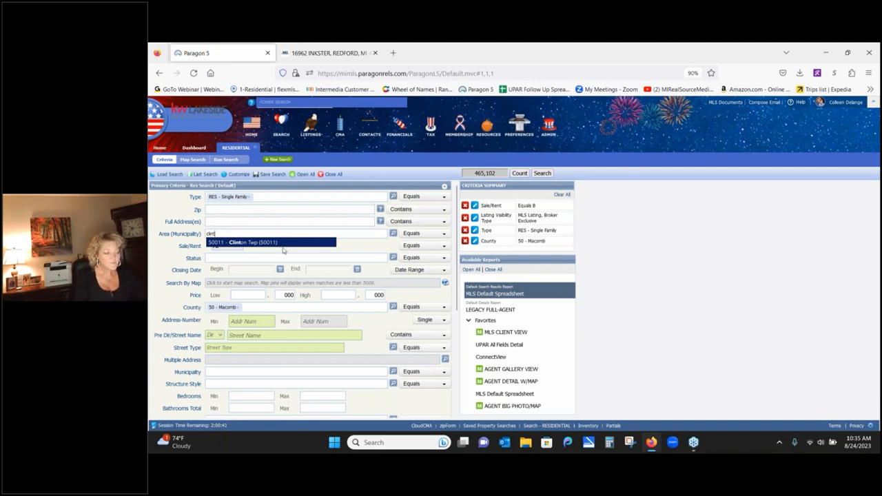
{"action": "left_click", "coordinate": [239, 308]}
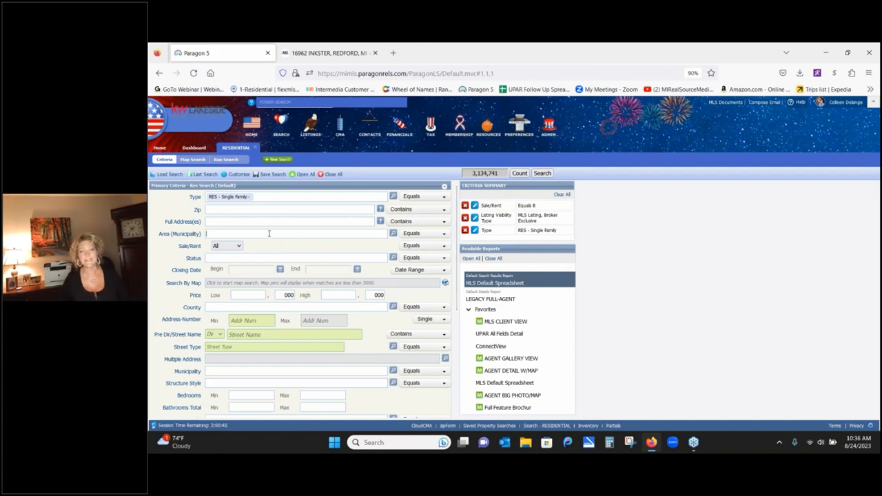
- Search the Area (Municipality) lookup for codes that begin with 50
{"action": "left_click", "coordinate": [394, 234]}
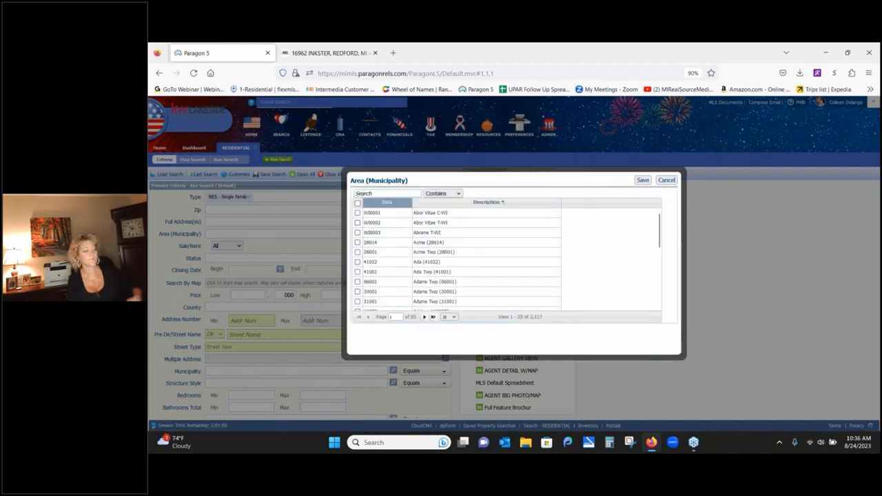
{"action": "left_click", "coordinate": [390, 193]}
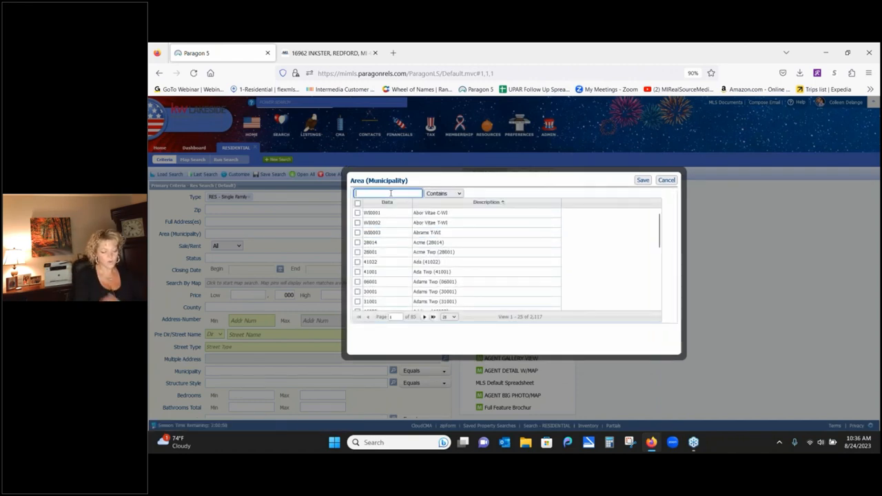
{"action": "type", "text": "50"}
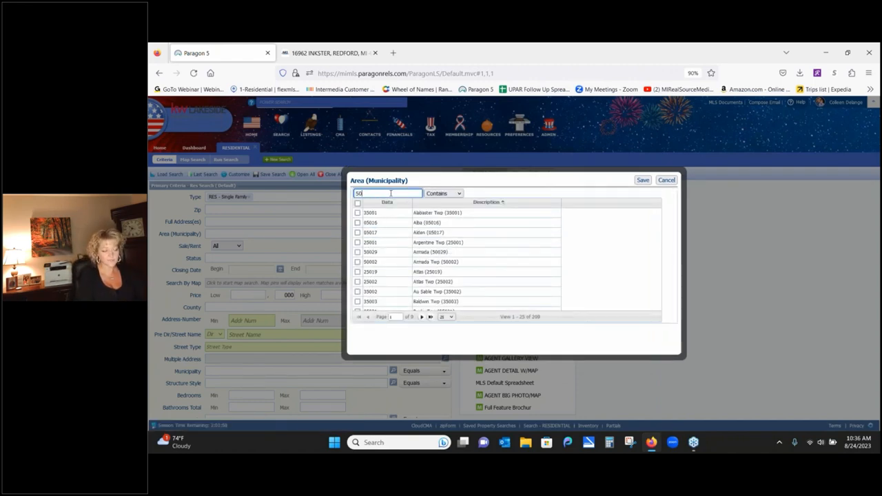
{"action": "left_click", "coordinate": [455, 193]}
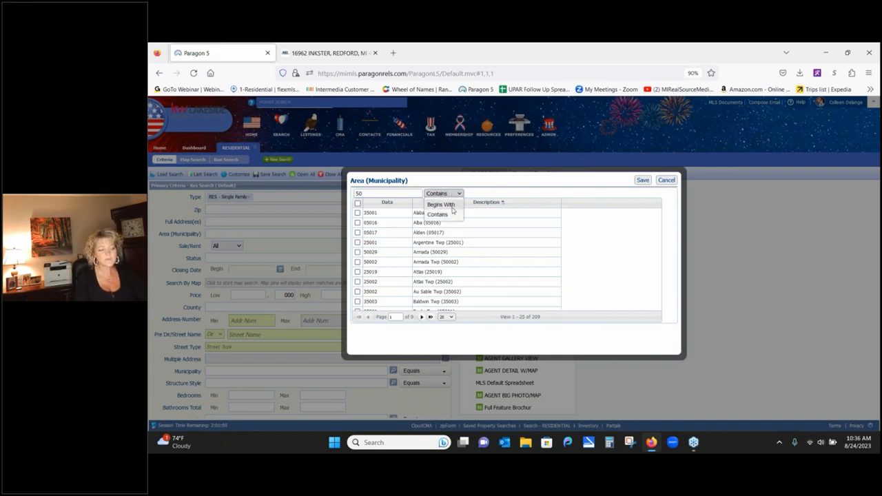
{"action": "left_click", "coordinate": [451, 206]}
{"action": "left_click", "coordinate": [400, 193]}
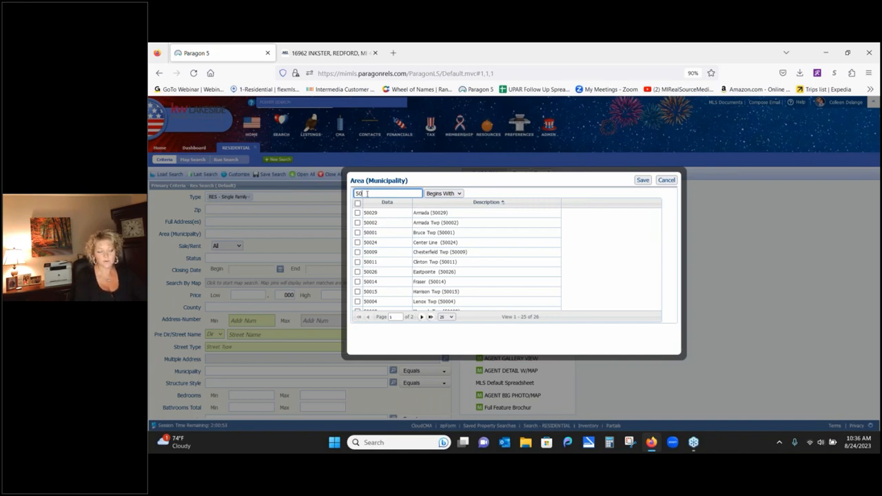
{"action": "left_click", "coordinate": [459, 194]}
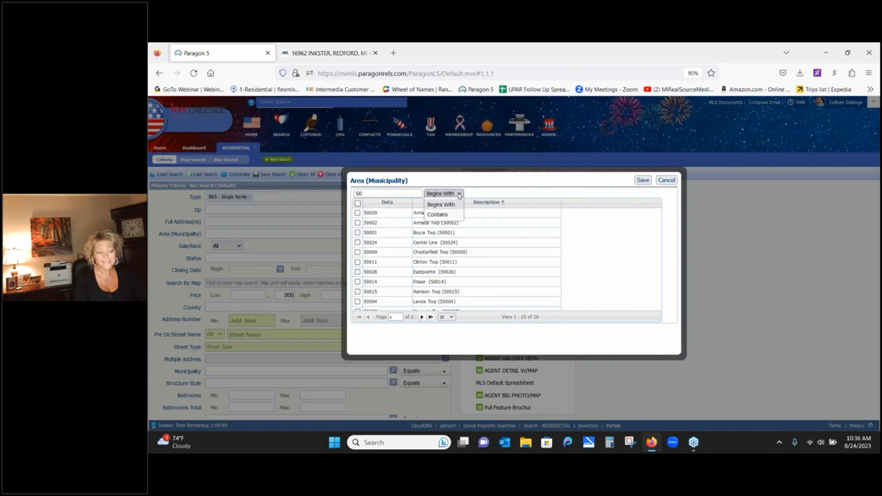
{"action": "left_click", "coordinate": [441, 205]}
{"action": "left_click", "coordinate": [394, 193]}
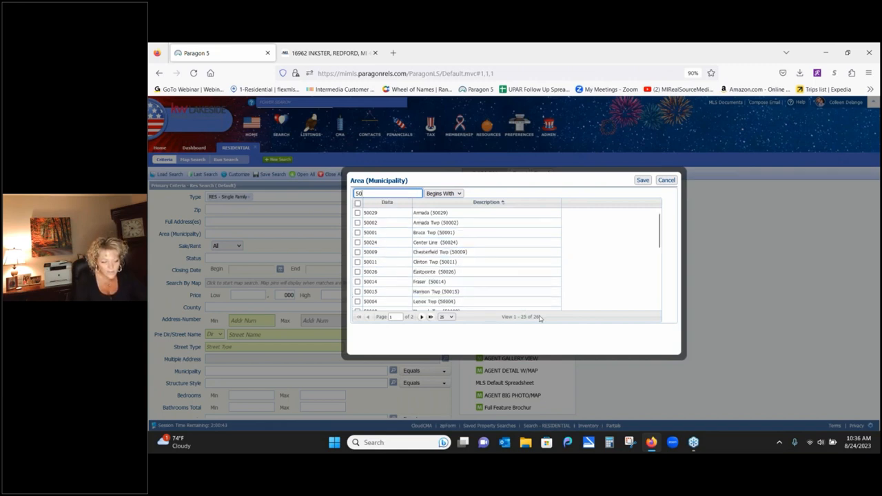
- Show 50 rows per page so all 26 municipalities fit on one page
{"action": "right_click", "coordinate": [451, 319]}
{"action": "left_click", "coordinate": [451, 319]}
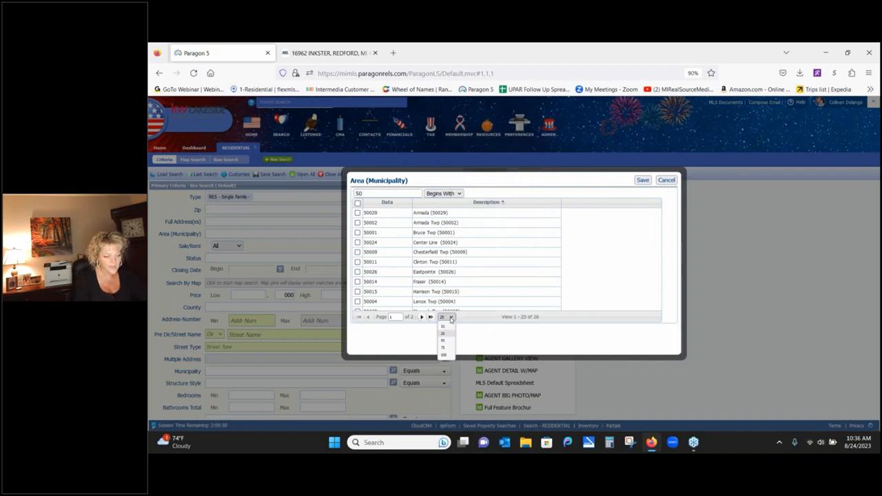
{"action": "left_click", "coordinate": [443, 340]}
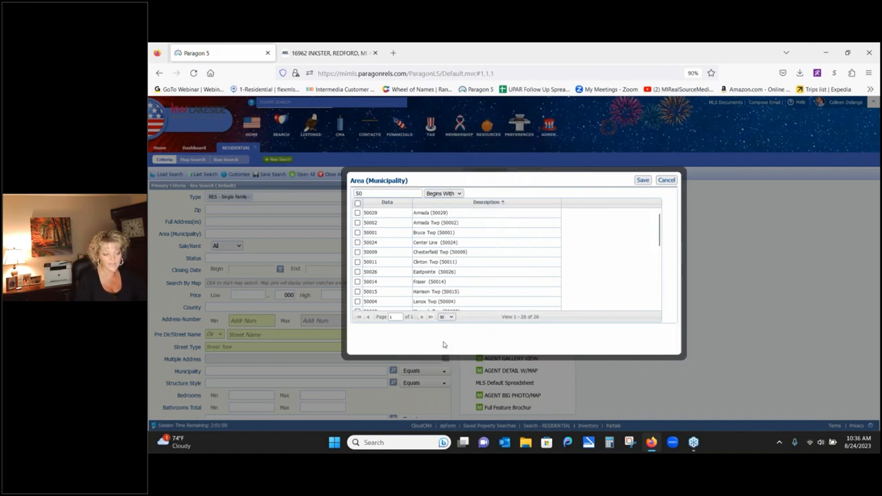
- Save all code-50 municipalities except Eastpointe, Fraser and Chesterfield Twp to Area, giving 403,556
{"action": "left_click", "coordinate": [357, 203]}
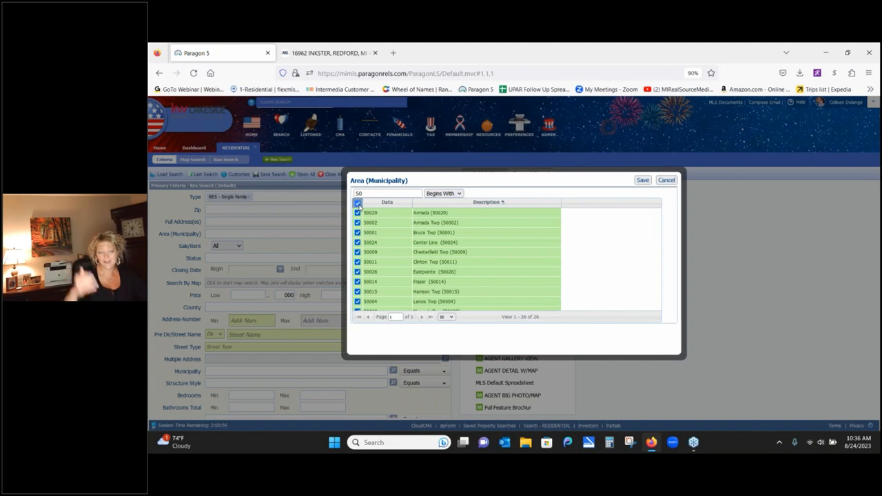
{"action": "left_click", "coordinate": [358, 272]}
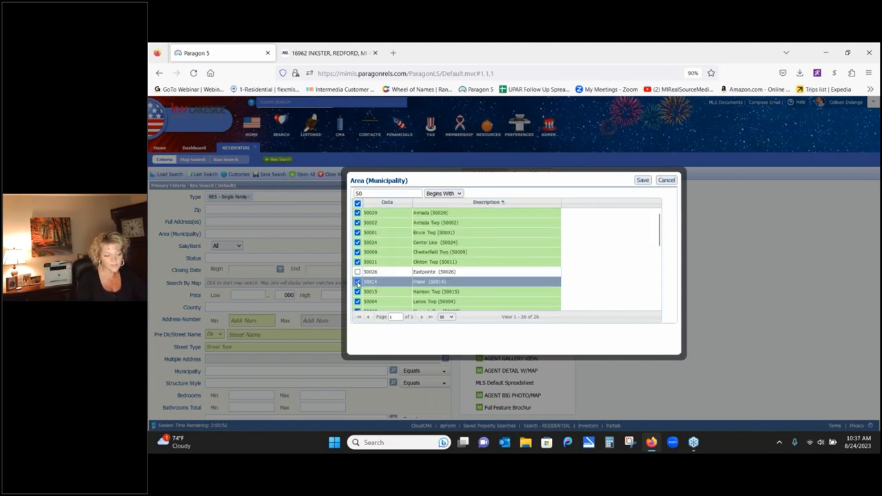
{"action": "left_click", "coordinate": [357, 282]}
{"action": "left_click", "coordinate": [358, 252]}
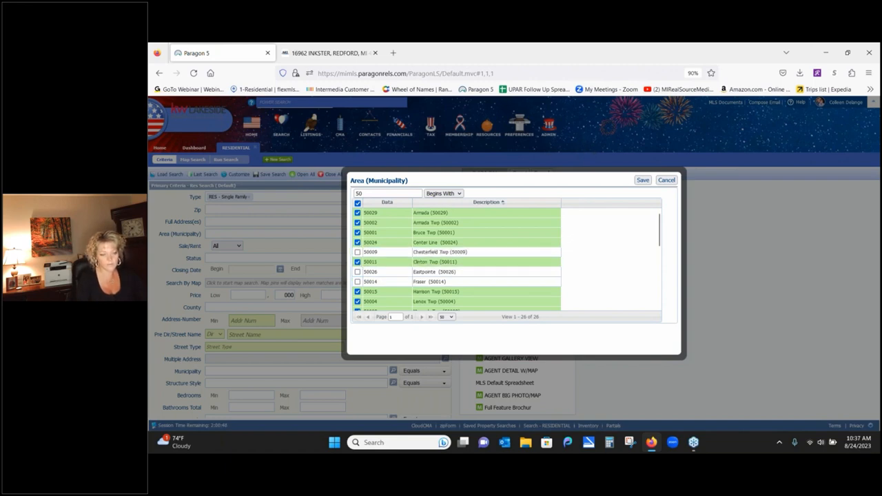
{"action": "left_click", "coordinate": [643, 181]}
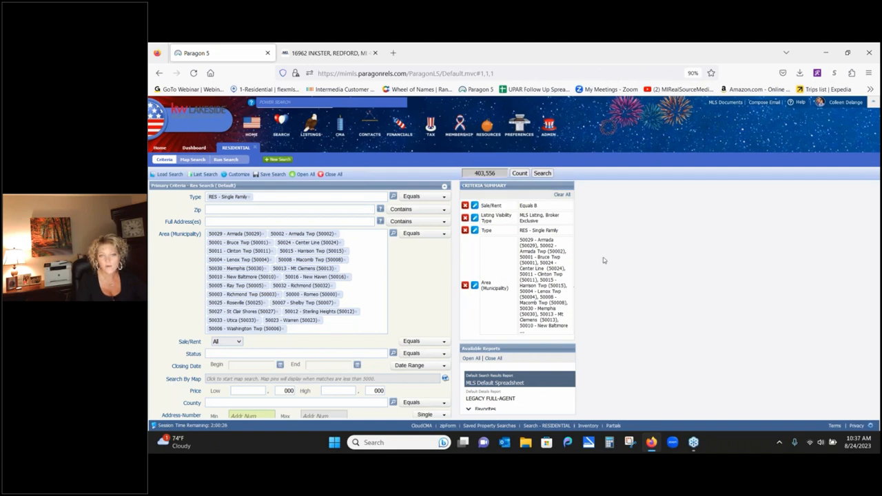
- Remove the Area criterion and set Sale/Rent to For Sale
{"action": "left_click", "coordinate": [465, 285]}
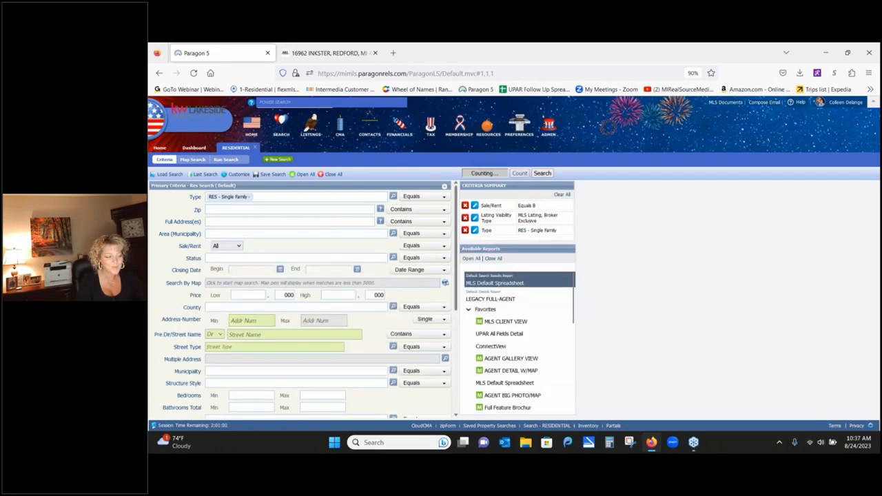
{"action": "left_click", "coordinate": [238, 246]}
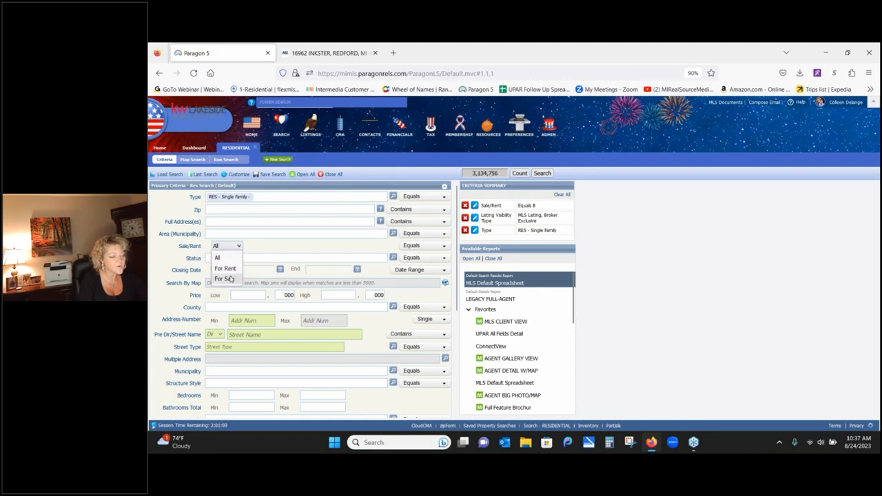
{"action": "left_click", "coordinate": [231, 279]}
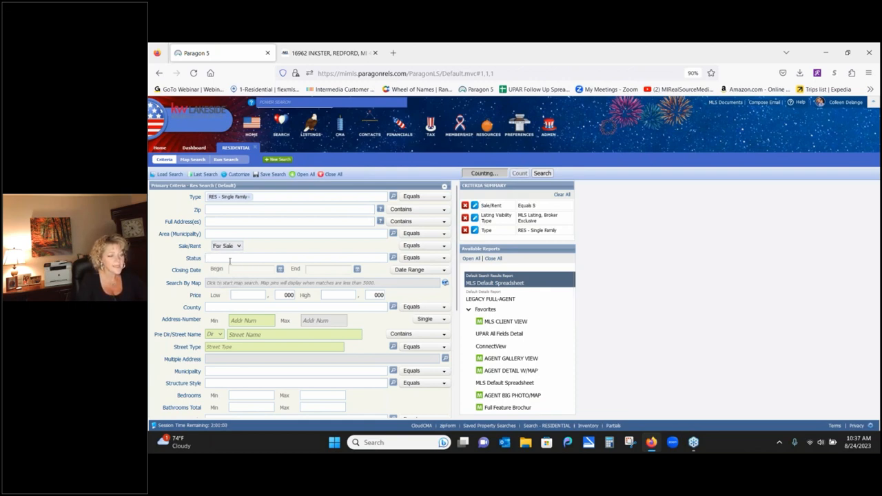
- Set Status to ALL ACTIVE and bring up the full Status value list
{"action": "left_click", "coordinate": [229, 259]}
{"action": "type", "text": "a"}
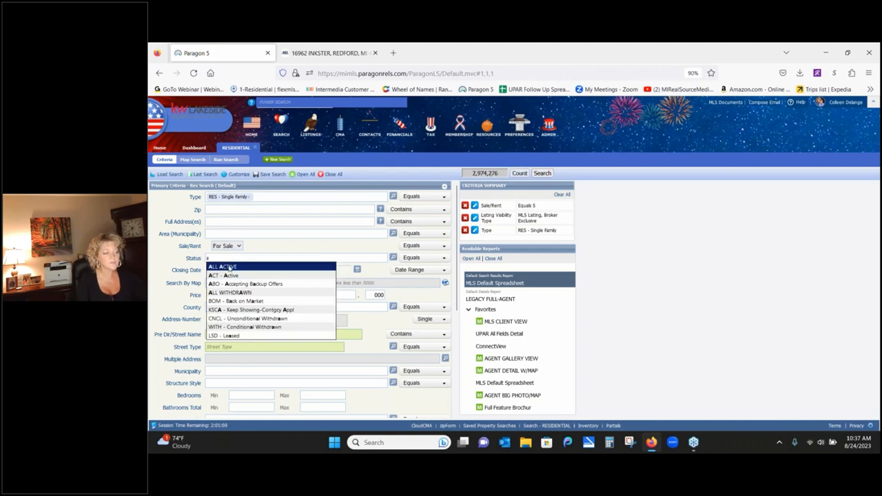
{"action": "left_click", "coordinate": [228, 268]}
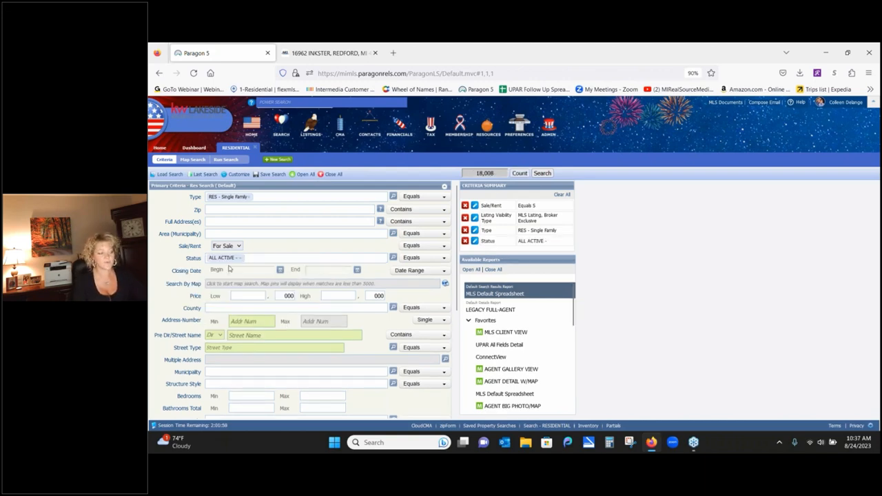
{"action": "left_click", "coordinate": [393, 258]}
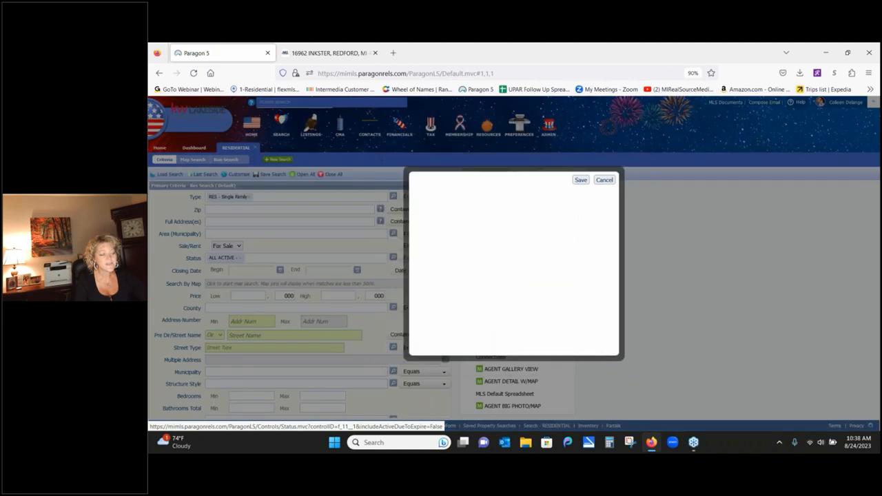
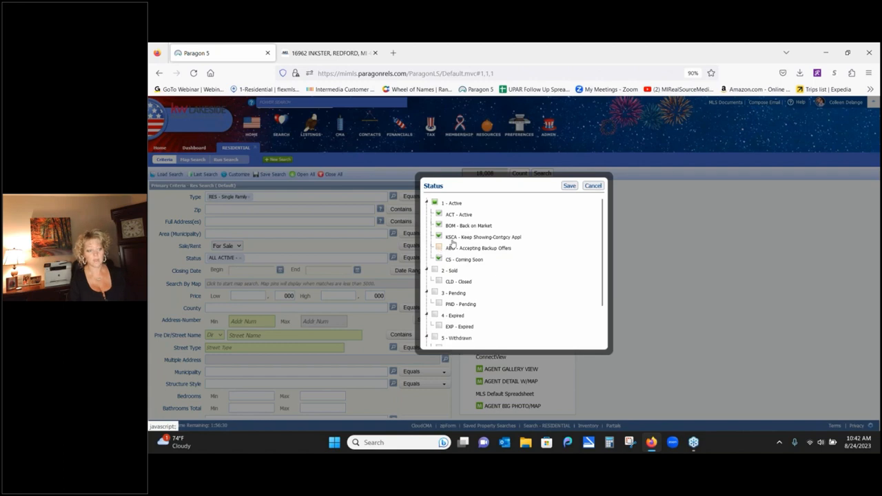
- Save the ACT, BOM, KSCA and CS status codes, matching 15,921 properties
{"action": "left_click", "coordinate": [568, 186]}
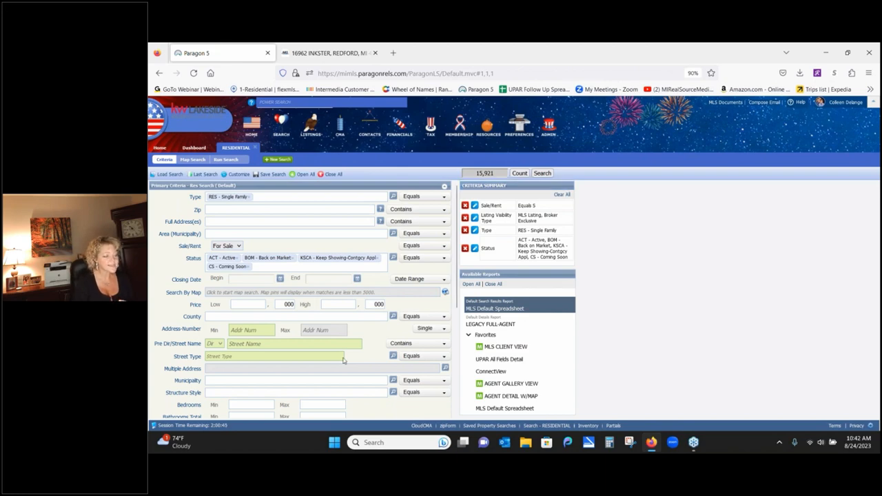
- Add the '1S - 1 Story' structure style, narrowing matches to 6,218
{"action": "left_click", "coordinate": [246, 392]}
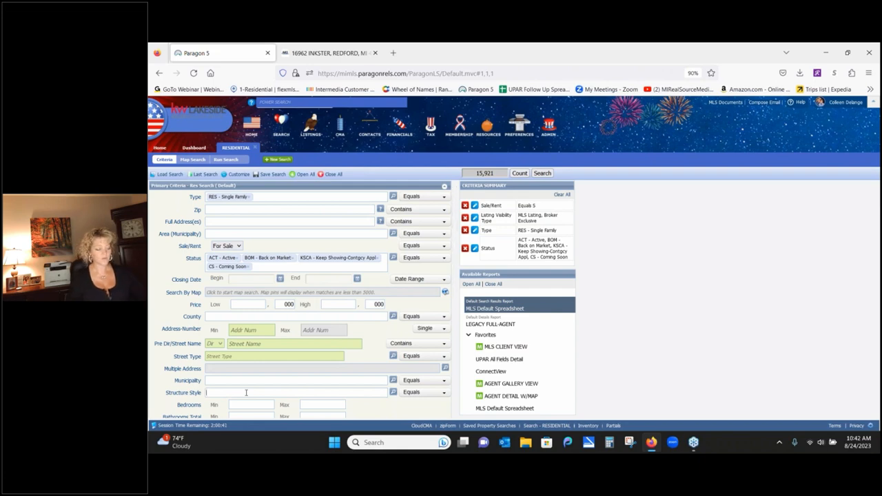
{"action": "type", "text": "1"}
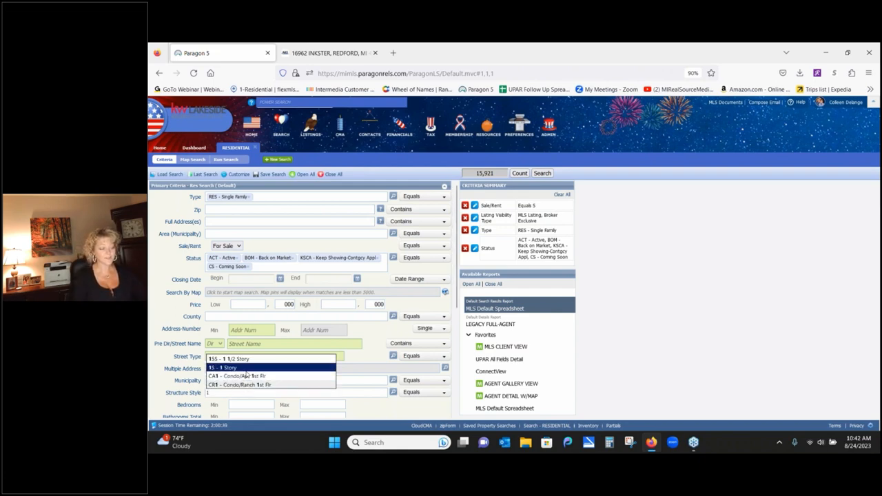
{"action": "left_click", "coordinate": [243, 369]}
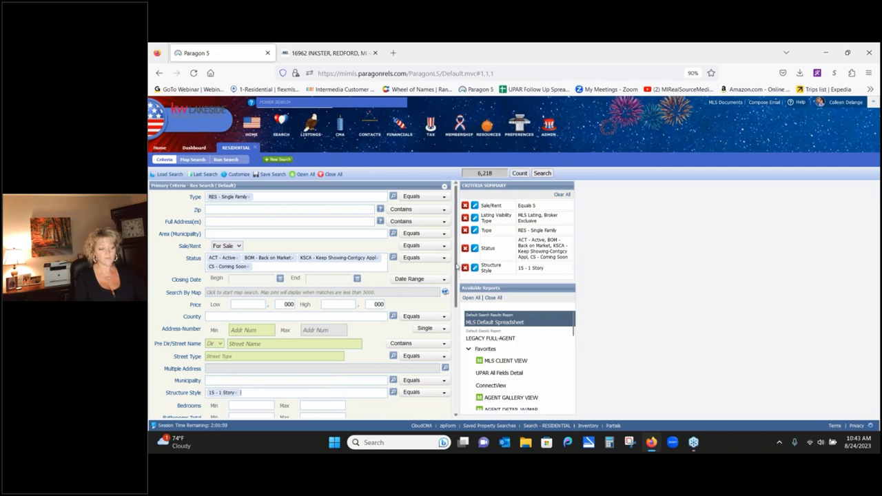
{"action": "scroll", "coordinate": [456, 276], "scroll_direction": "down", "scroll_amount": 1}
{"action": "left_click_drag", "start_coordinate": [456, 275], "coordinate": [460, 319]}
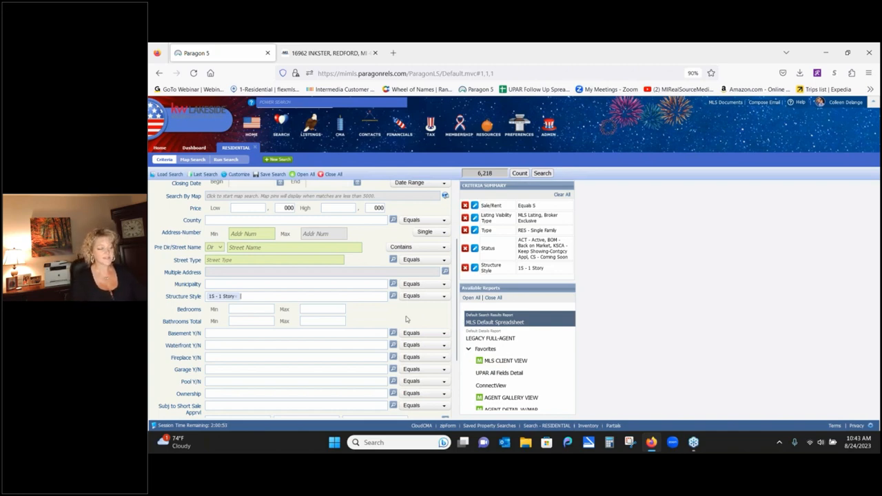
- Set Bedrooms to 3–4 and Bathrooms Total to 2–3
{"action": "left_click", "coordinate": [247, 308]}
{"action": "type", "text": "3"}
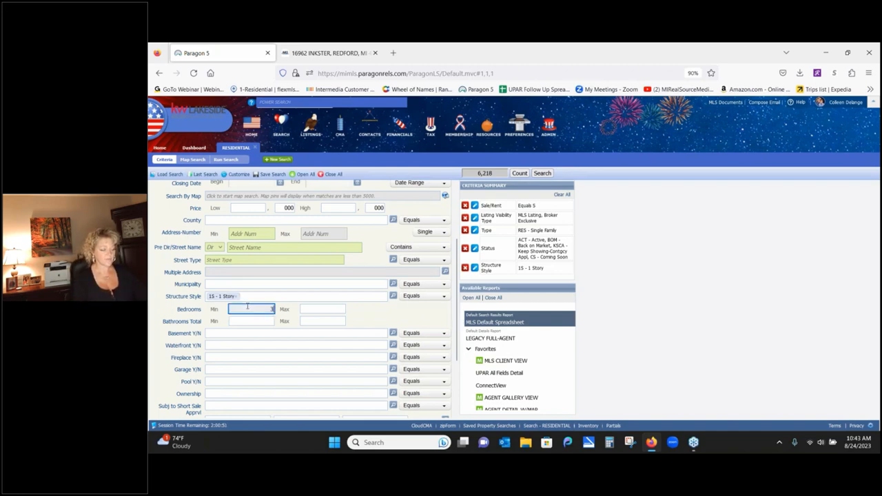
{"action": "left_click", "coordinate": [316, 309]}
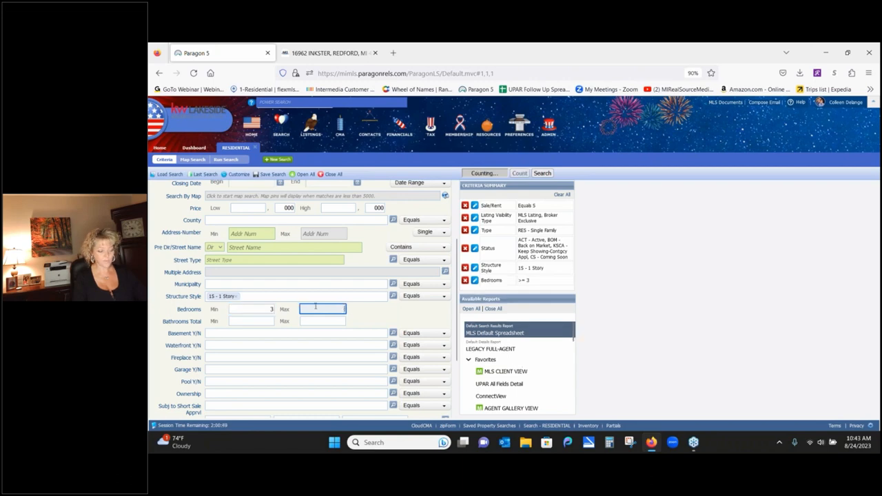
{"action": "type", "text": "4"}
{"action": "left_click", "coordinate": [263, 321]}
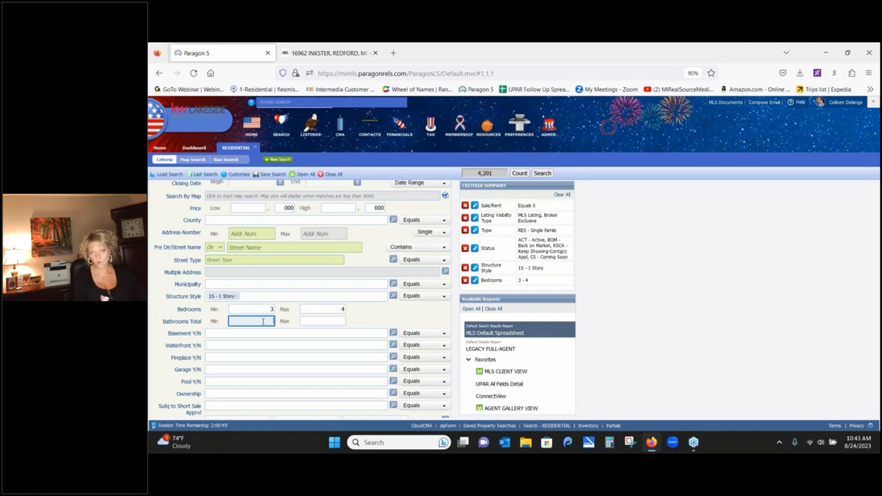
{"action": "left_click", "coordinate": [323, 321]}
{"action": "type", "text": "3"}
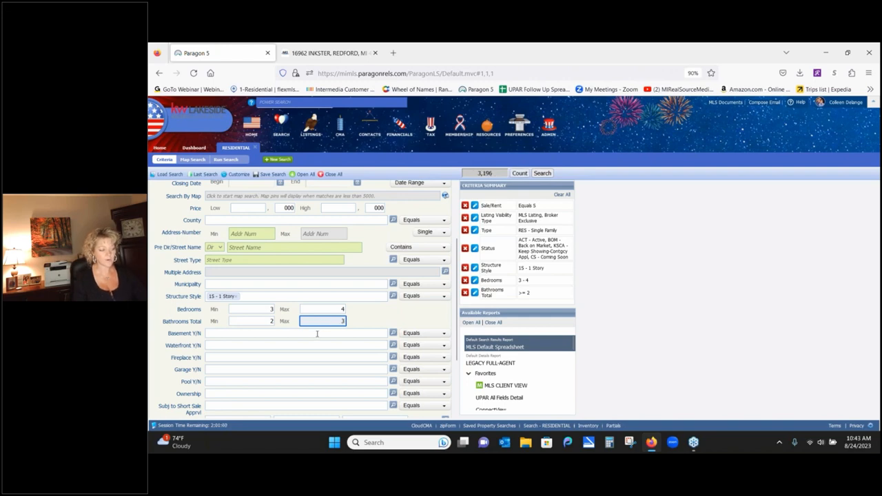
- Require a basement with 'Y - Yes', leaving 1,352 listings
{"action": "left_click", "coordinate": [316, 333]}
{"action": "type", "text": "y"}
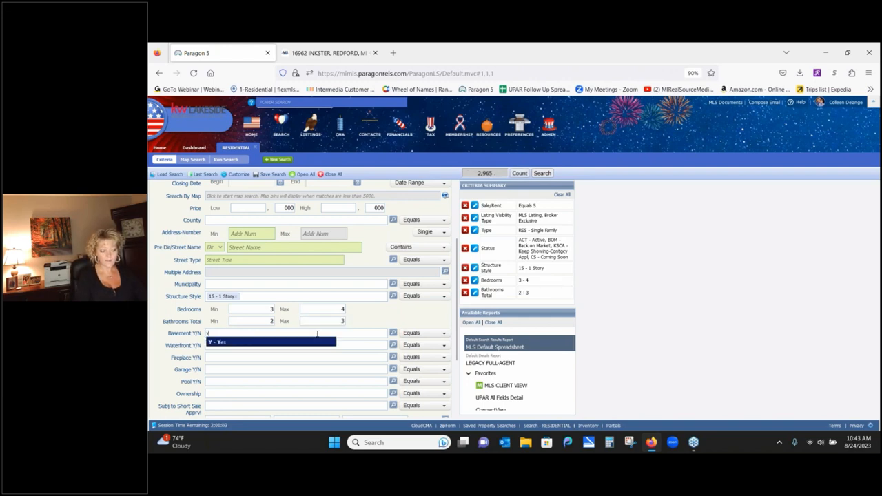
{"action": "left_click", "coordinate": [307, 343]}
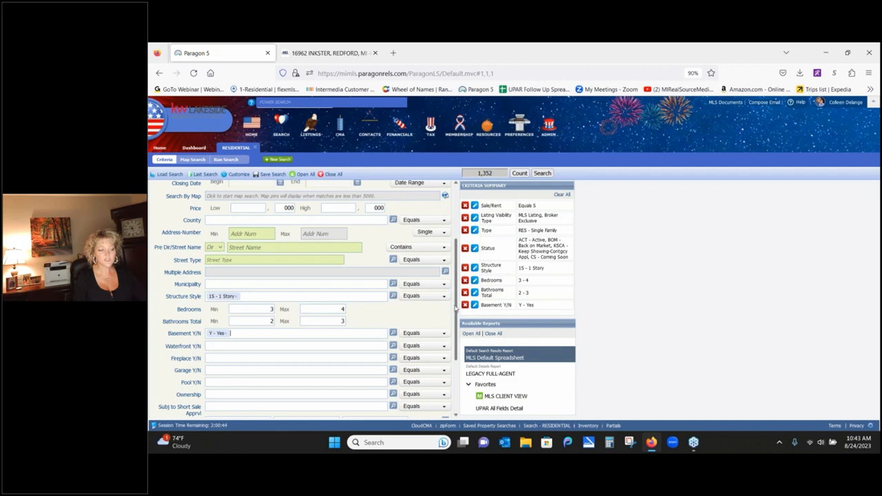
- Require a garage ('Y - Yes') and Above Grade SqFt Min 1000, leaving 1,178 matches
{"action": "left_click_drag", "start_coordinate": [455, 309], "coordinate": [457, 352]}
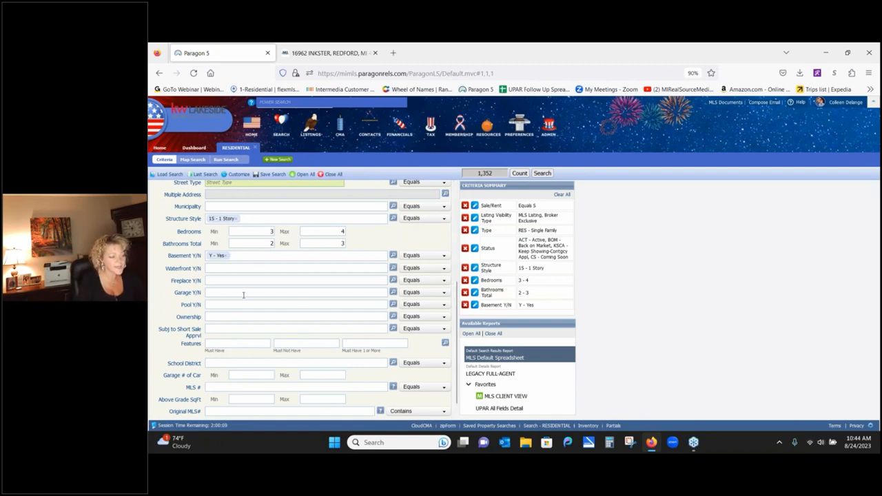
{"action": "type", "text": "y"}
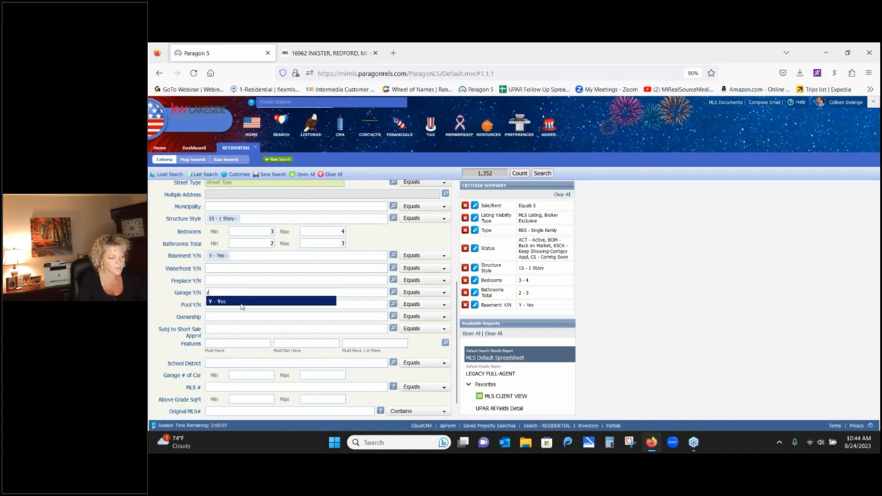
{"action": "left_click", "coordinate": [243, 303]}
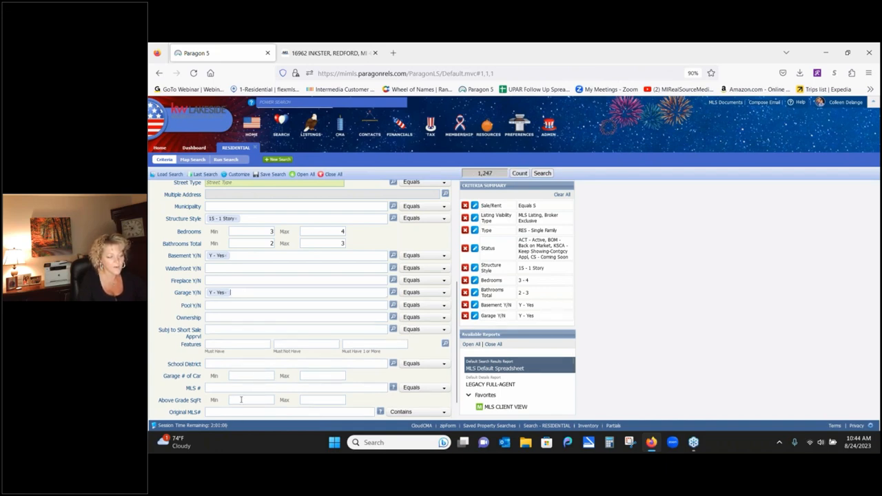
{"action": "left_click", "coordinate": [241, 400]}
{"action": "type", "text": "100"}
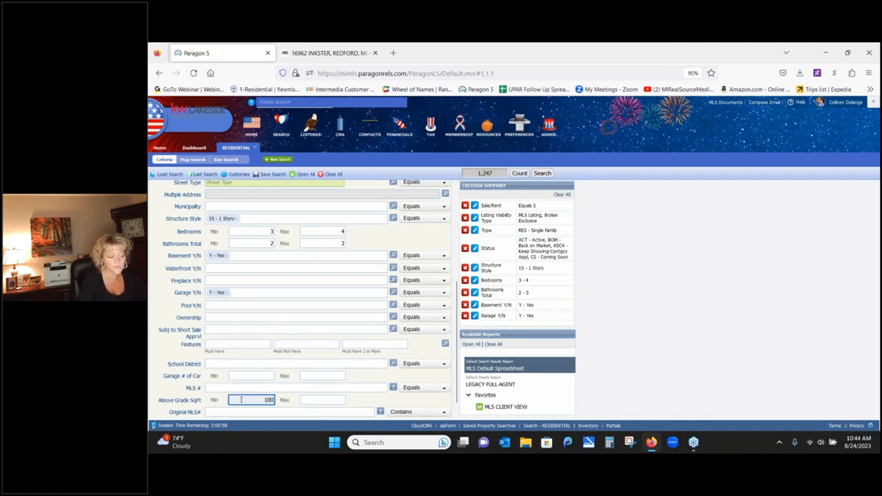
{"action": "type", "text": "0"}
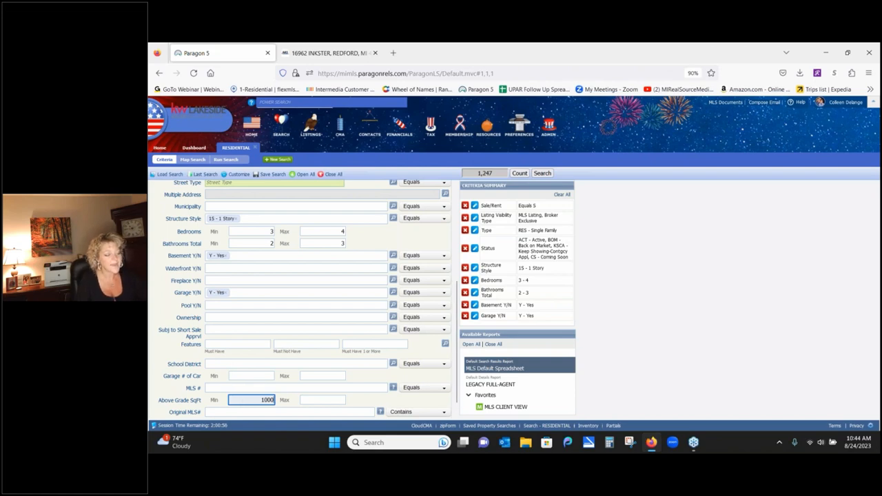
{"action": "left_click", "coordinate": [210, 343]}
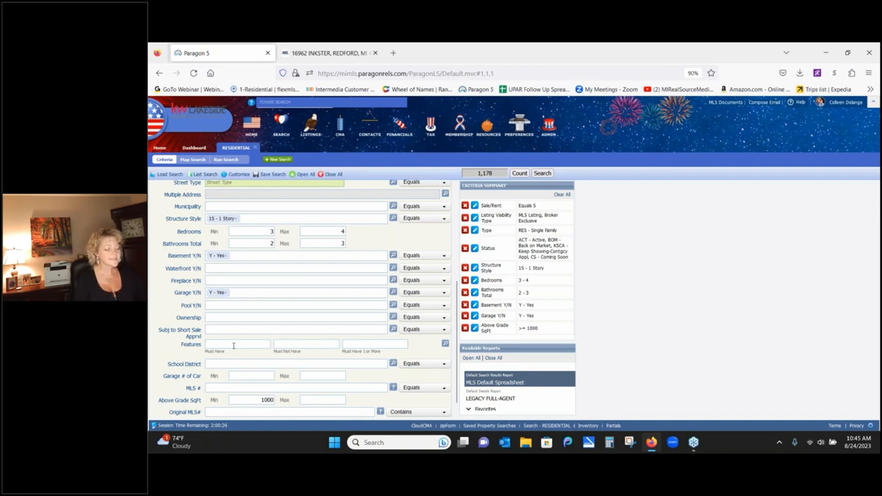
{"action": "type", "text": "fini"}
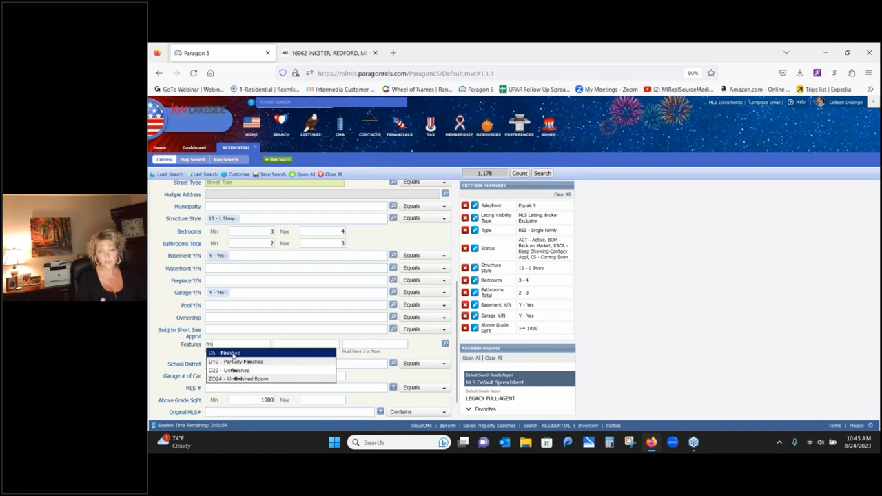
{"action": "left_click", "coordinate": [233, 353]}
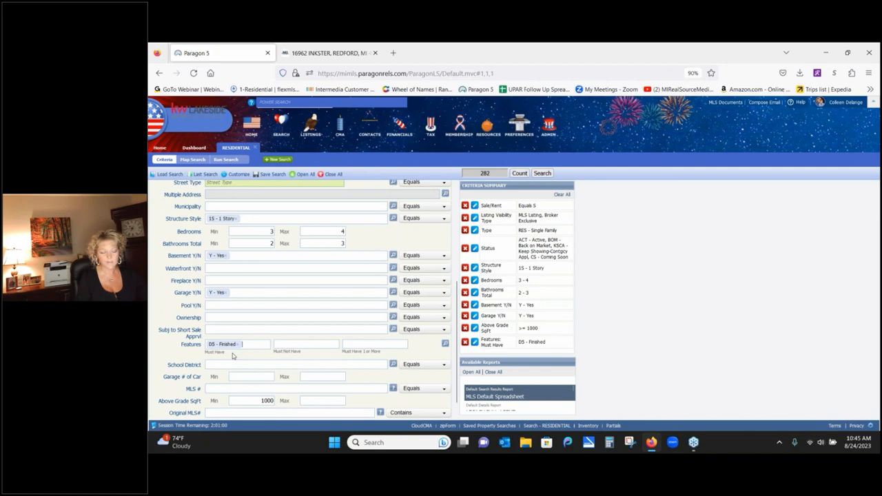
{"action": "left_click", "coordinate": [237, 345]}
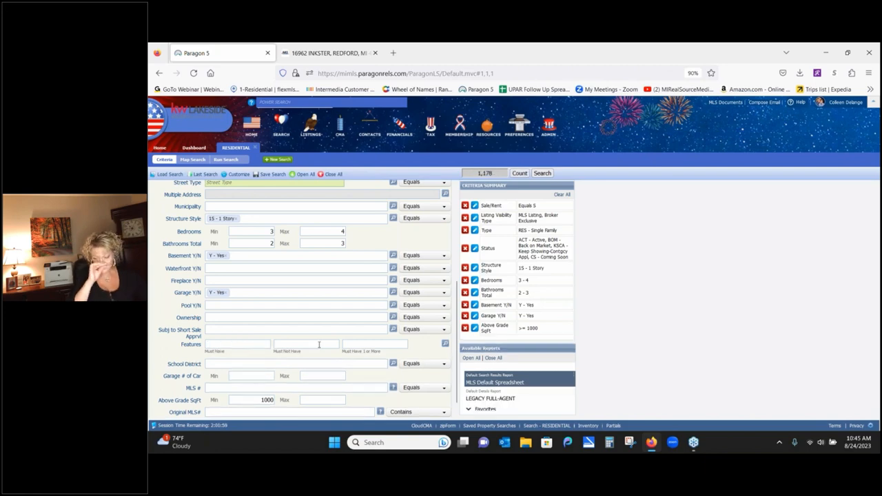
{"action": "left_click", "coordinate": [319, 344]}
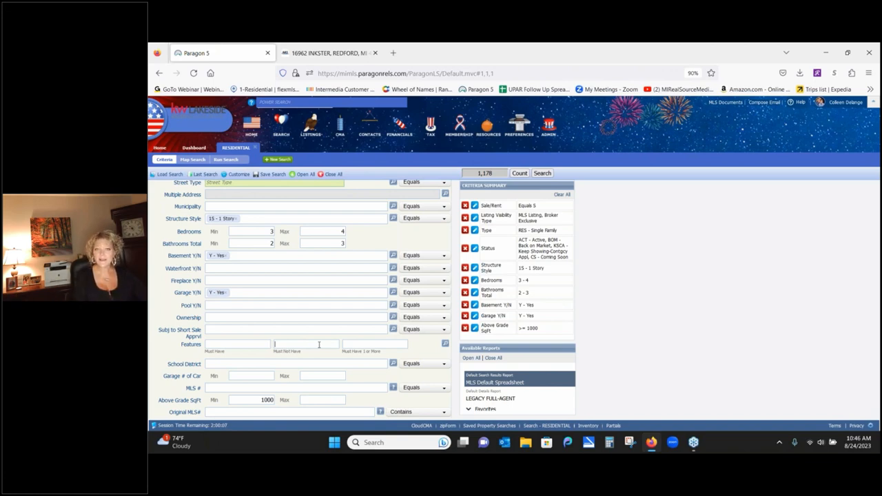
- Clear the 'sep' entry from Must Not Have and bring up the Features lookup
{"action": "type", "text": "sep"}
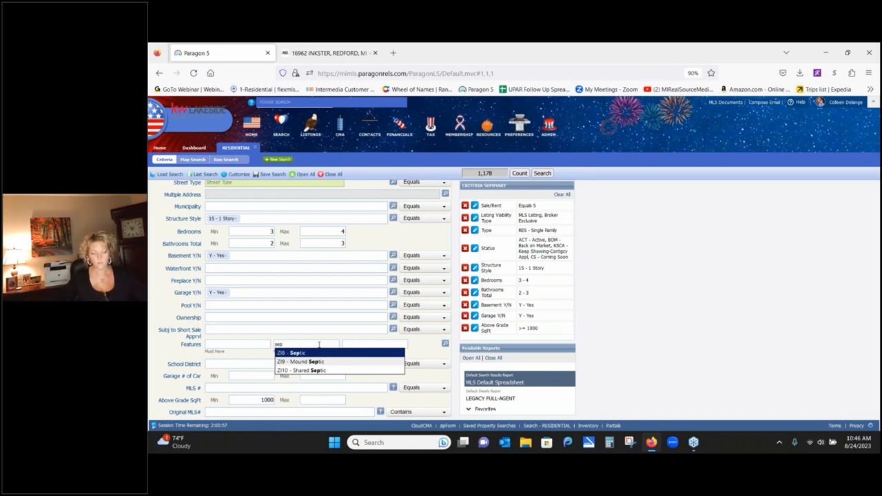
{"action": "left_click", "coordinate": [427, 352]}
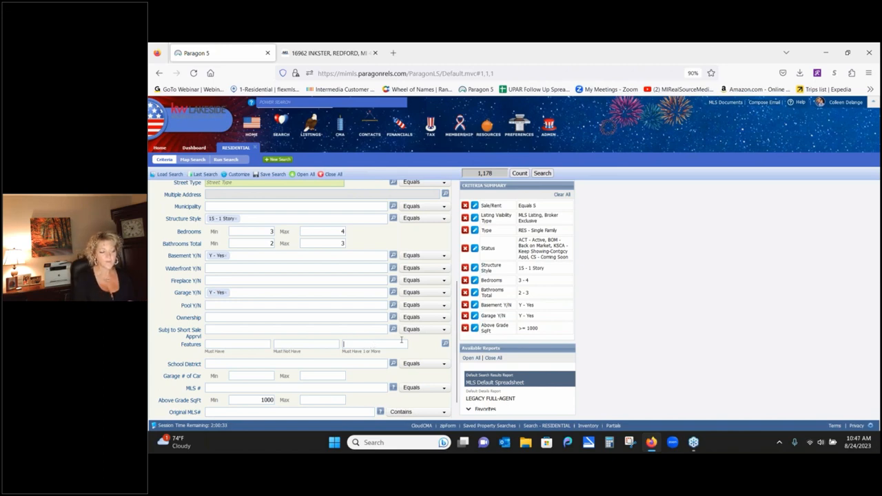
{"action": "left_click", "coordinate": [444, 343]}
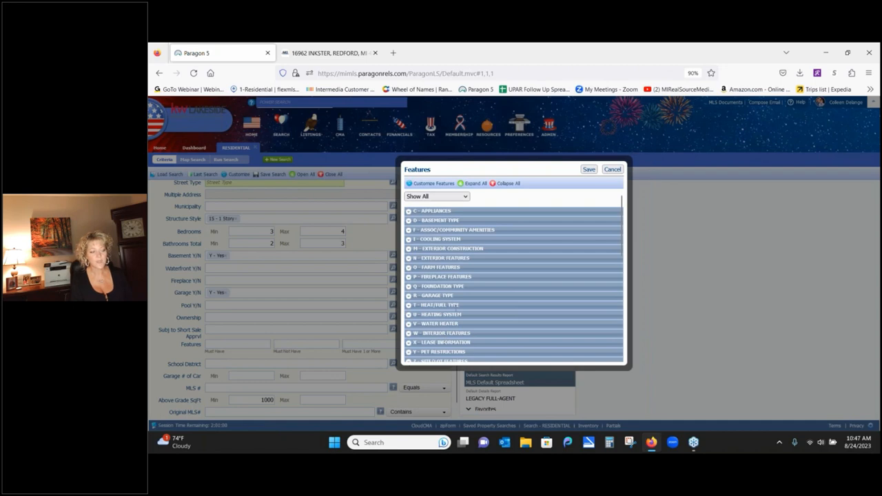
- Expand Basement Type, tick then clear the finished basement option, and collapse it
{"action": "left_click", "coordinate": [409, 221]}
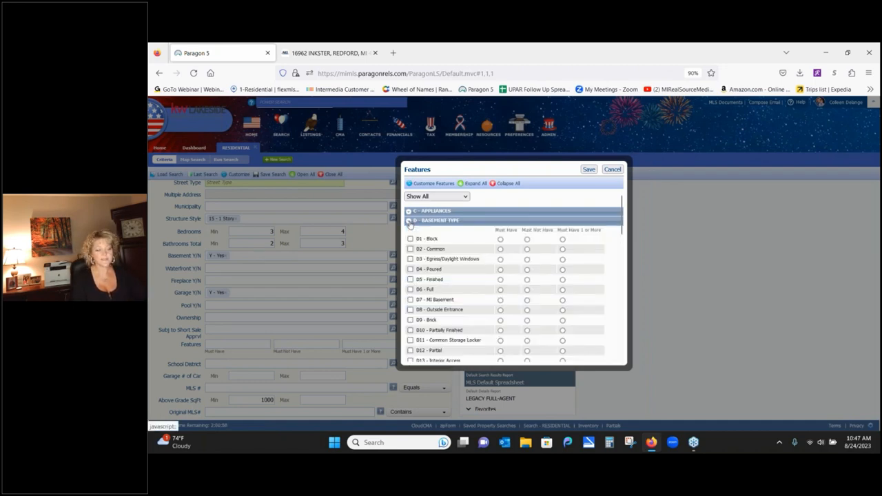
{"action": "left_click", "coordinate": [500, 279]}
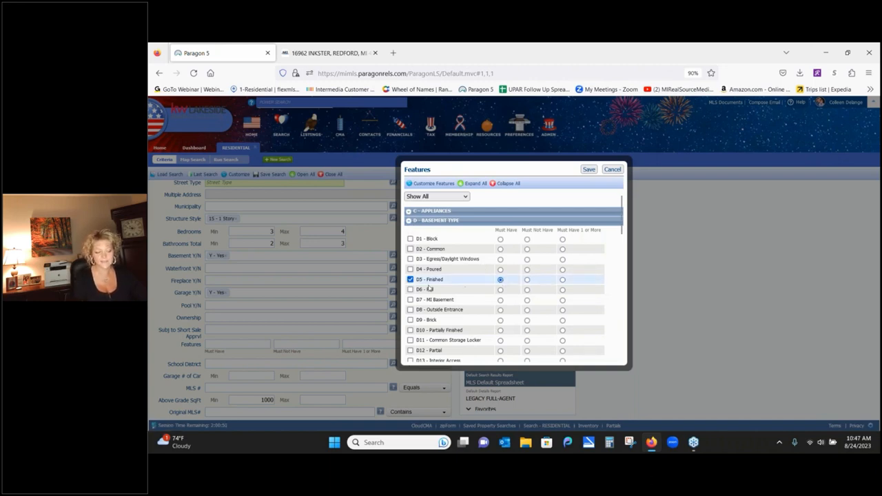
{"action": "left_click", "coordinate": [410, 279]}
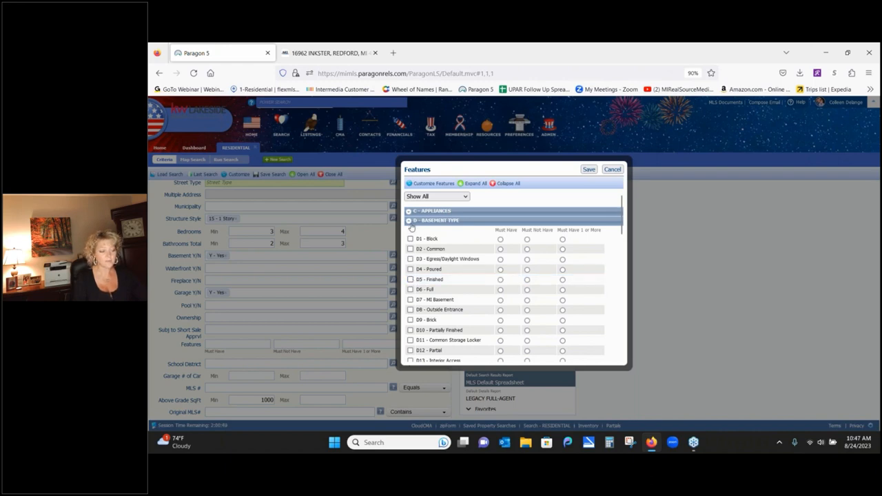
{"action": "left_click", "coordinate": [409, 220]}
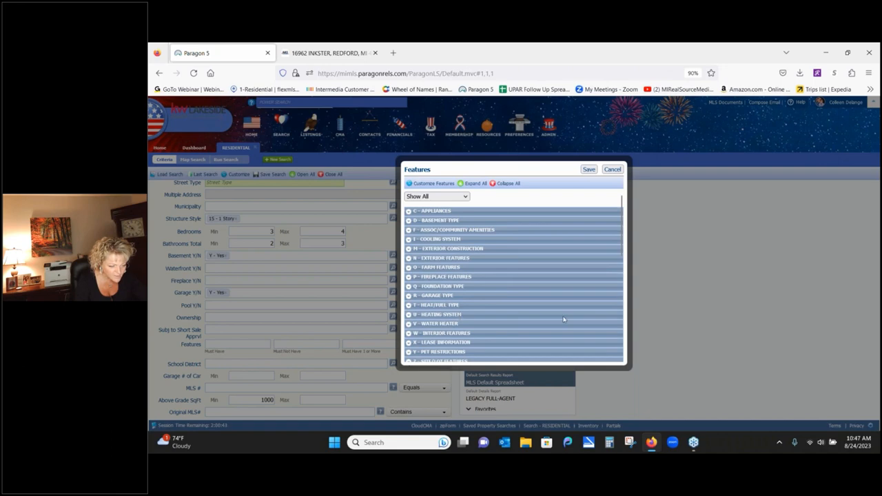
- Collapse R - Garage Type and expand the ZU - Water Features category
{"action": "left_click", "coordinate": [409, 296]}
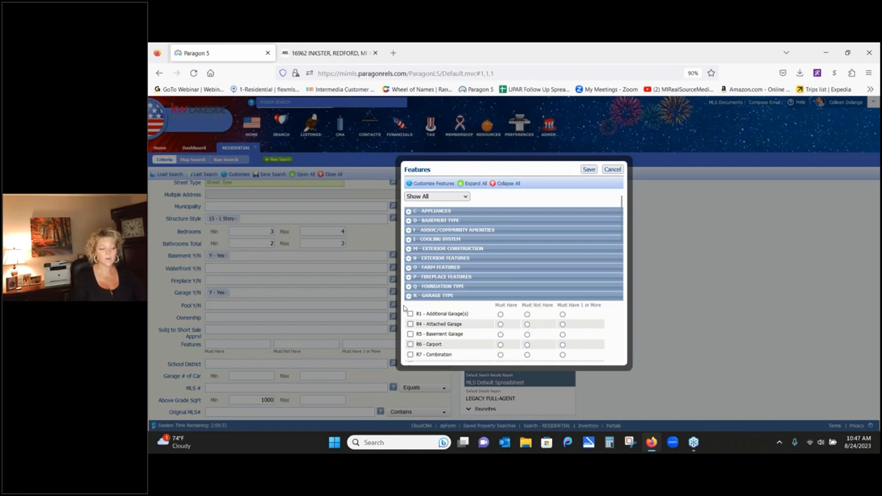
{"action": "left_click", "coordinate": [408, 297]}
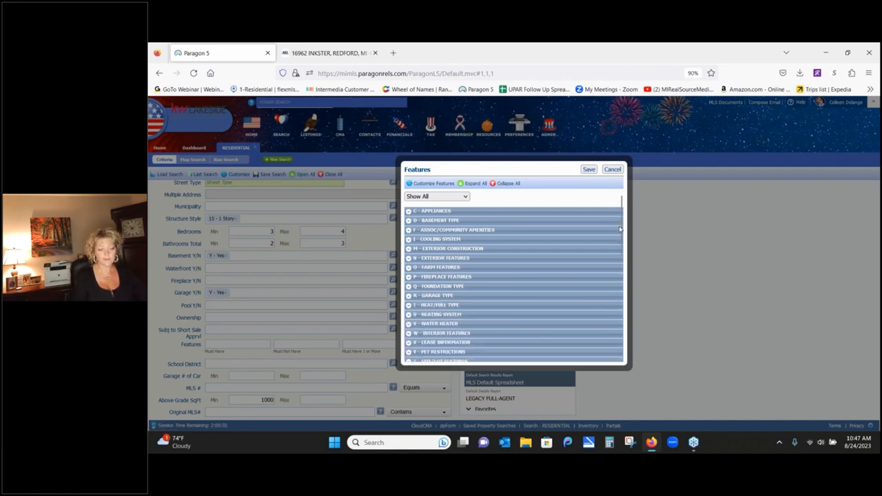
{"action": "left_click_drag", "start_coordinate": [621, 233], "coordinate": [627, 335]}
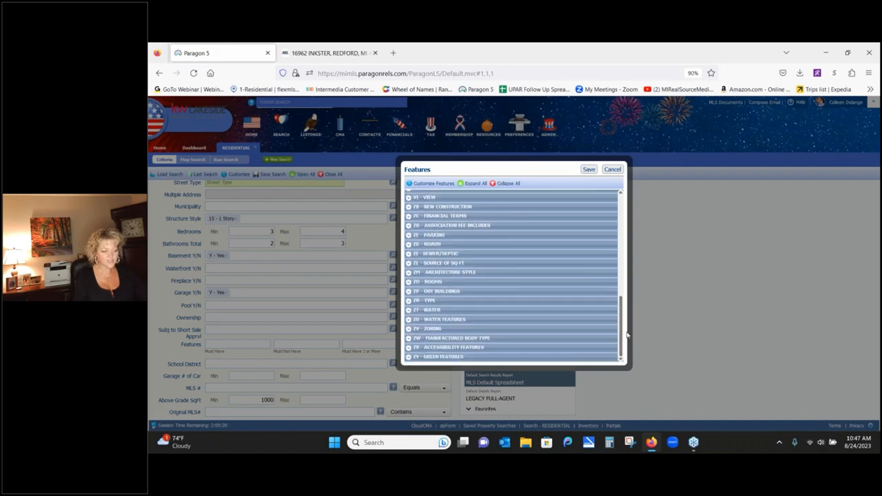
{"action": "left_click", "coordinate": [407, 319]}
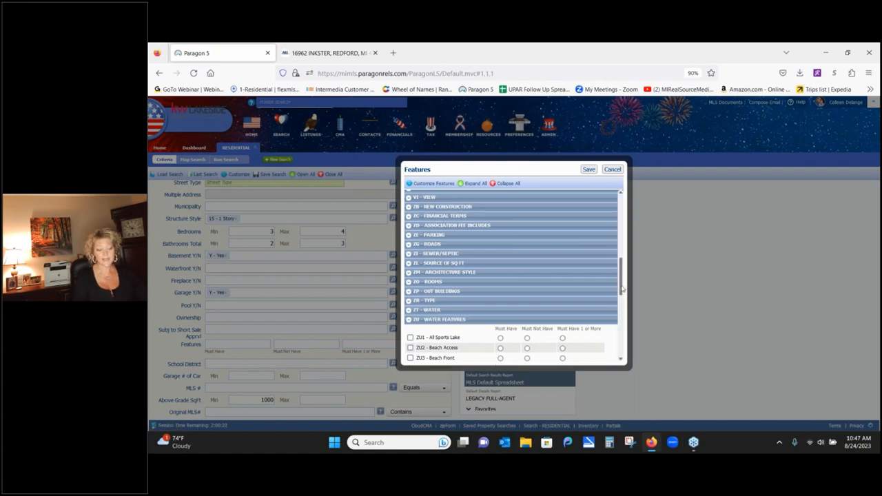
- Mark Canal Frontage, Lake Frontage and Lake/River Access as Must Have 1 or More
{"action": "scroll", "coordinate": [623, 284], "scroll_direction": "down", "scroll_amount": 3}
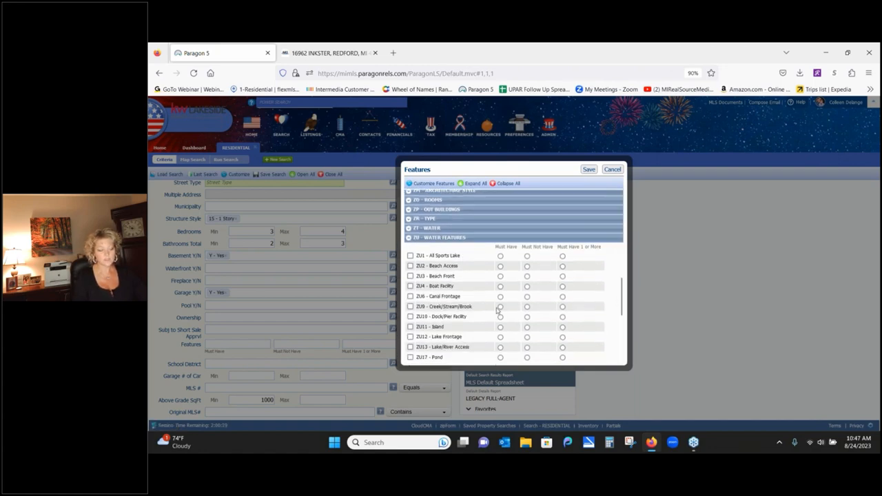
{"action": "left_click", "coordinate": [562, 297]}
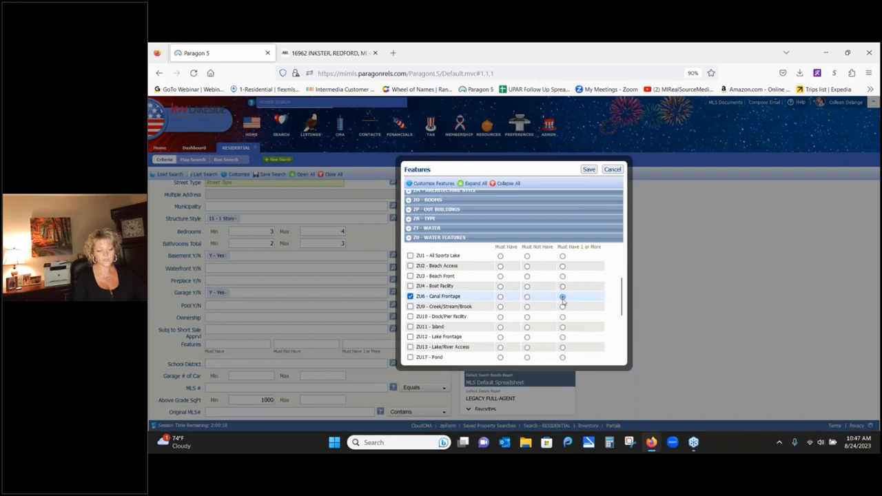
{"action": "right_click", "coordinate": [562, 339]}
{"action": "left_click", "coordinate": [562, 345]}
{"action": "left_click", "coordinate": [562, 338]}
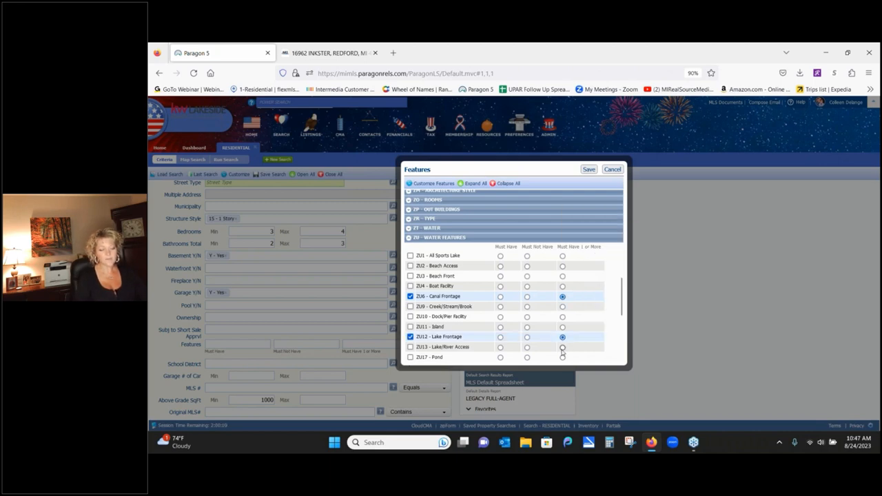
{"action": "left_click", "coordinate": [562, 348]}
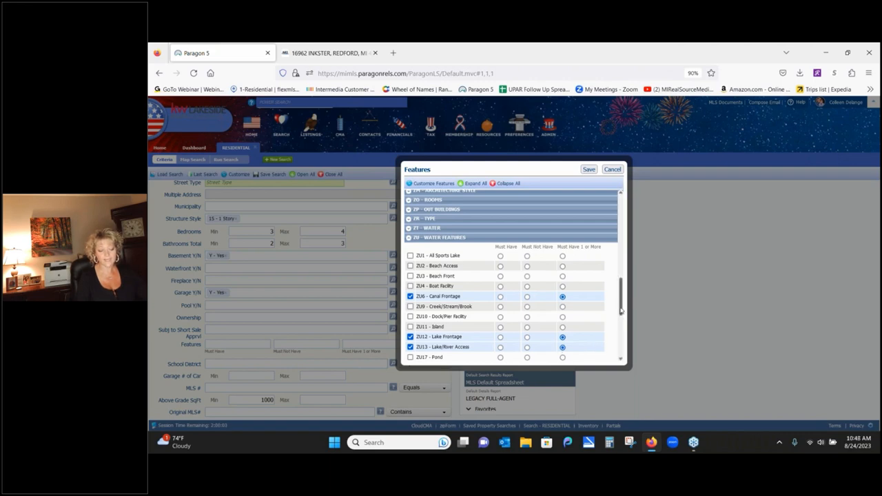
- Mark River Frontage and Sea Wall as Must Have 1 or More, then close the Features picker
{"action": "scroll", "coordinate": [620, 311], "scroll_direction": "down", "scroll_amount": 3}
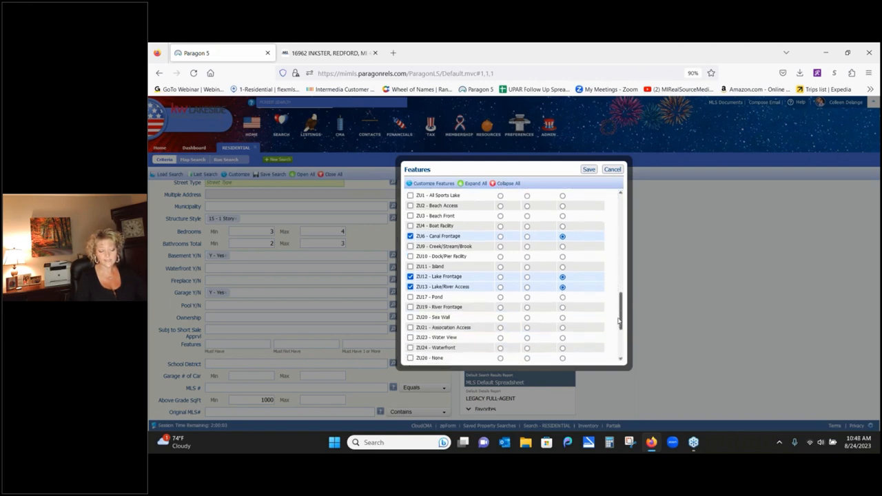
{"action": "left_click", "coordinate": [563, 306]}
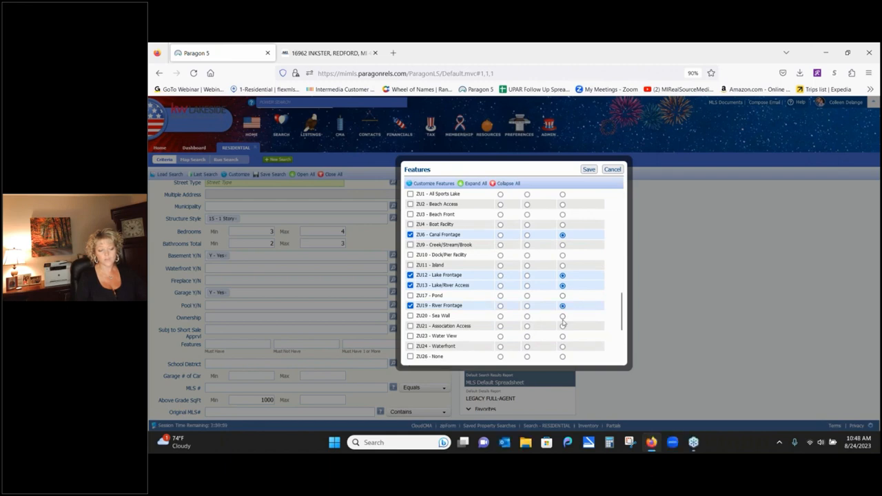
{"action": "left_click", "coordinate": [562, 316]}
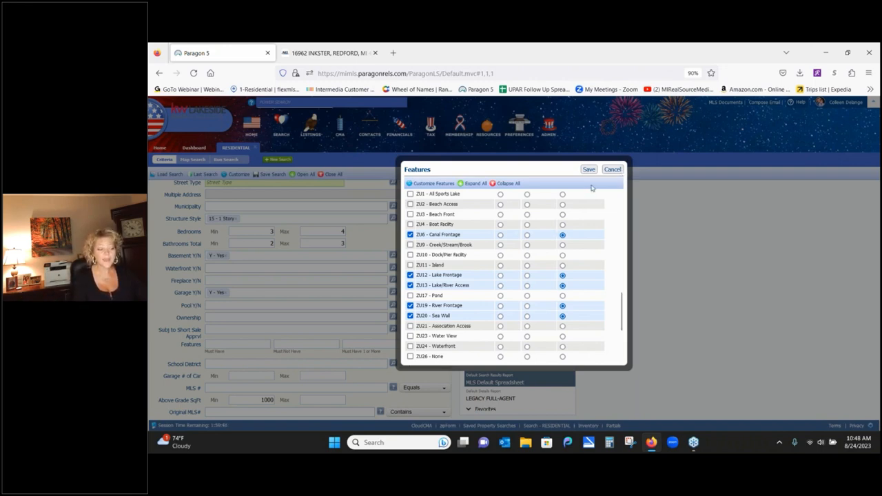
{"action": "left_click", "coordinate": [611, 169]}
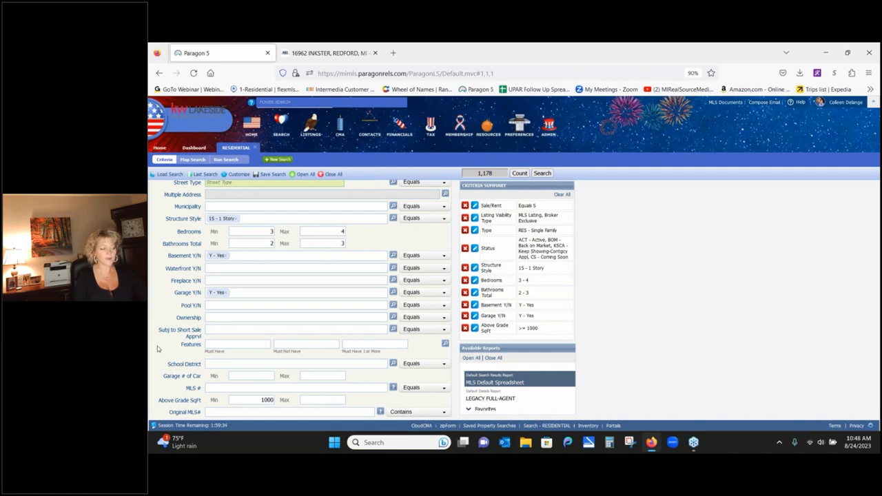
{"action": "scroll", "coordinate": [149, 316], "scroll_direction": "down", "scroll_amount": 1}
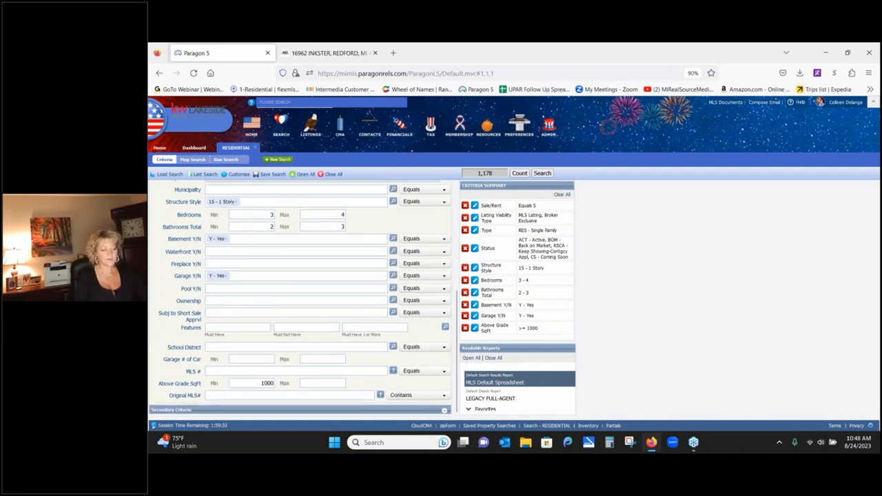
{"action": "left_click", "coordinate": [444, 328]}
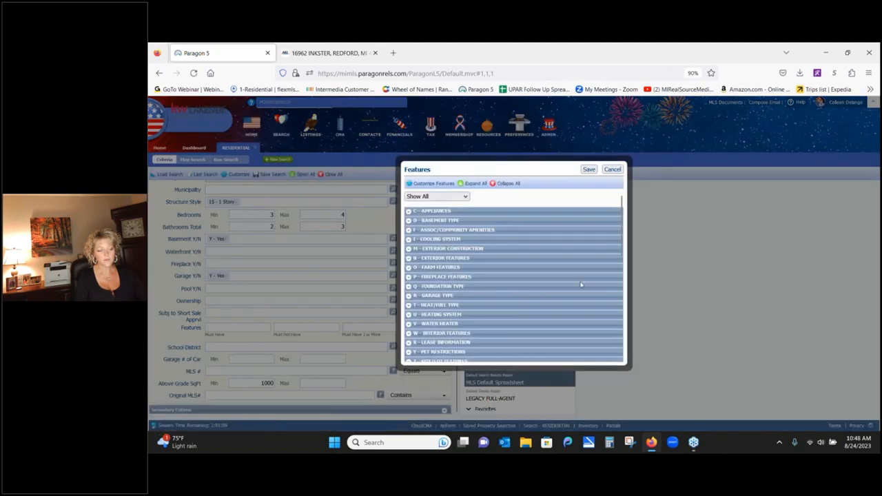
{"action": "left_click", "coordinate": [625, 288]}
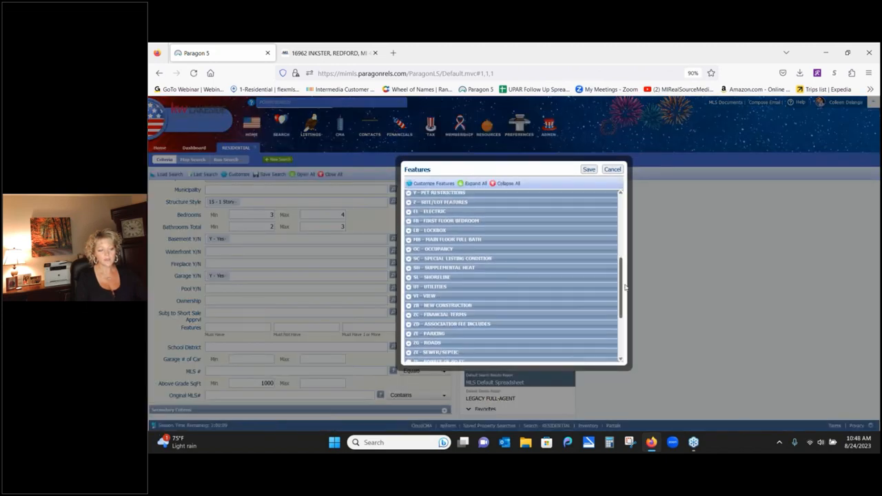
{"action": "left_click_drag", "start_coordinate": [625, 288], "coordinate": [634, 320]}
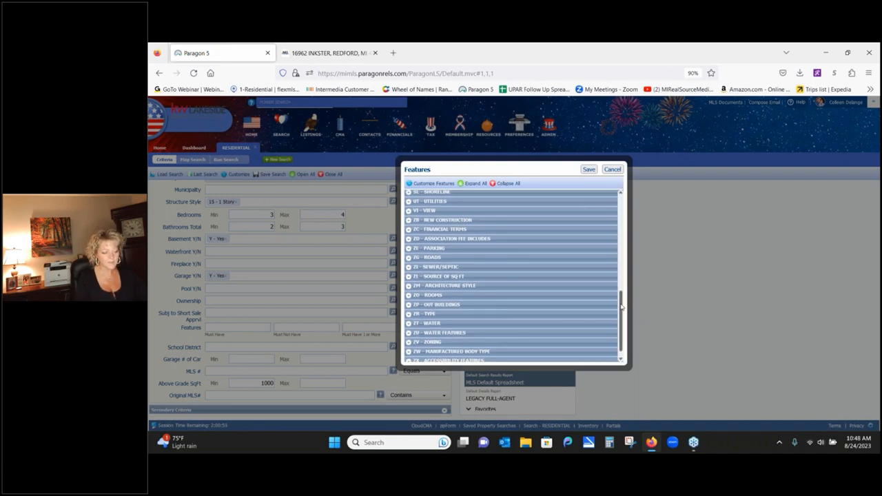
{"action": "mouse_move", "coordinate": [622, 309]}
{"action": "left_mouse_down"}
{"action": "mouse_move", "coordinate": [619, 332]}
{"action": "mouse_move", "coordinate": [620, 308]}
{"action": "left_mouse_up"}
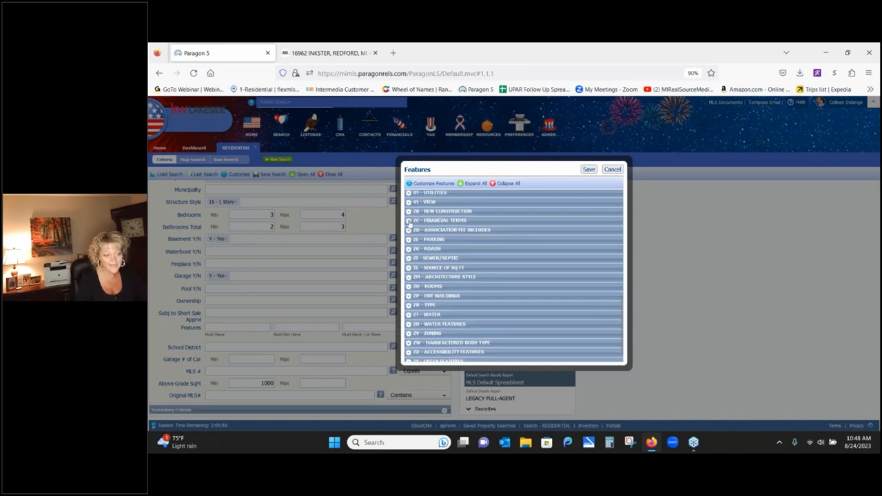
{"action": "left_click", "coordinate": [409, 221]}
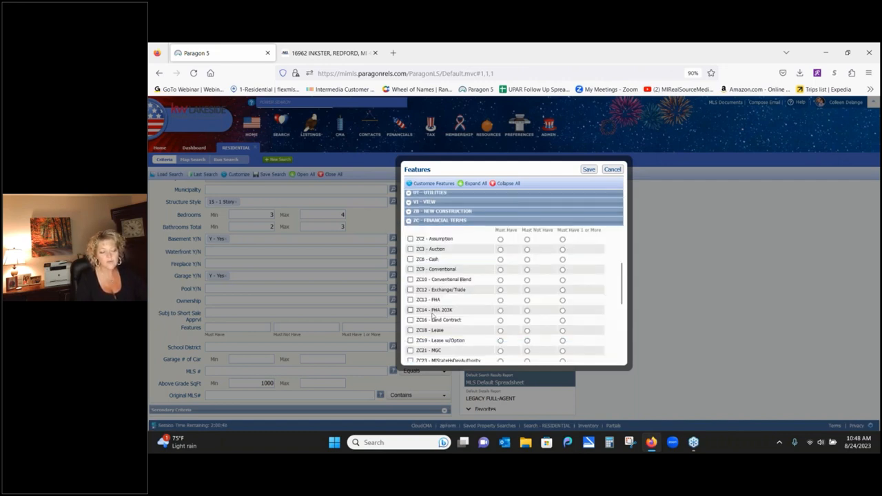
{"action": "left_click", "coordinate": [500, 320]}
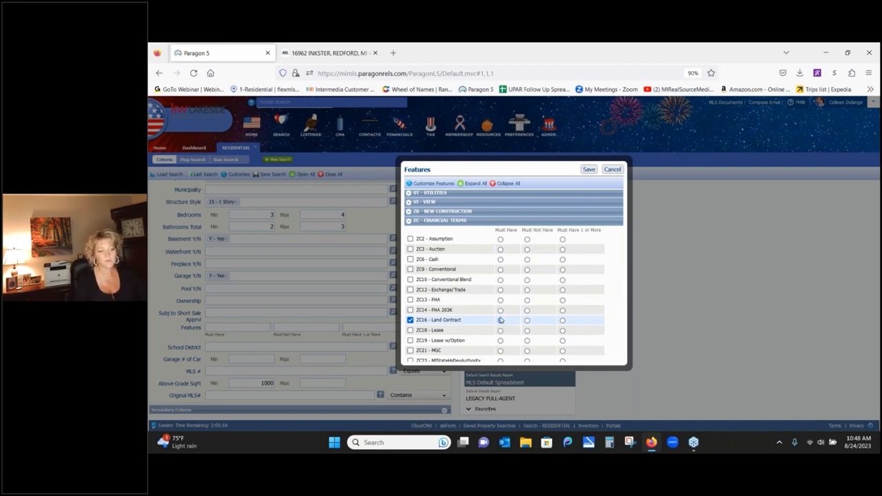
{"action": "left_click", "coordinate": [612, 169]}
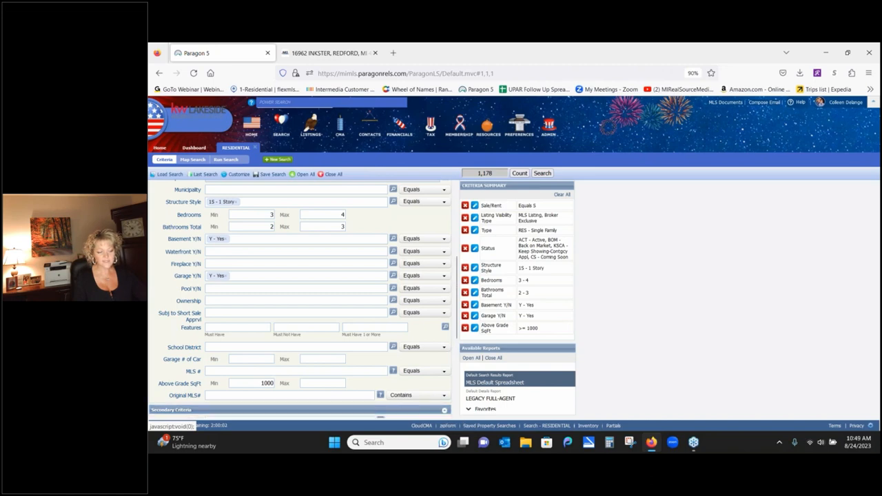
- Scroll to Secondary Criteria and back to the top, then show the Customize options
{"action": "left_click_drag", "start_coordinate": [455, 335], "coordinate": [468, 397]}
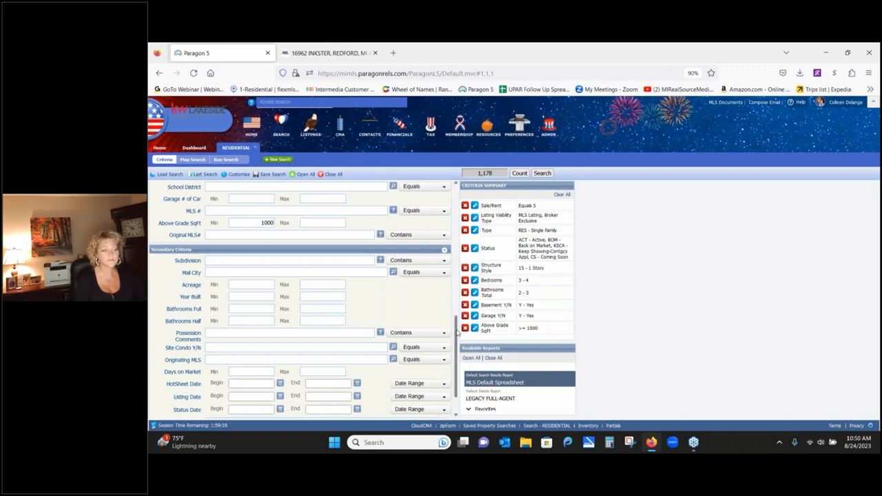
{"action": "left_click_drag", "start_coordinate": [456, 333], "coordinate": [454, 197]}
{"action": "left_click", "coordinate": [239, 175]}
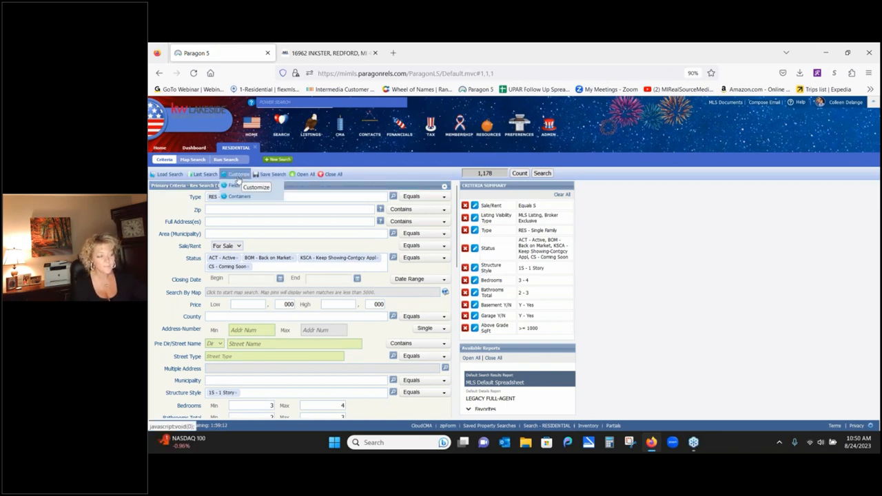
- Remove Acreage from the Secondary Criteria fields
{"action": "left_click", "coordinate": [235, 186]}
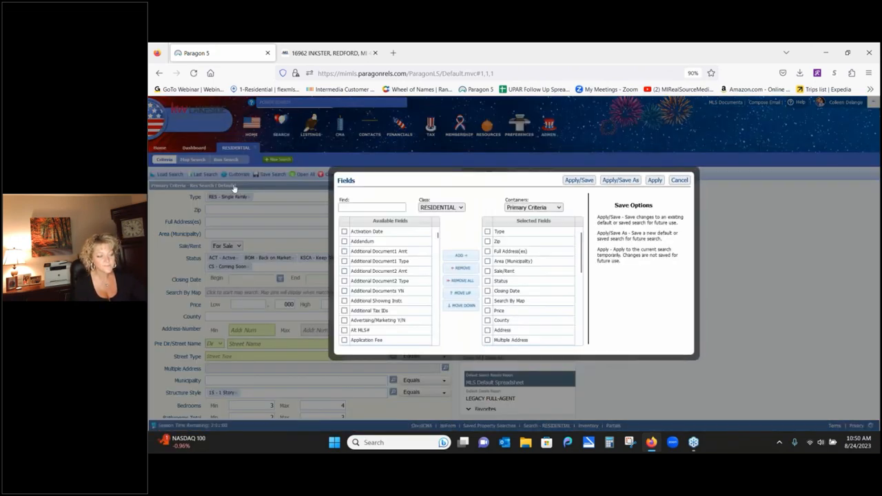
{"action": "left_click", "coordinate": [561, 274]}
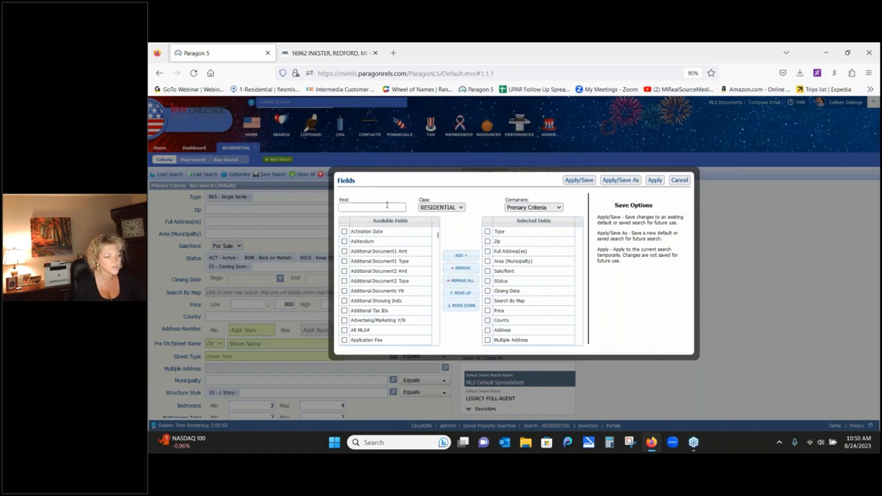
{"action": "left_click", "coordinate": [549, 208]}
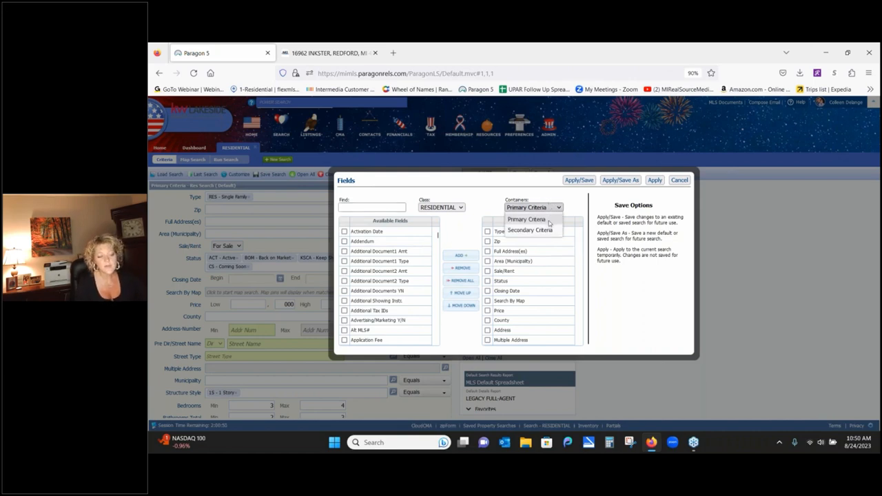
{"action": "left_click", "coordinate": [549, 230]}
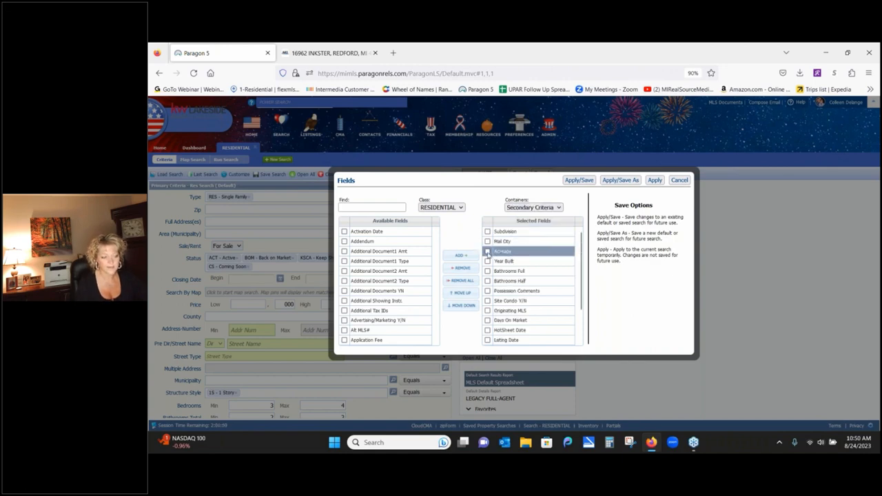
{"action": "left_click", "coordinate": [487, 250]}
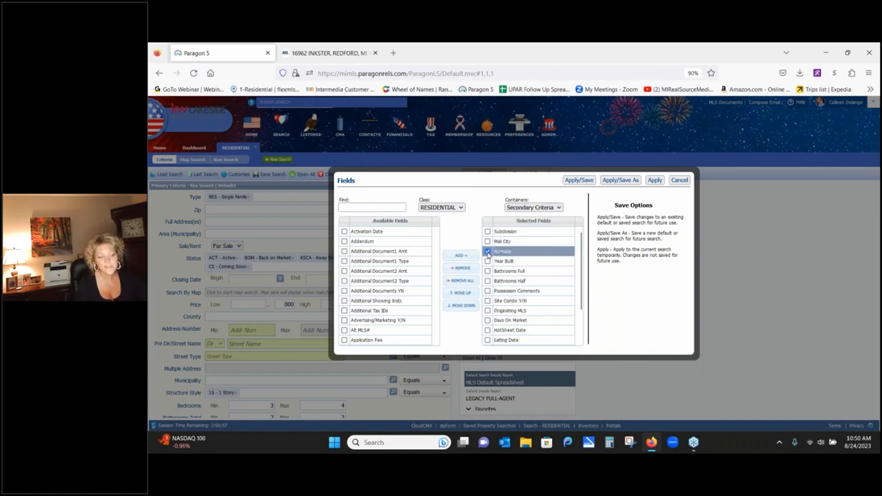
{"action": "left_click", "coordinate": [462, 268]}
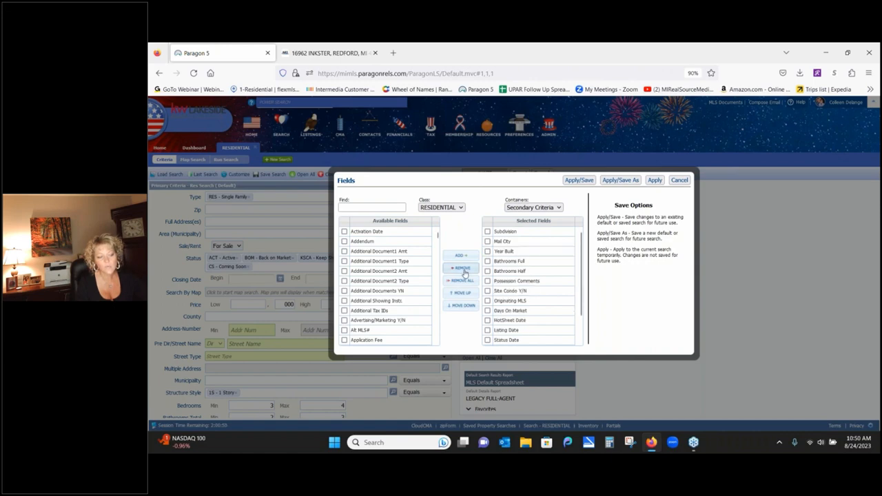
- Add Acreage to the Primary Criteria fields via an 'acr' search and apply the change
{"action": "left_click", "coordinate": [558, 208]}
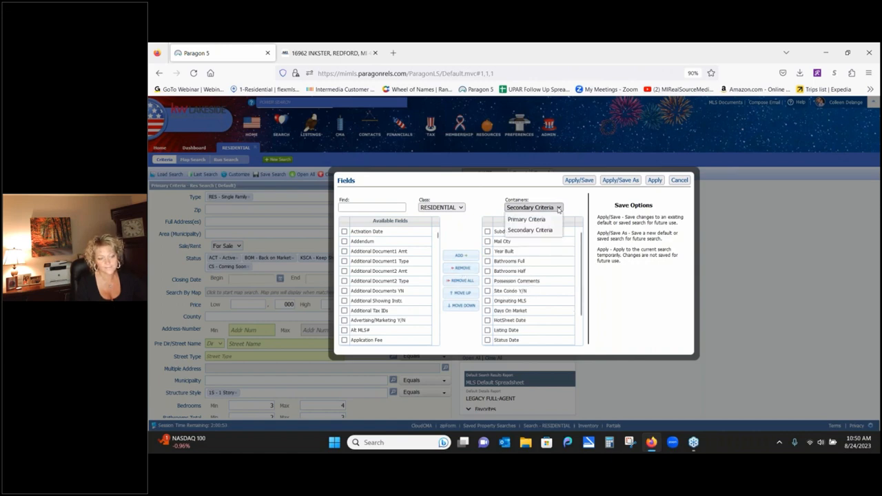
{"action": "left_click", "coordinate": [547, 219]}
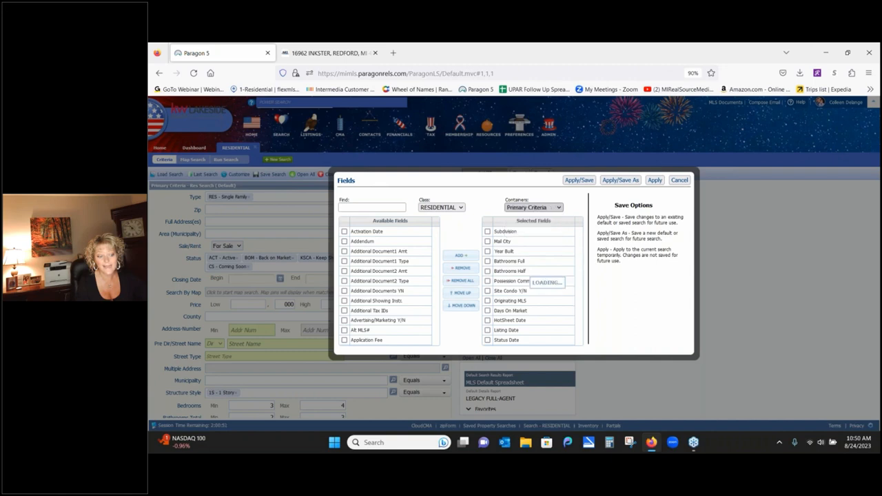
{"action": "left_click", "coordinate": [390, 206]}
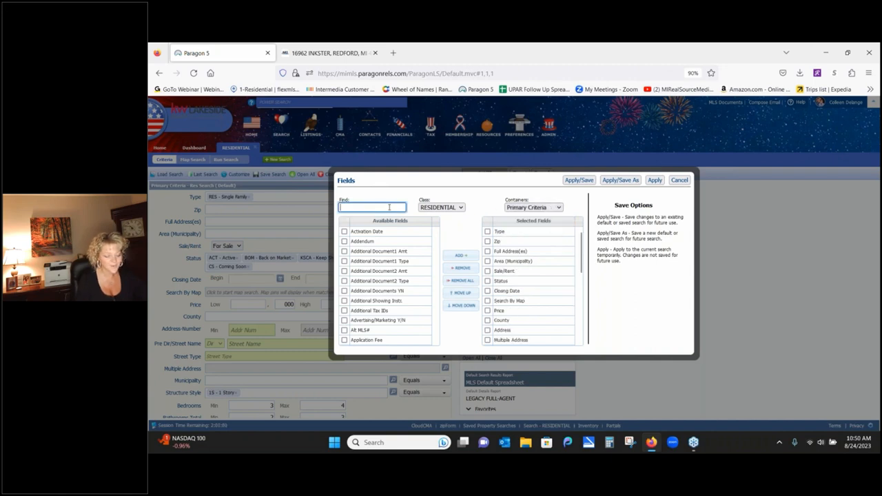
{"action": "type", "text": "acr"}
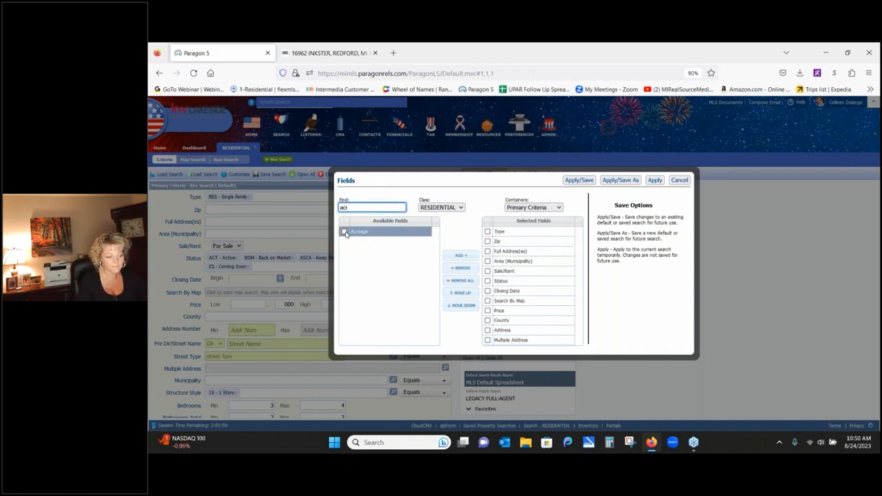
{"action": "left_click", "coordinate": [344, 232]}
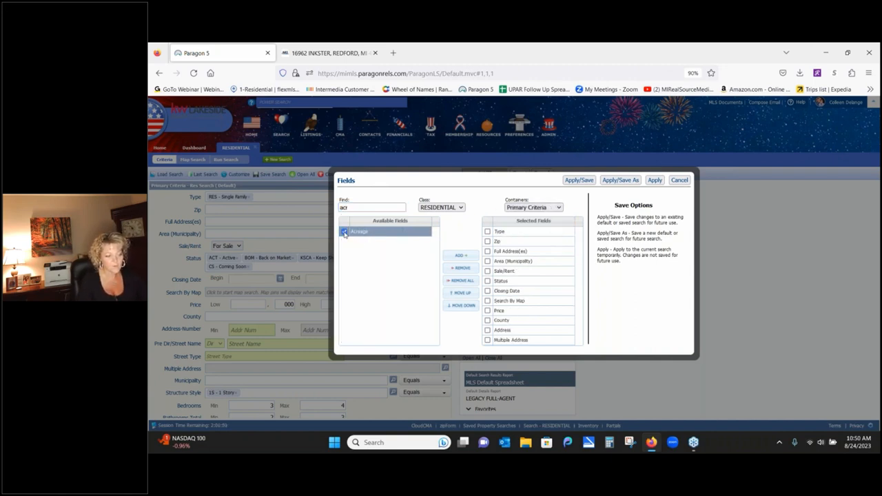
{"action": "left_click", "coordinate": [459, 257]}
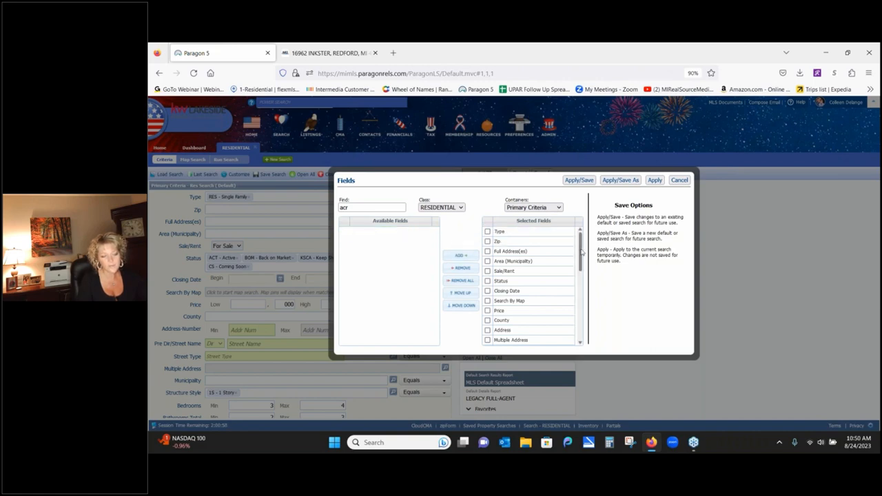
{"action": "left_click_drag", "start_coordinate": [580, 262], "coordinate": [558, 263]}
{"action": "left_click", "coordinate": [544, 345]}
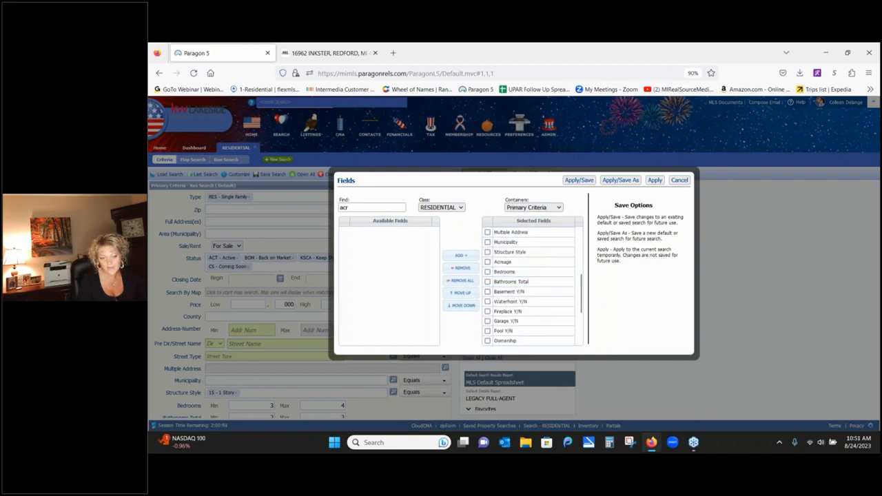
{"action": "left_click", "coordinate": [655, 179]}
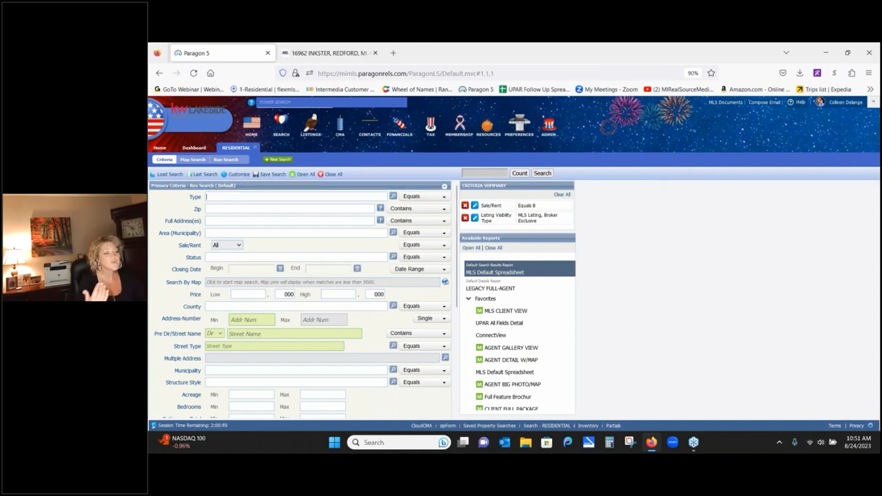
- Reload the most recent saved search from the Last Search list
{"action": "left_click", "coordinate": [202, 174]}
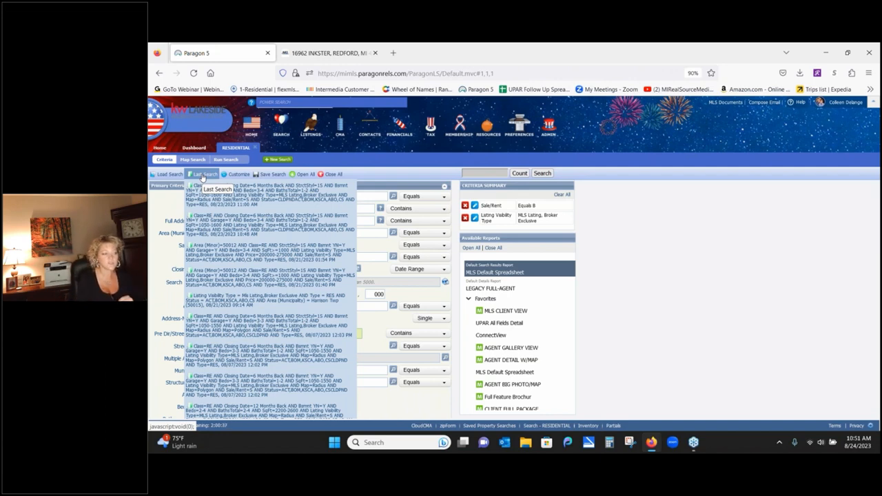
{"action": "left_click", "coordinate": [211, 199]}
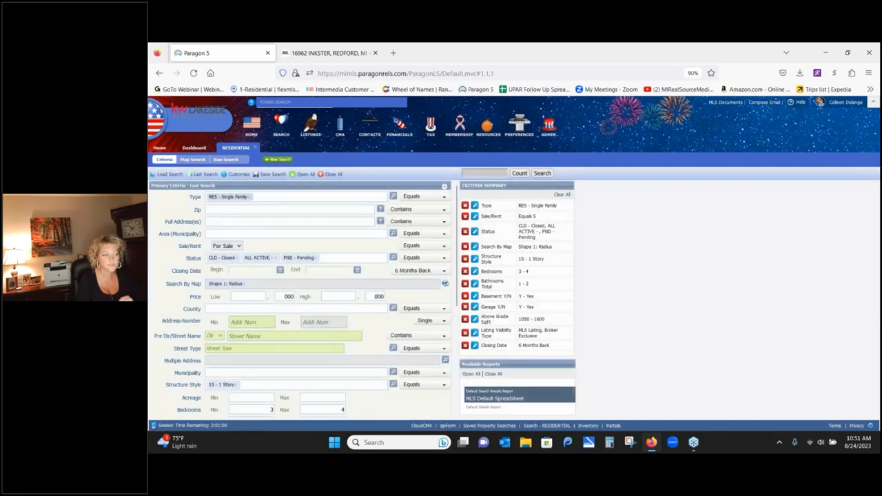
{"action": "left_click", "coordinate": [199, 174]}
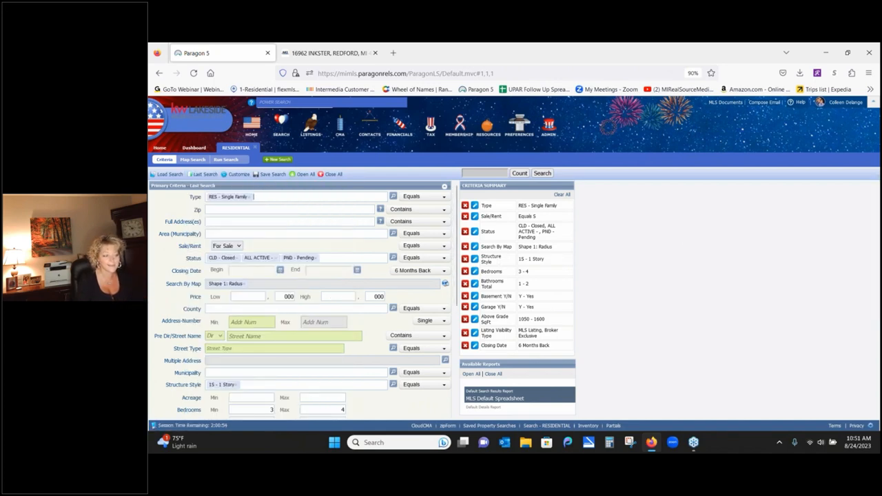
- Delete the 'Shape 1: Radius' criterion from the Search By Map field
{"action": "left_click", "coordinate": [244, 284]}
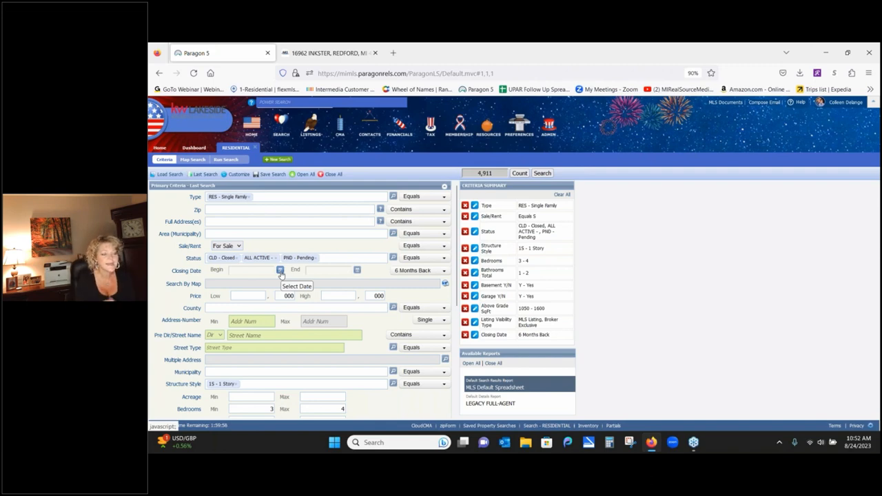
- Check the Closing Date period choices without changing them, then switch to Map Search
{"action": "left_click", "coordinate": [443, 273]}
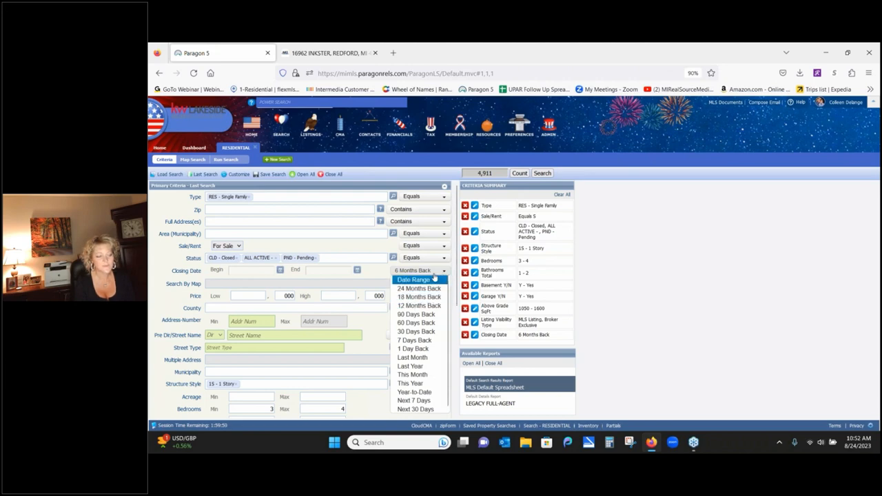
{"action": "left_click", "coordinate": [296, 275]}
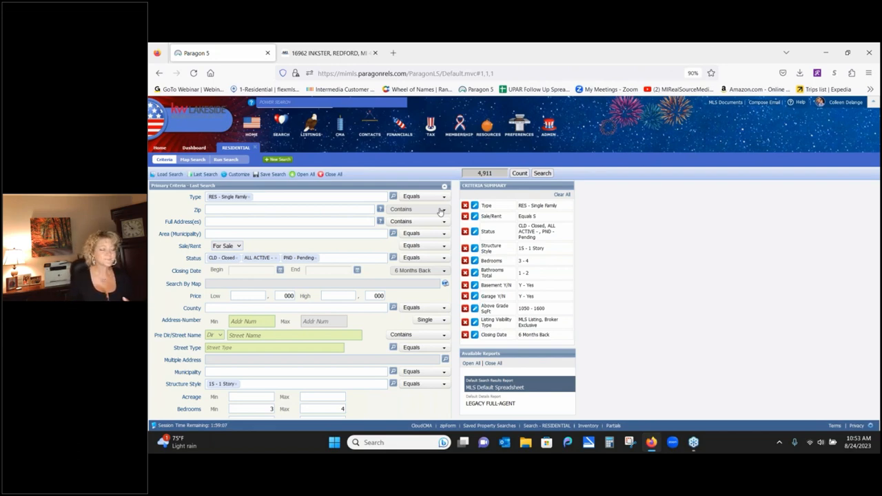
{"action": "left_click", "coordinate": [290, 285]}
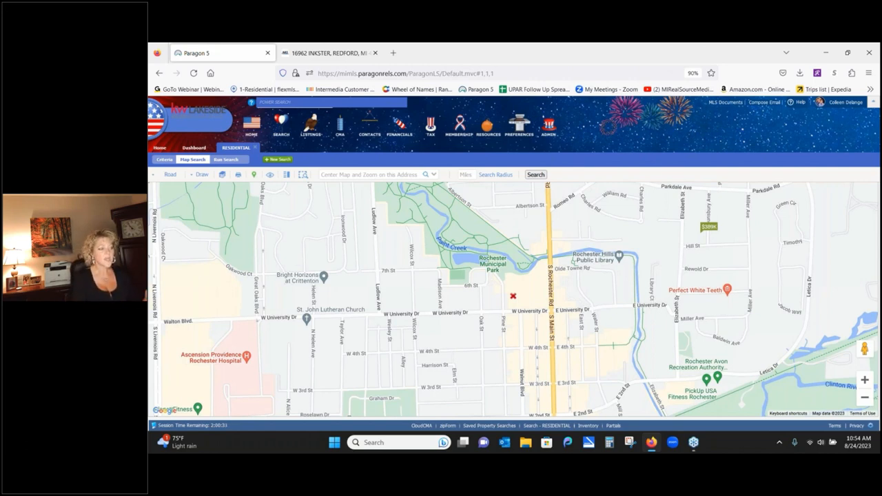
{"action": "left_click", "coordinate": [369, 177]}
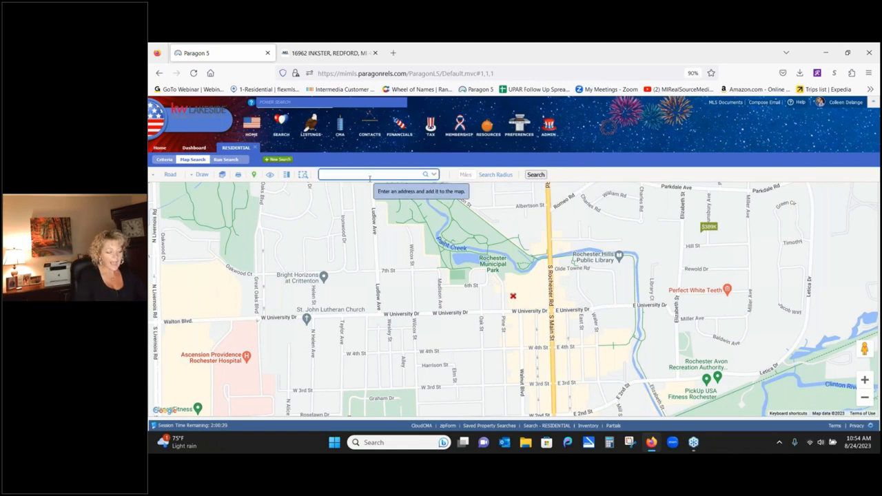
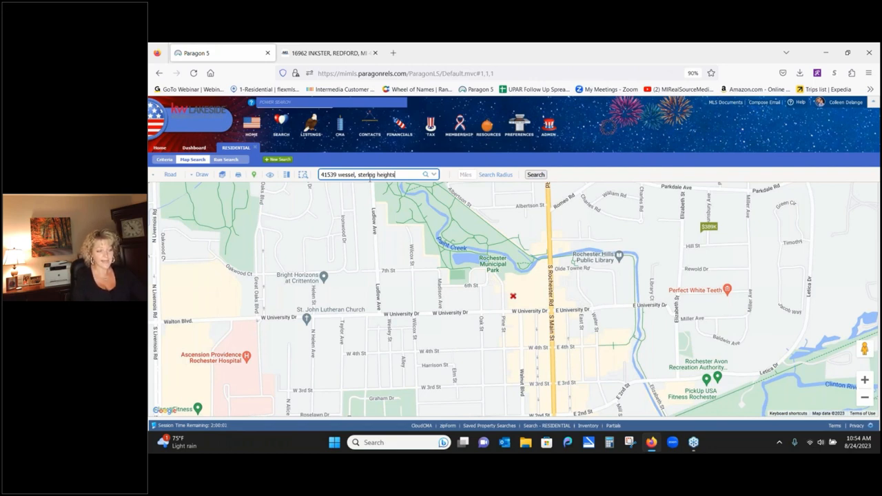
- Centre the map on the entered address and draw a 1-mile search radius around it
{"action": "left_click", "coordinate": [426, 176]}
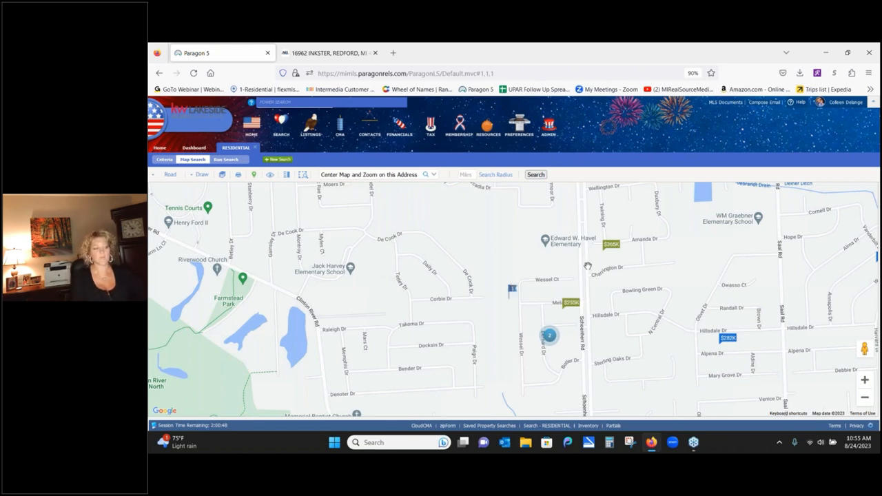
{"action": "left_click", "coordinate": [468, 175]}
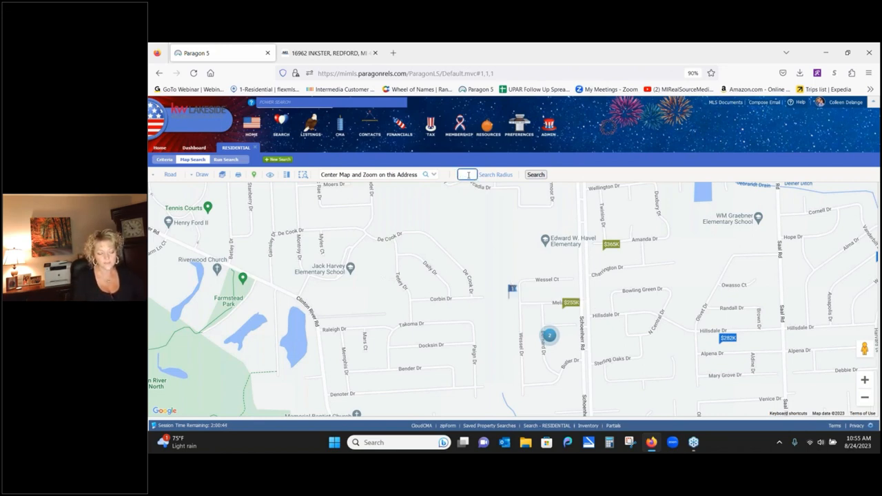
{"action": "type", "text": "1"}
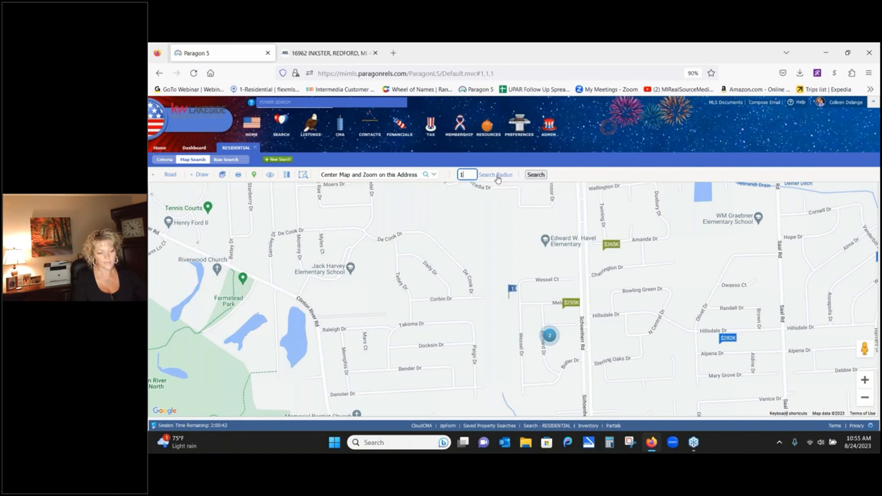
{"action": "left_click", "coordinate": [496, 177]}
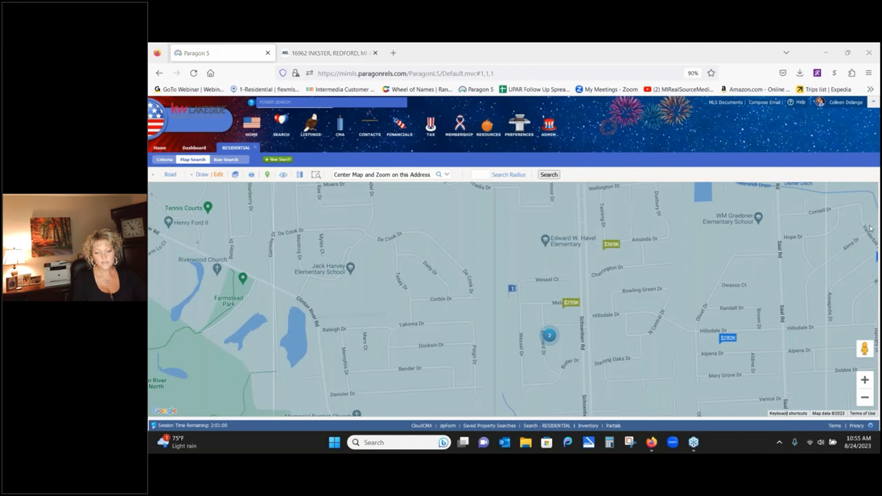
{"action": "left_click", "coordinate": [864, 399]}
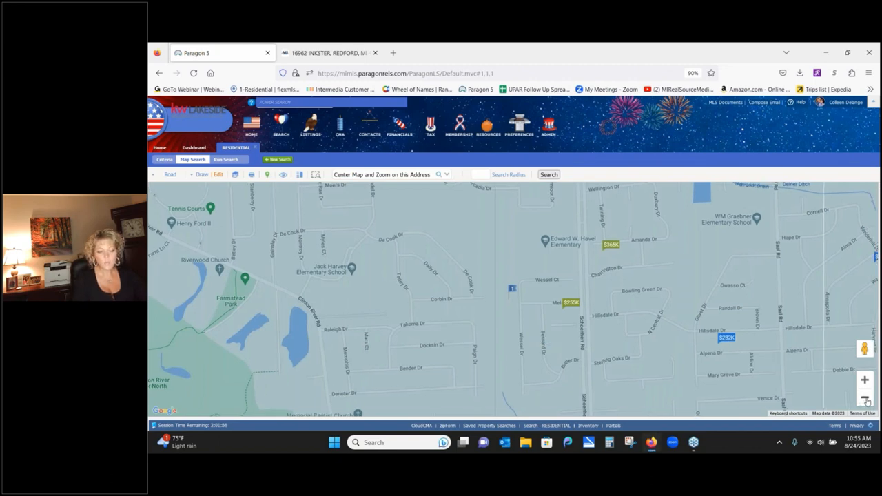
{"action": "left_click", "coordinate": [864, 398]}
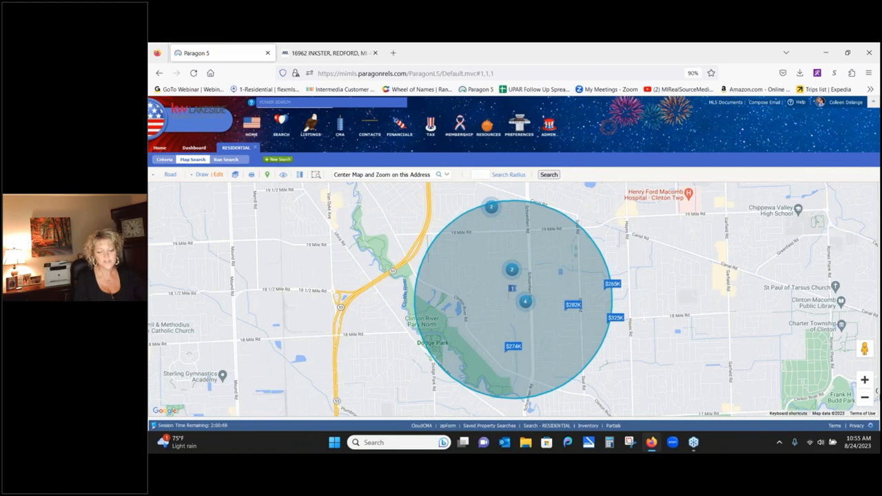
- Look at the $285K listing's details, then fit the whole radius circle in view
{"action": "left_click", "coordinate": [865, 380]}
{"action": "left_click", "coordinate": [864, 379]}
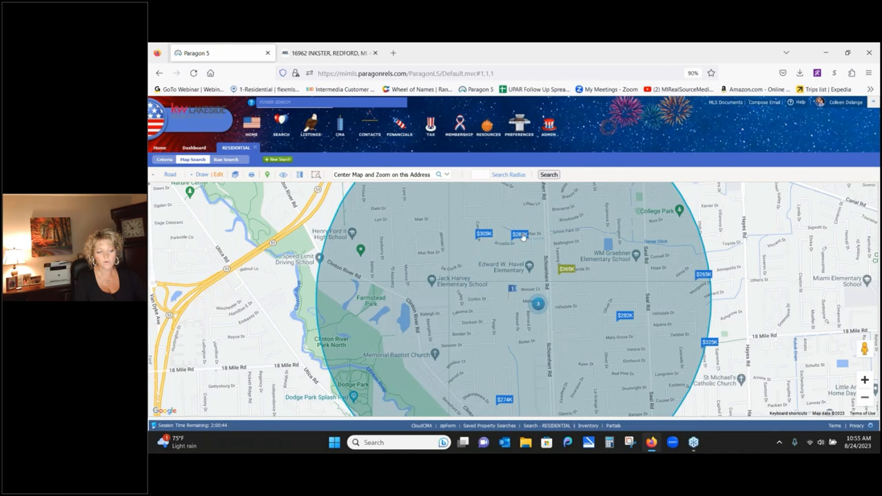
{"action": "left_click", "coordinate": [521, 235]}
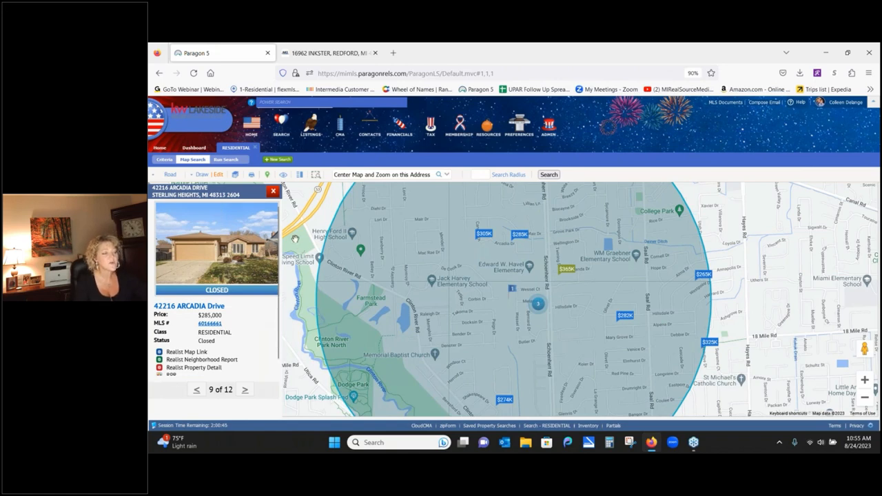
{"action": "left_click", "coordinate": [273, 191]}
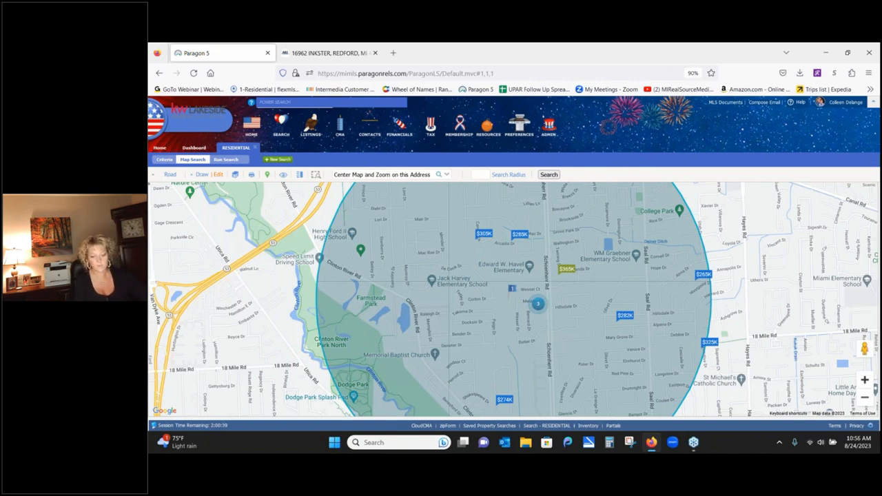
{"action": "left_click", "coordinate": [864, 397]}
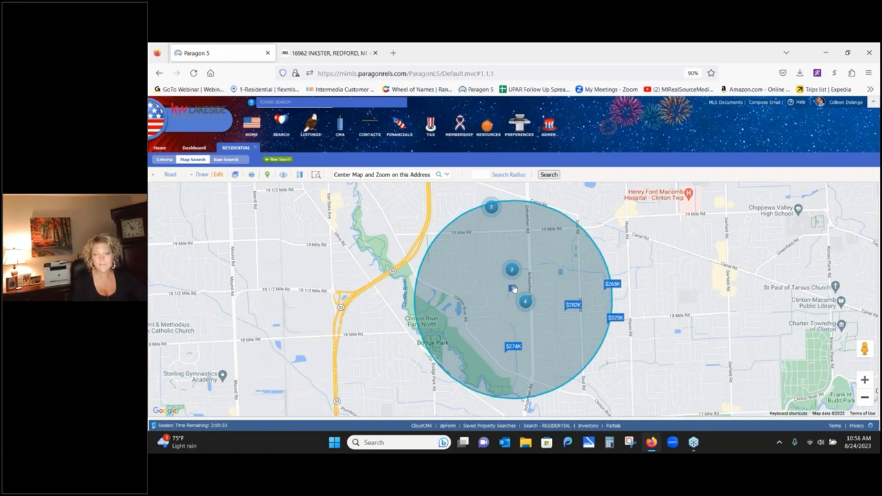
- Draw a polygon over the park land in the circle's southwest part and list the shapes
{"action": "mouse_move", "coordinate": [513, 288]}
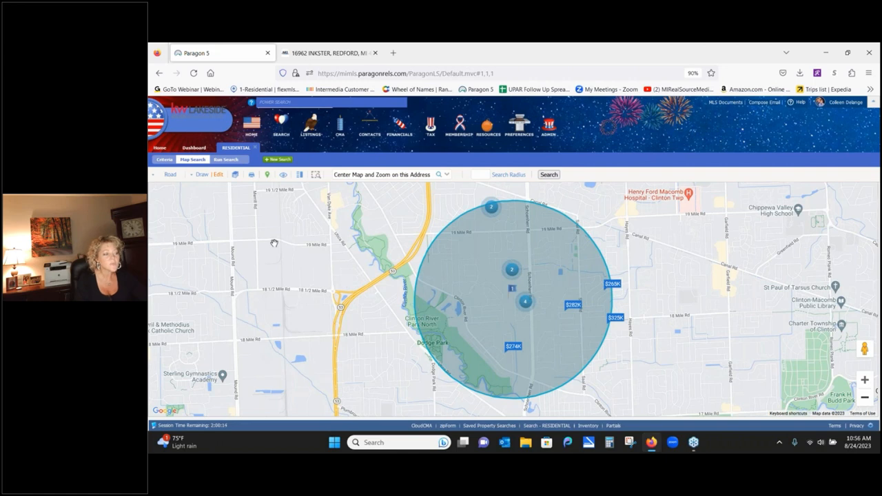
{"action": "left_click", "coordinate": [199, 177]}
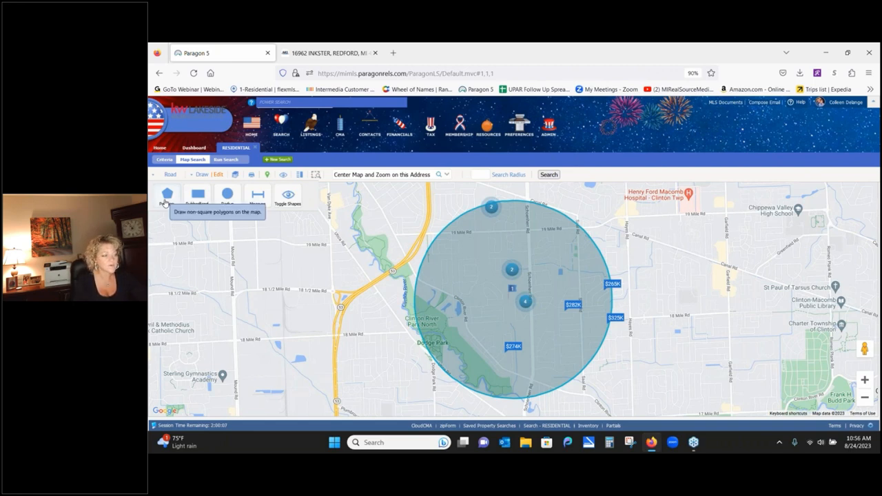
{"action": "left_click", "coordinate": [165, 200]}
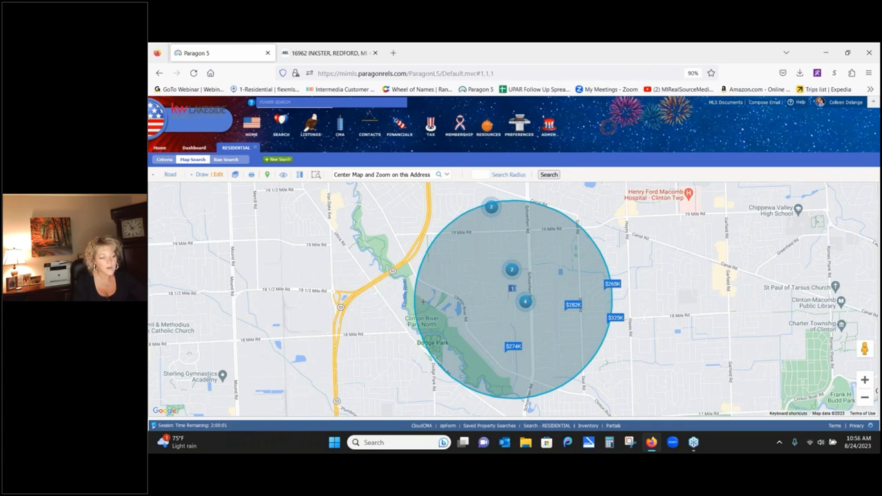
{"action": "mouse_move", "coordinate": [423, 301]}
{"action": "left_mouse_down"}
{"action": "mouse_move", "coordinate": [481, 307]}
{"action": "mouse_move", "coordinate": [552, 341]}
{"action": "mouse_move", "coordinate": [566, 387]}
{"action": "mouse_move", "coordinate": [486, 387]}
{"action": "mouse_move", "coordinate": [461, 377]}
{"action": "mouse_move", "coordinate": [429, 344]}
{"action": "left_mouse_up"}
{"action": "left_click", "coordinate": [429, 344]}
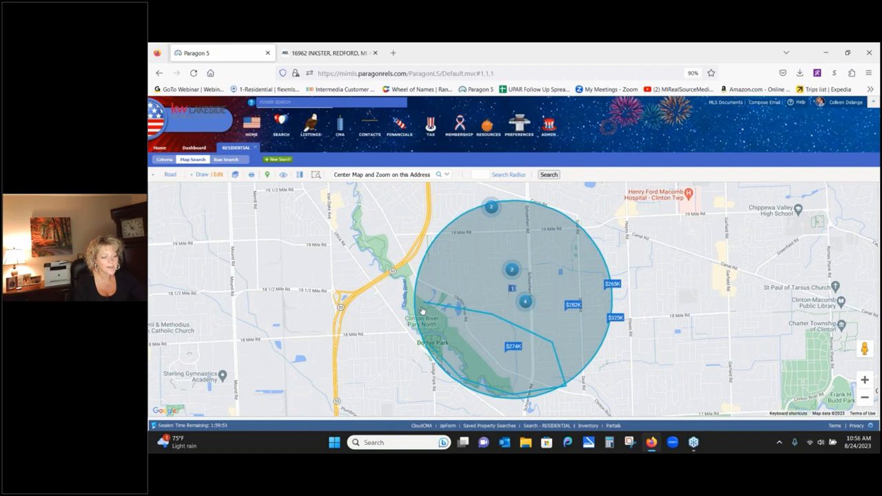
{"action": "left_click", "coordinate": [422, 310]}
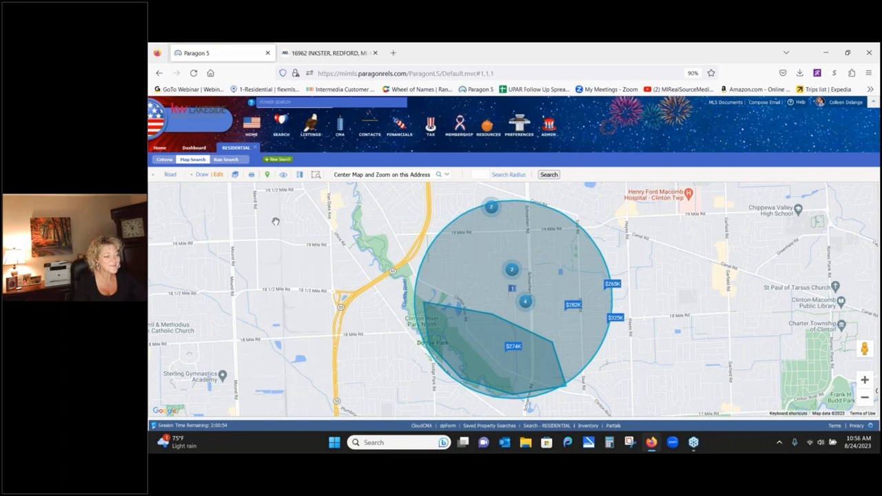
{"action": "left_click", "coordinate": [218, 174]}
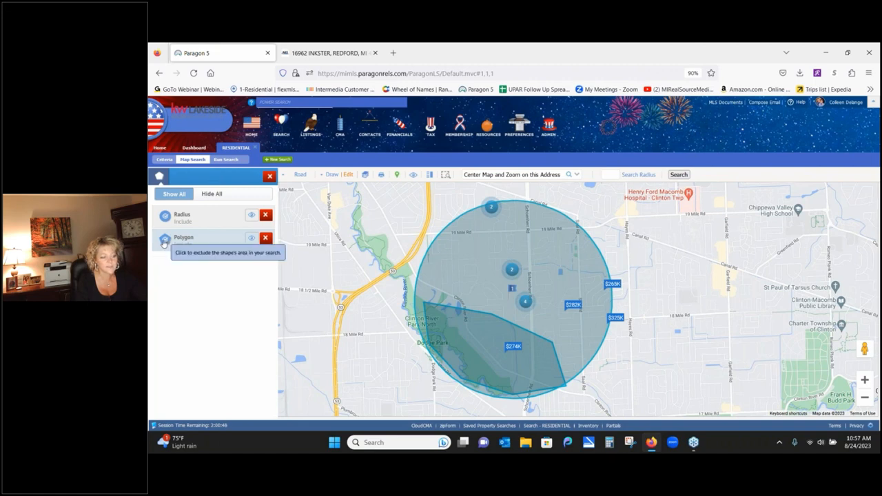
- Switch the polygon from Include to Exclude so the park area drops out of the search
{"action": "left_click", "coordinate": [164, 239]}
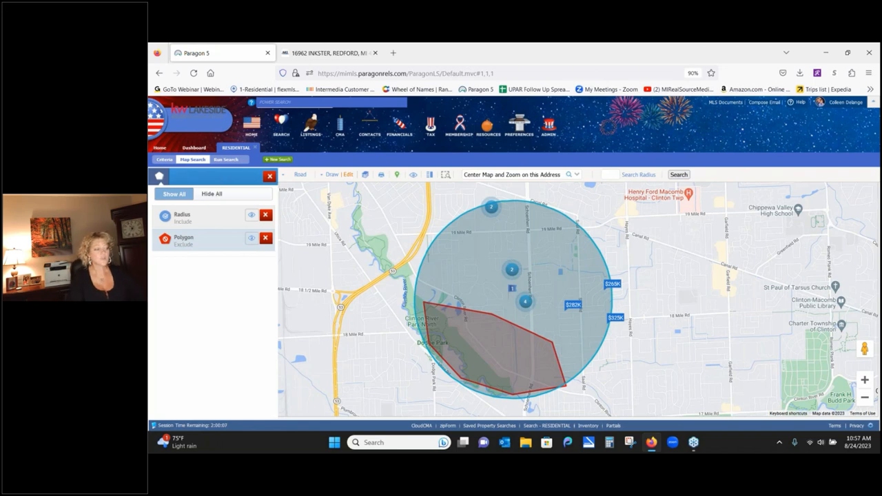
{"action": "left_click", "coordinate": [331, 176]}
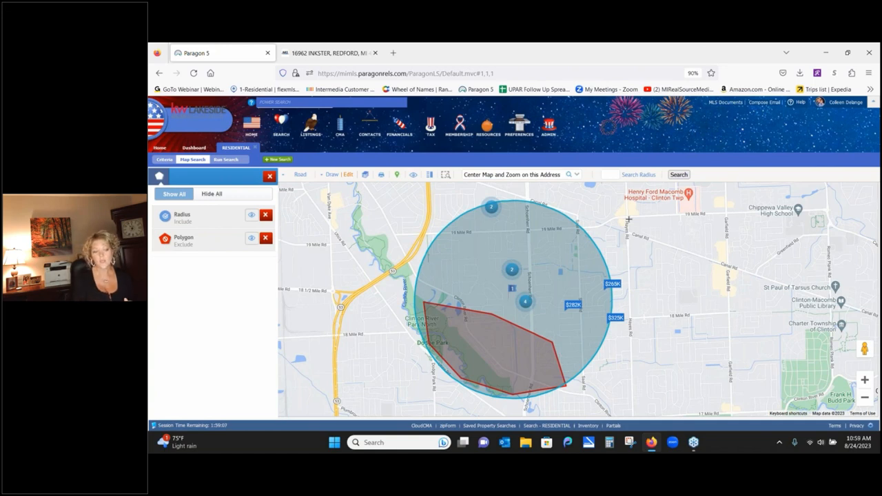
{"action": "left_click", "coordinate": [627, 219]}
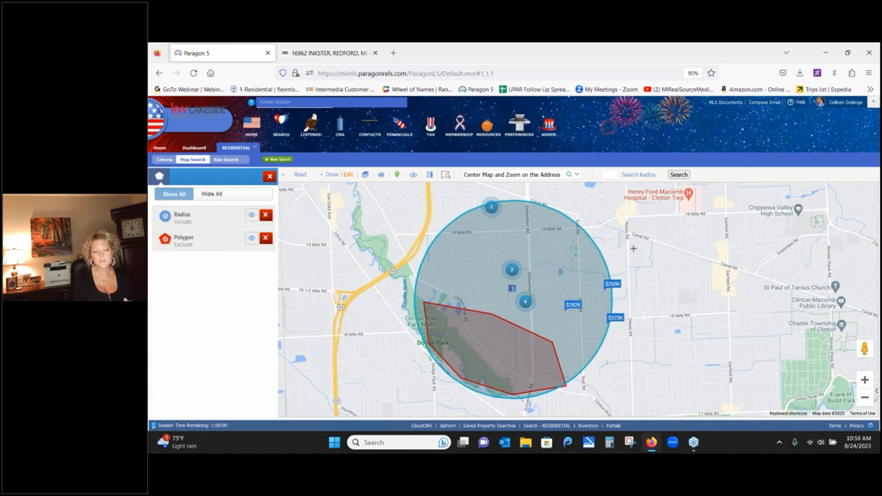
{"action": "left_click", "coordinate": [632, 315]}
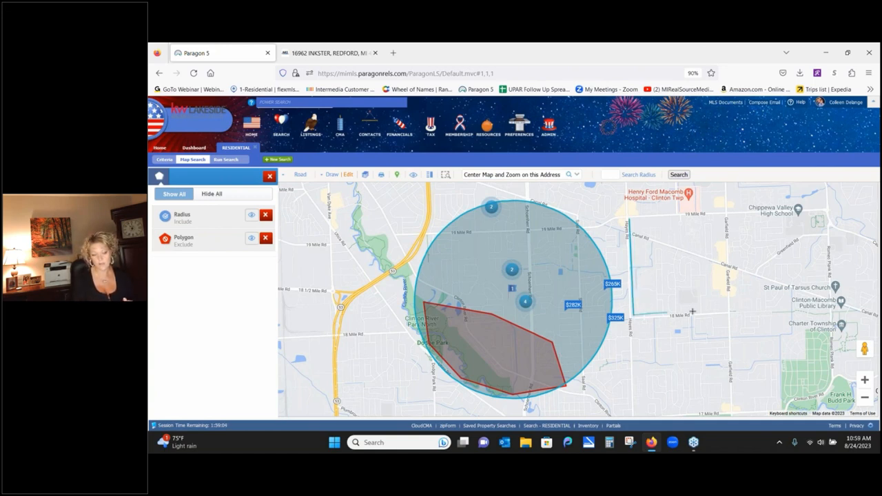
{"action": "left_click", "coordinate": [728, 310]}
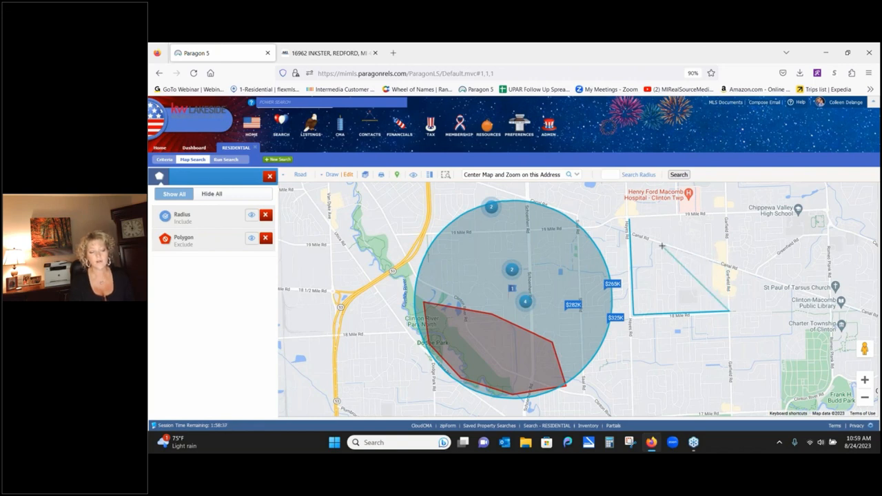
{"action": "left_click", "coordinate": [630, 223]}
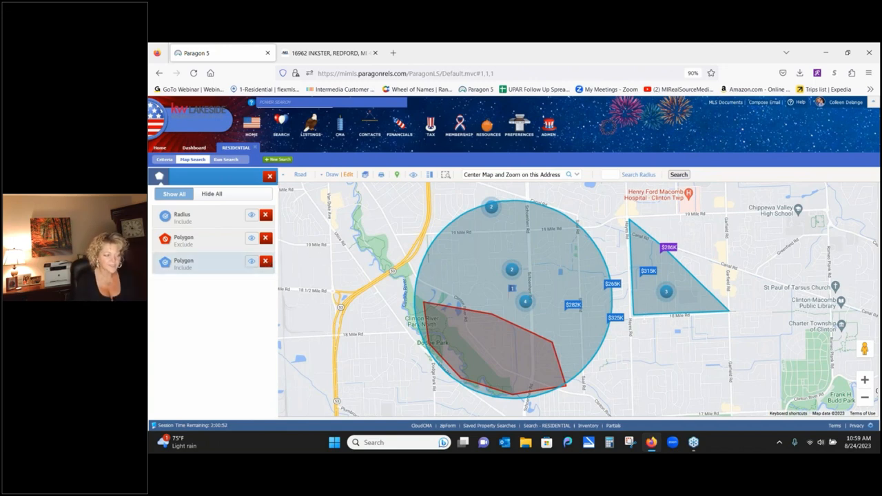
{"action": "left_click", "coordinate": [265, 260]}
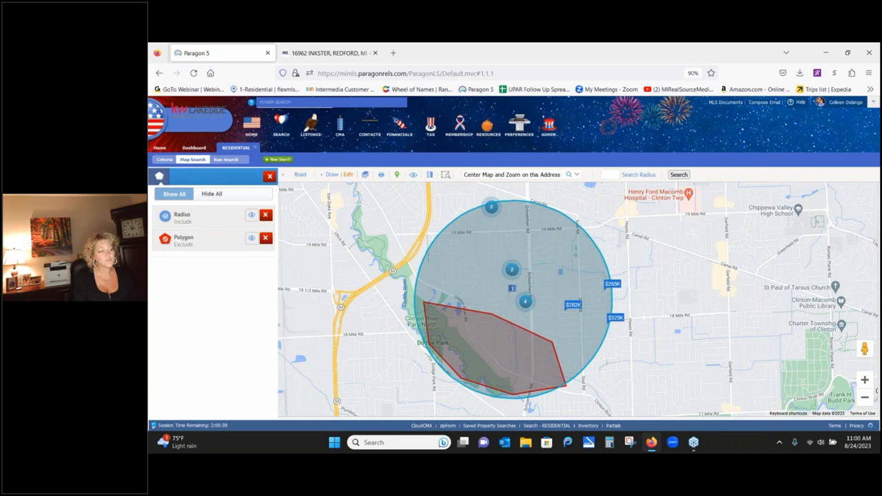
- Enlarge the radius circle by dragging its edge outward to take in more listings
{"action": "left_click", "coordinate": [210, 219]}
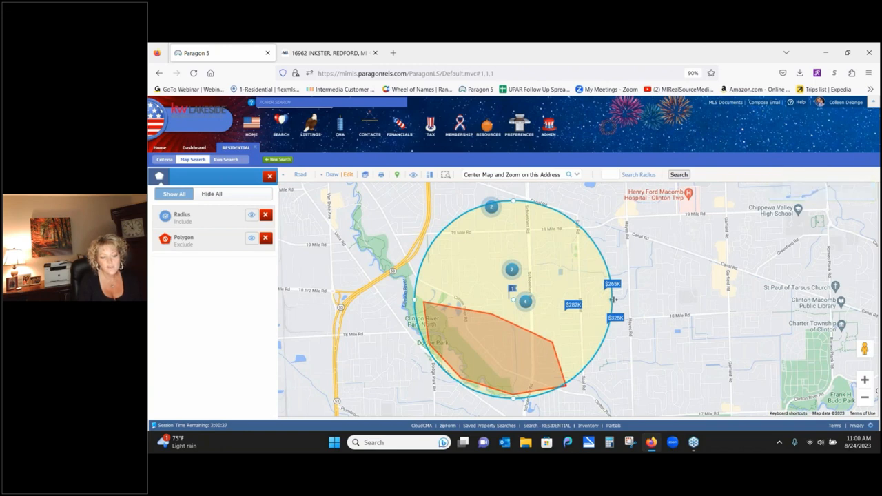
{"action": "left_click_drag", "start_coordinate": [612, 299], "coordinate": [638, 301]}
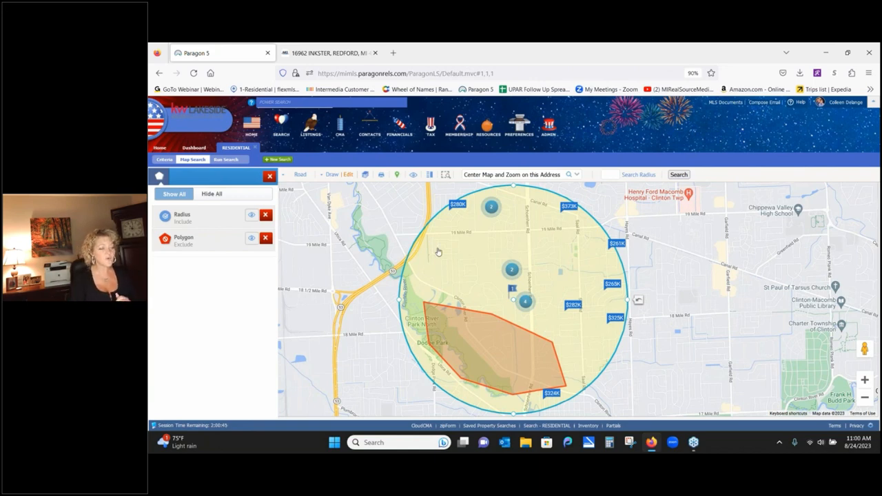
{"action": "left_click", "coordinate": [219, 221]}
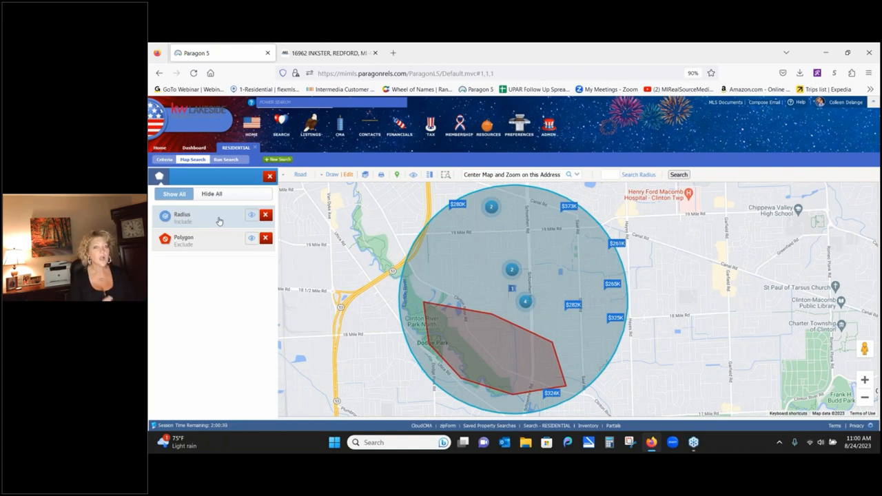
- Delete the excluded park-area Polygon from the Edit panel's shape list
{"action": "left_click", "coordinate": [265, 238]}
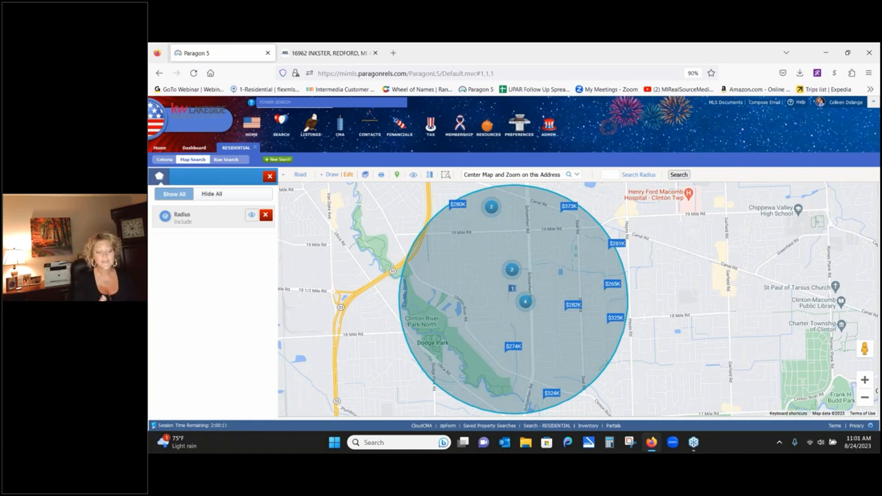
- Zoom out and turn on the Municipality display layer
{"action": "left_click", "coordinate": [864, 398]}
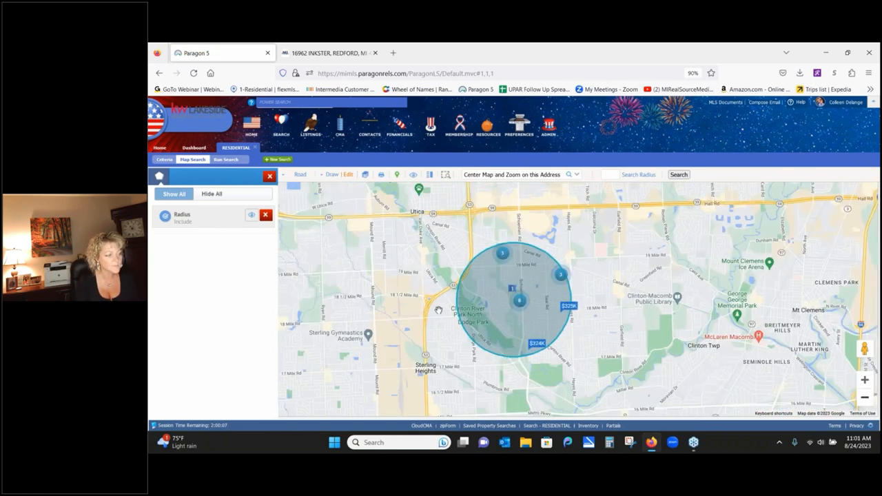
{"action": "left_click", "coordinate": [367, 177]}
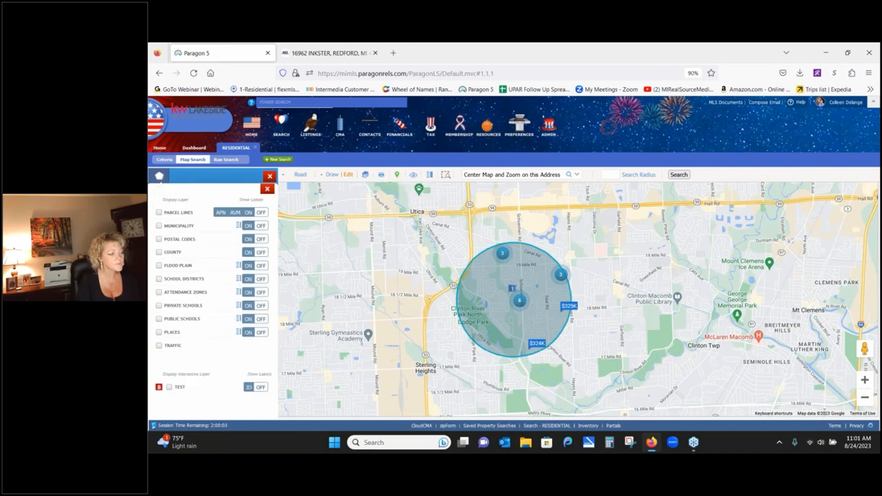
{"action": "left_click", "coordinate": [159, 226]}
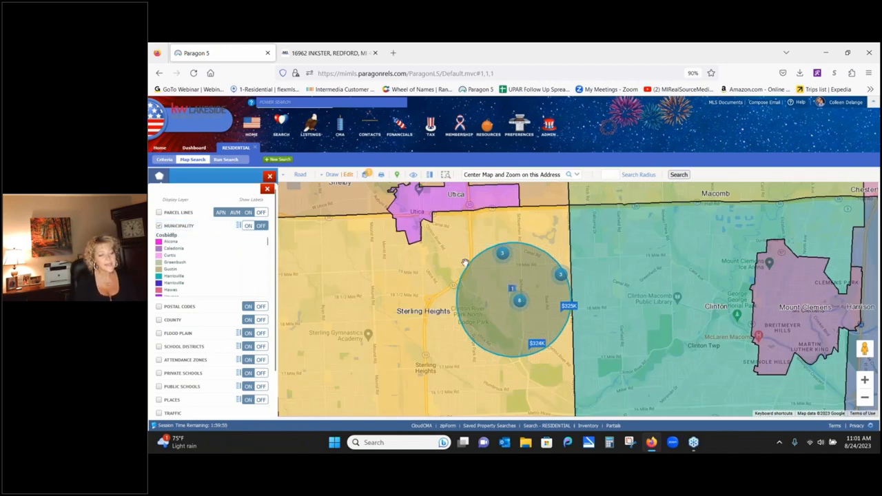
- Zoom in to street level around the circle and hide the Municipality overlay
{"action": "left_click", "coordinate": [864, 381]}
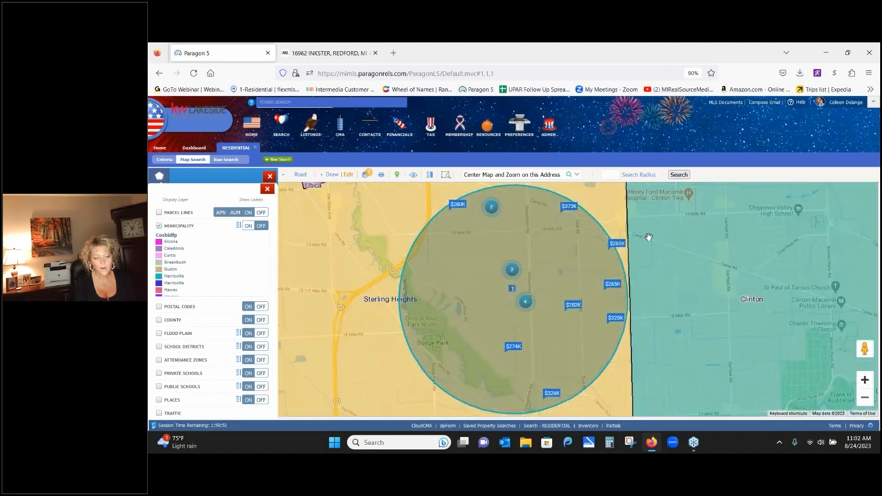
{"action": "left_click", "coordinate": [864, 381]}
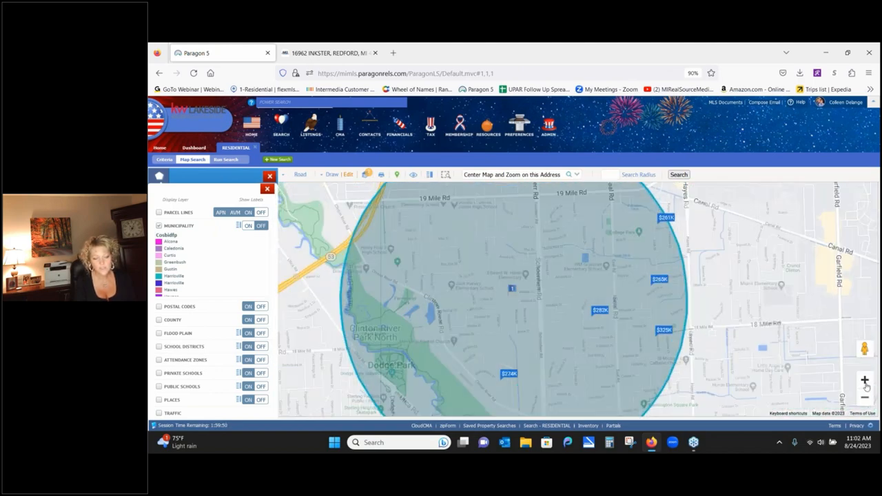
{"action": "left_click", "coordinate": [865, 381]}
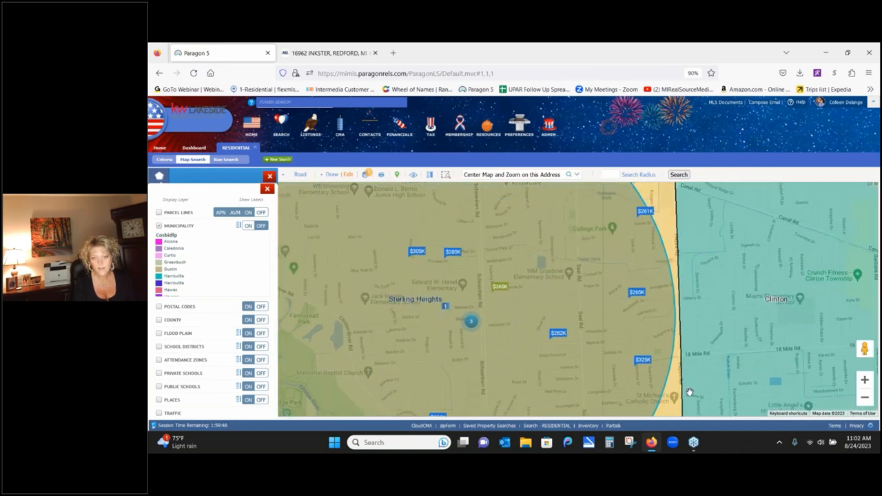
{"action": "left_click", "coordinate": [158, 226]}
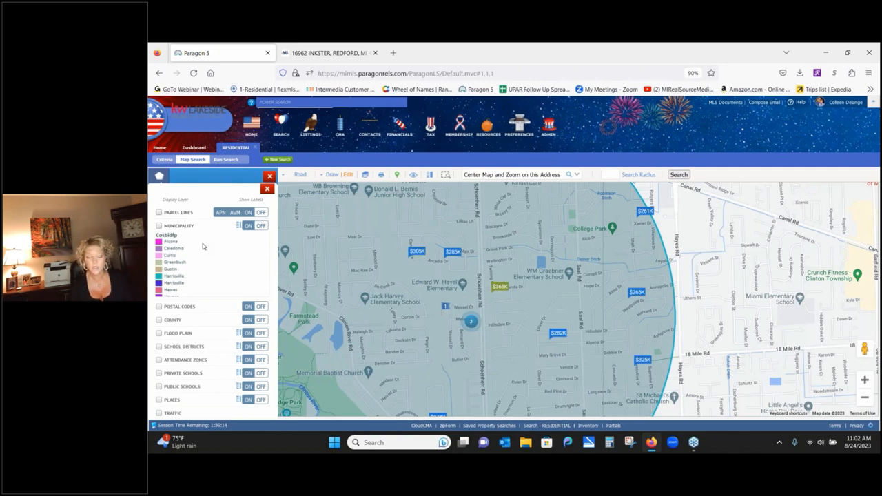
- Turn on the Parcel Lines layer and zoom in three levels so lot boundaries display
{"action": "left_click", "coordinate": [160, 213]}
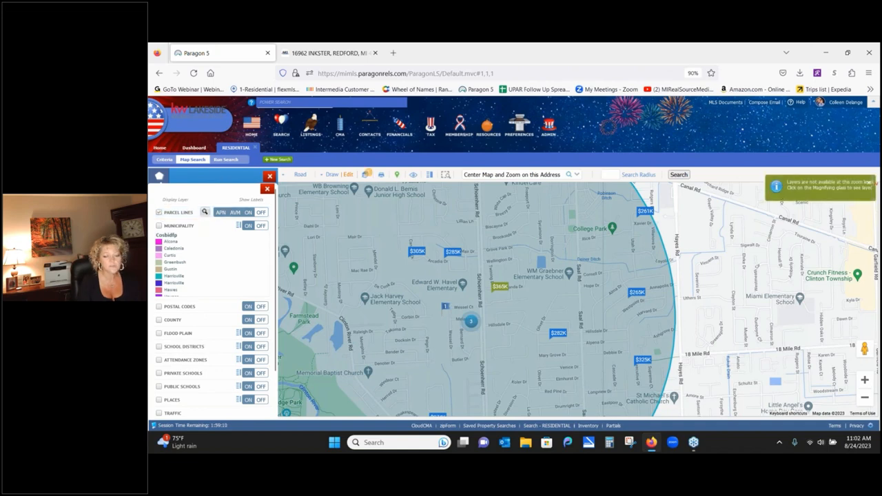
{"action": "left_click", "coordinate": [863, 380]}
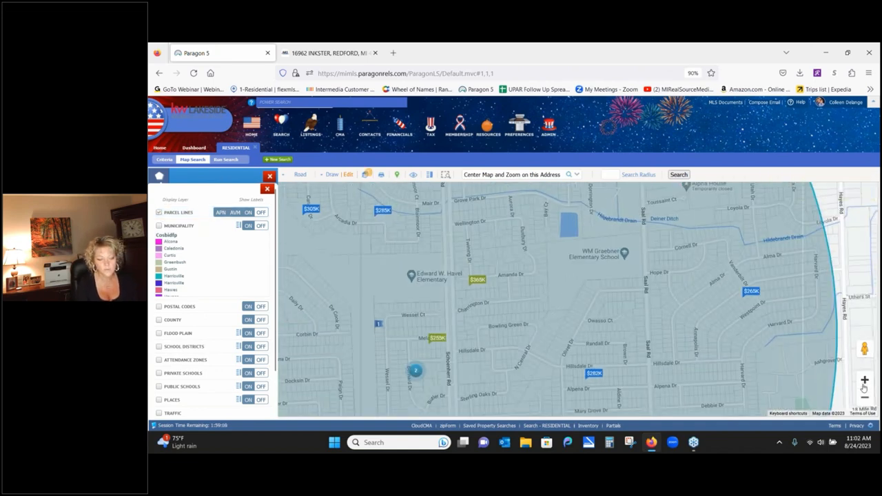
{"action": "left_click", "coordinate": [863, 388]}
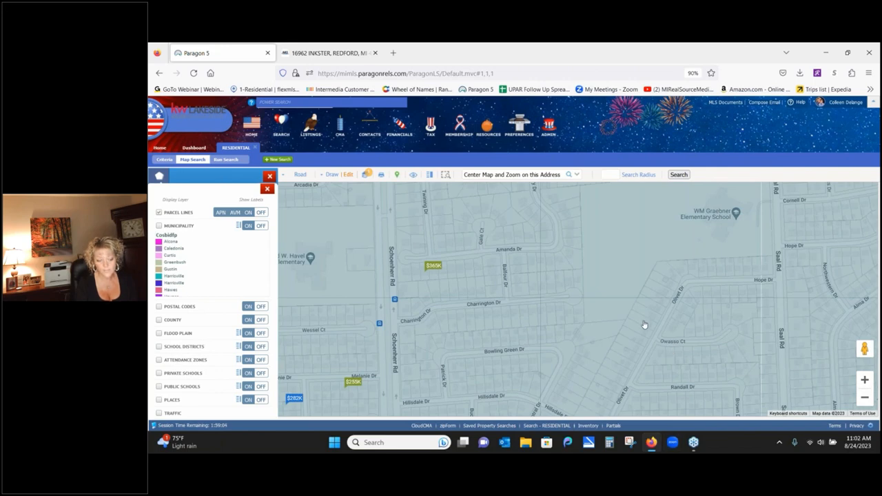
{"action": "left_click", "coordinate": [864, 380]}
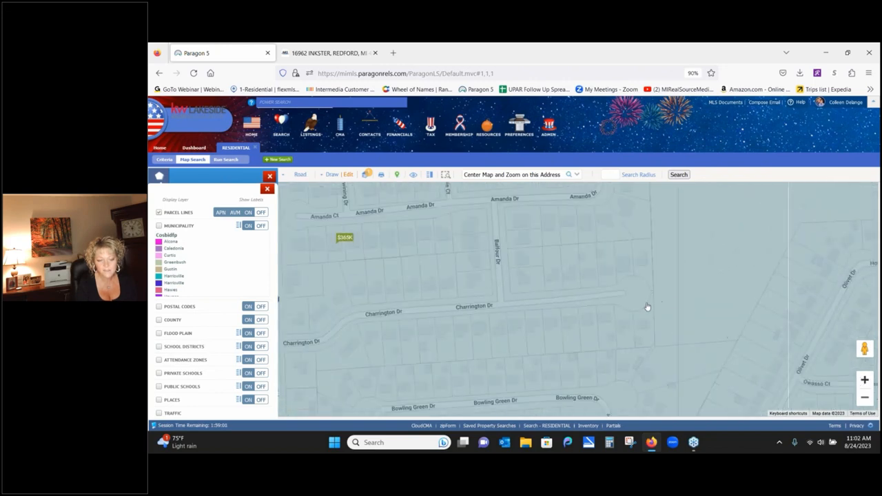
- View the Charrington Dr parcel and $365K Amanda Dr listing details, then pan toward Schoenherr Rd
{"action": "left_click", "coordinate": [608, 325]}
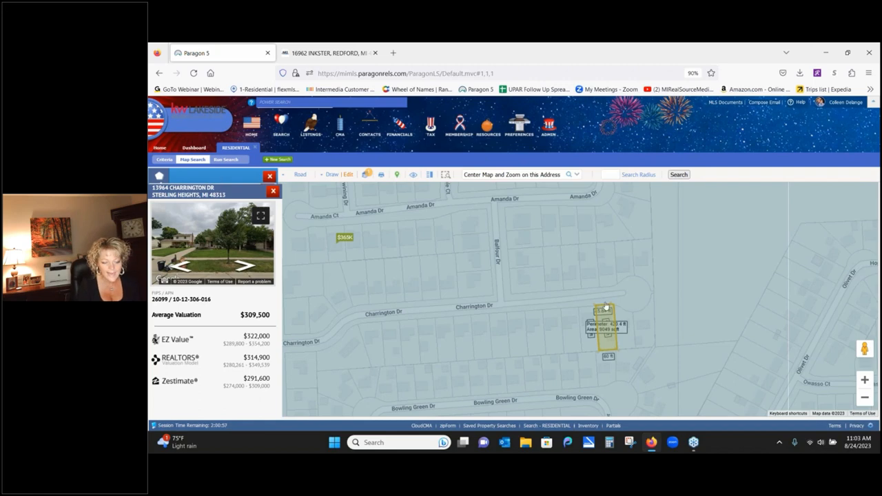
{"action": "left_click", "coordinate": [333, 248]}
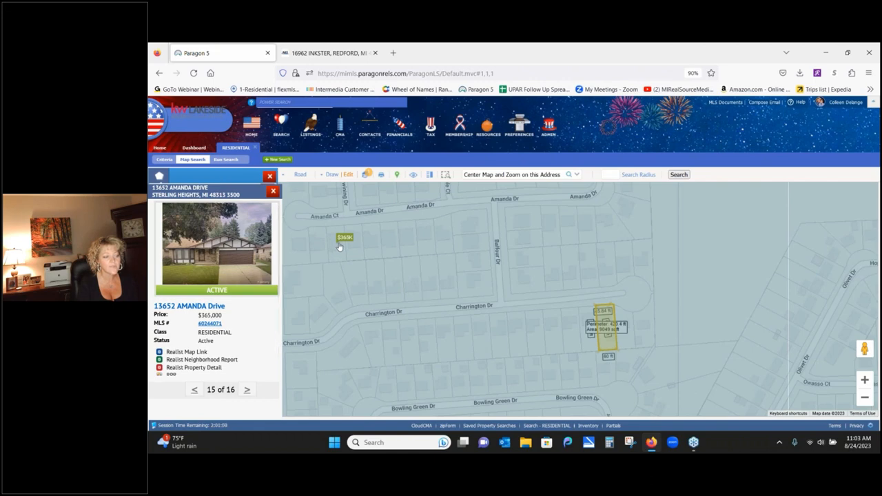
{"action": "left_click", "coordinate": [274, 192]}
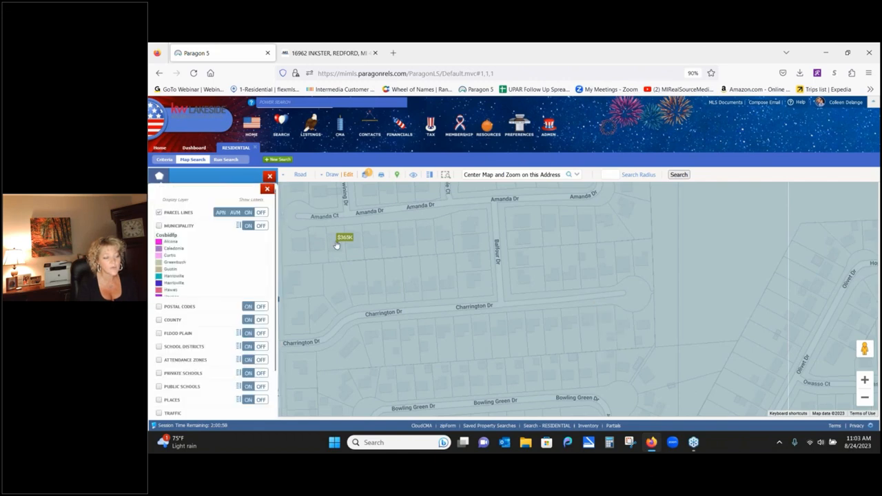
{"action": "left_click", "coordinate": [336, 246]}
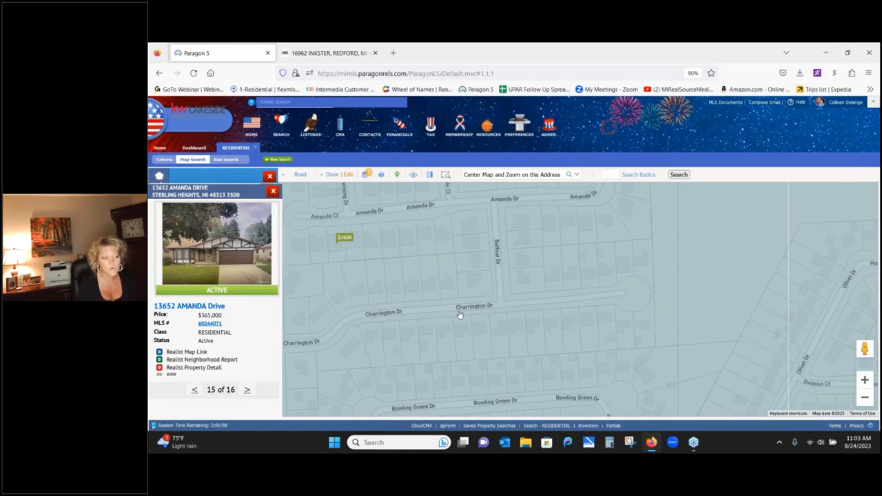
{"action": "left_click_drag", "start_coordinate": [459, 315], "coordinate": [630, 335]}
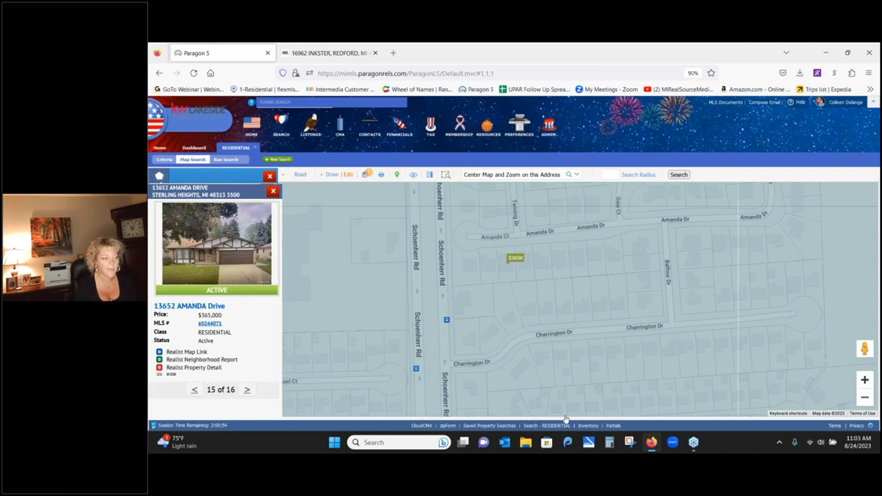
{"action": "left_click", "coordinate": [273, 190]}
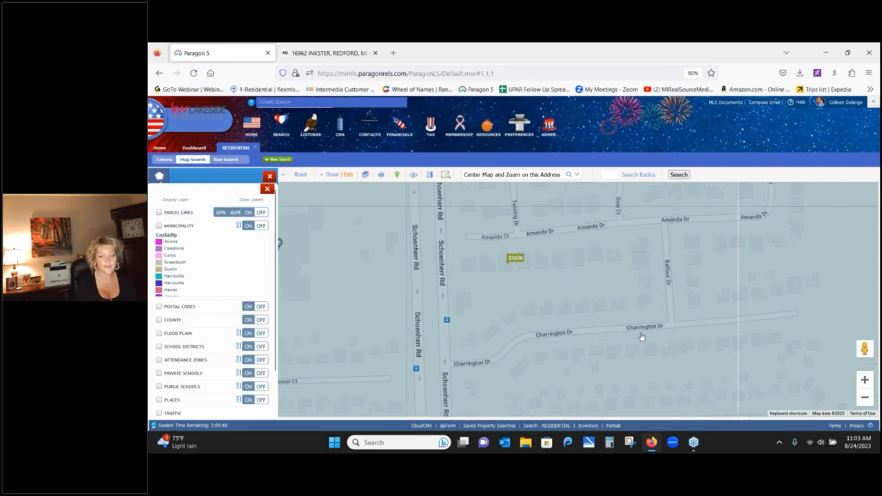
- Zoom out three levels and pan to show Clinton River Park and the circle's west edge
{"action": "left_click", "coordinate": [865, 396]}
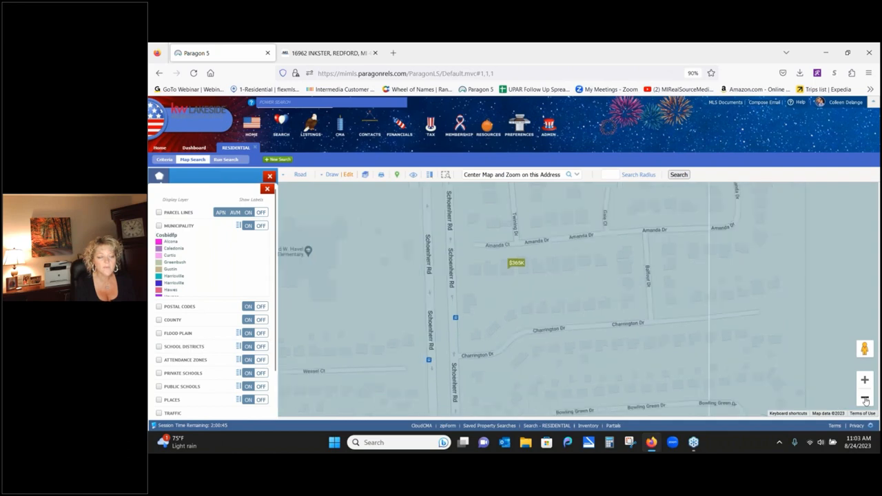
{"action": "left_click", "coordinate": [864, 397]}
{"action": "left_click", "coordinate": [864, 399]}
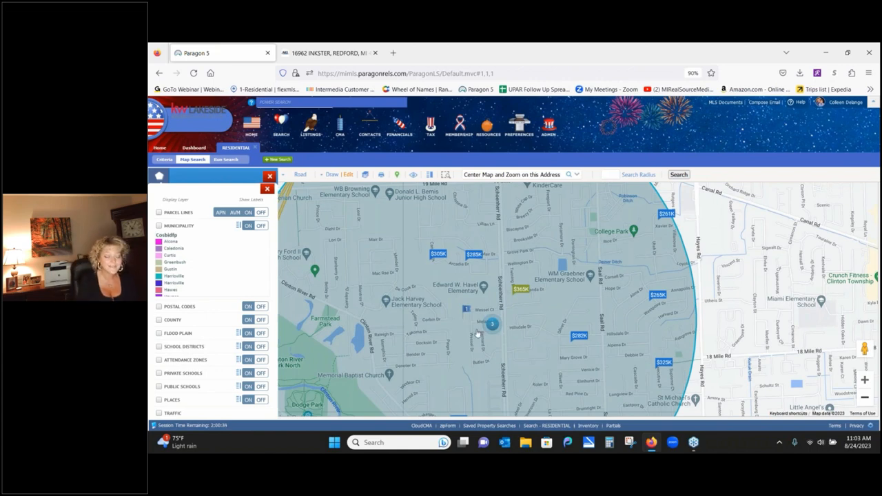
{"action": "left_click_drag", "start_coordinate": [477, 333], "coordinate": [575, 283]}
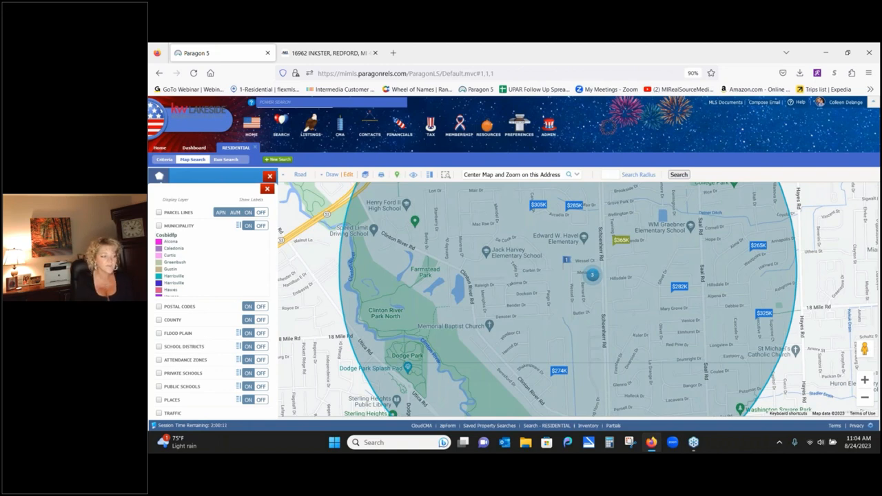
- Overlay the Flood Plain layer to shade floodway and 100/500-year zones along Clinton River Park
{"action": "left_click", "coordinate": [159, 333]}
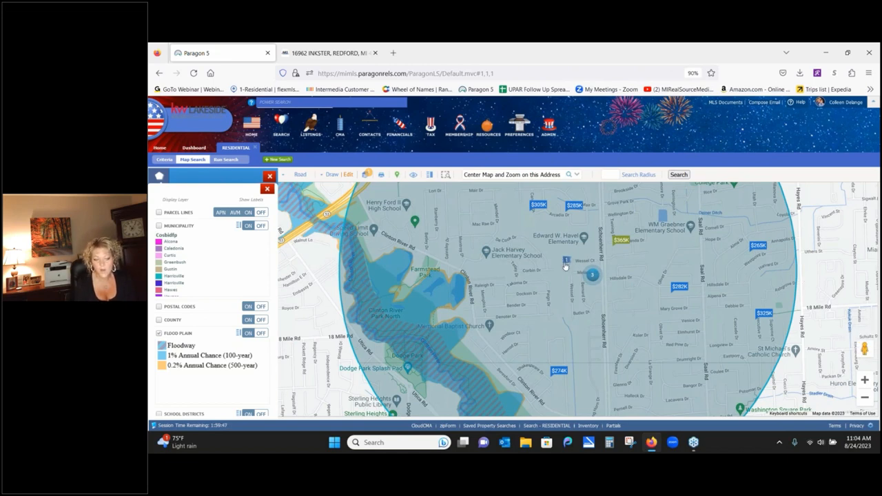
{"action": "mouse_move", "coordinate": [565, 265]}
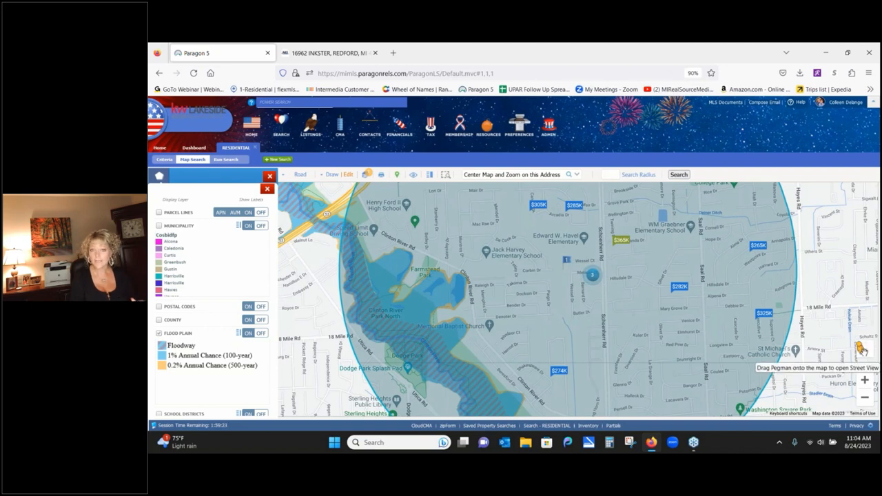
{"action": "mouse_move", "coordinate": [861, 349]}
{"action": "left_mouse_down"}
{"action": "mouse_move", "coordinate": [813, 358]}
{"action": "mouse_move", "coordinate": [726, 344]}
{"action": "mouse_move", "coordinate": [651, 296]}
{"action": "mouse_move", "coordinate": [586, 292]}
{"action": "mouse_move", "coordinate": [570, 276]}
{"action": "left_mouse_up"}
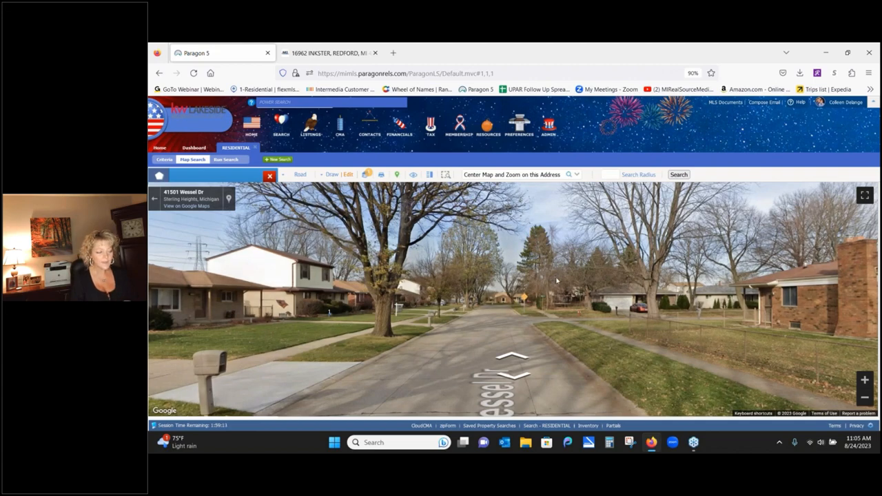
{"action": "left_click_drag", "start_coordinate": [219, 323], "coordinate": [322, 304]}
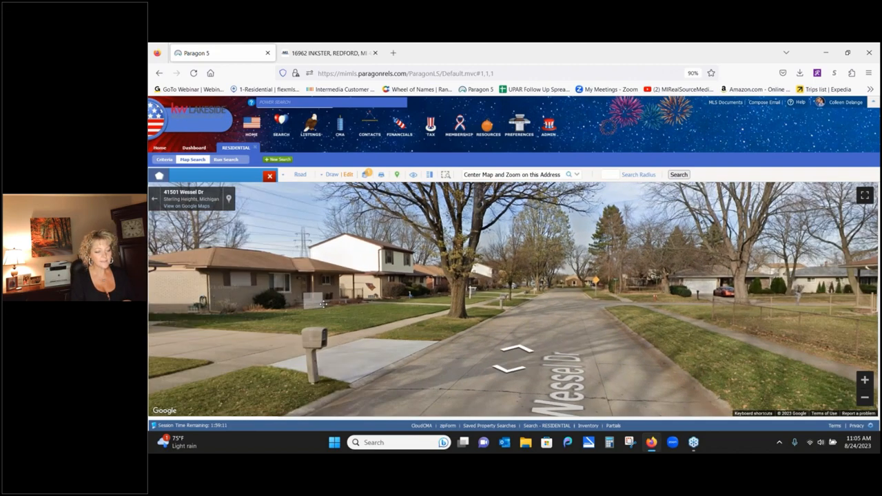
{"action": "left_click", "coordinate": [479, 315]}
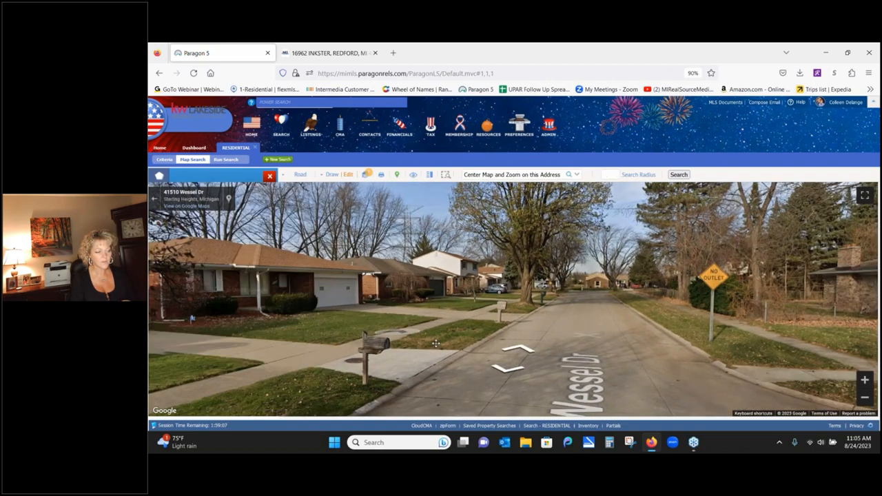
{"action": "left_click_drag", "start_coordinate": [436, 343], "coordinate": [537, 378]}
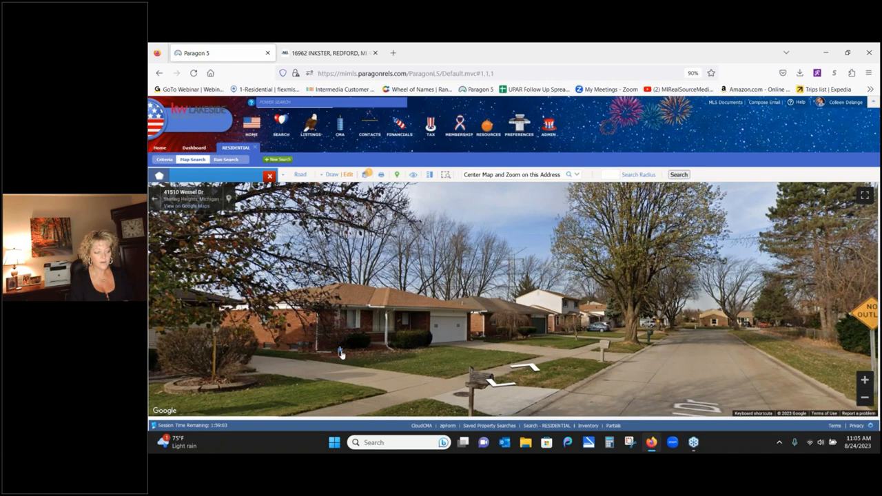
{"action": "left_click", "coordinate": [278, 335]}
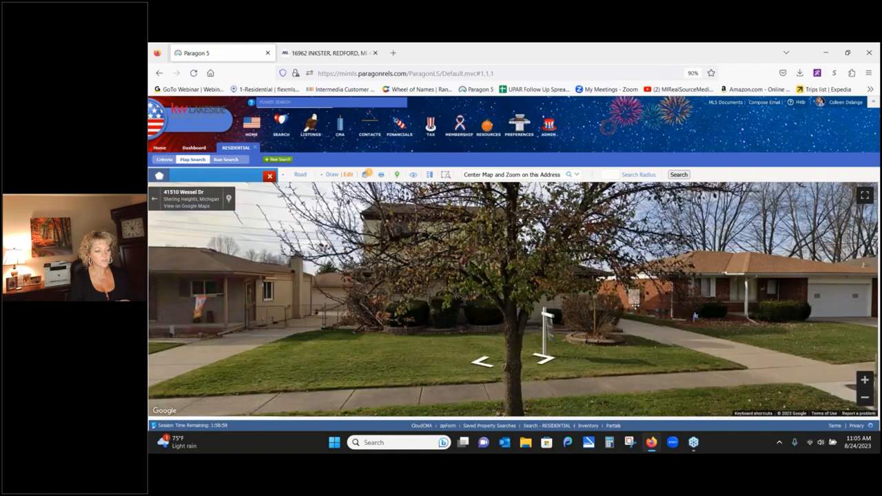
{"action": "left_click_drag", "start_coordinate": [635, 306], "coordinate": [256, 303]}
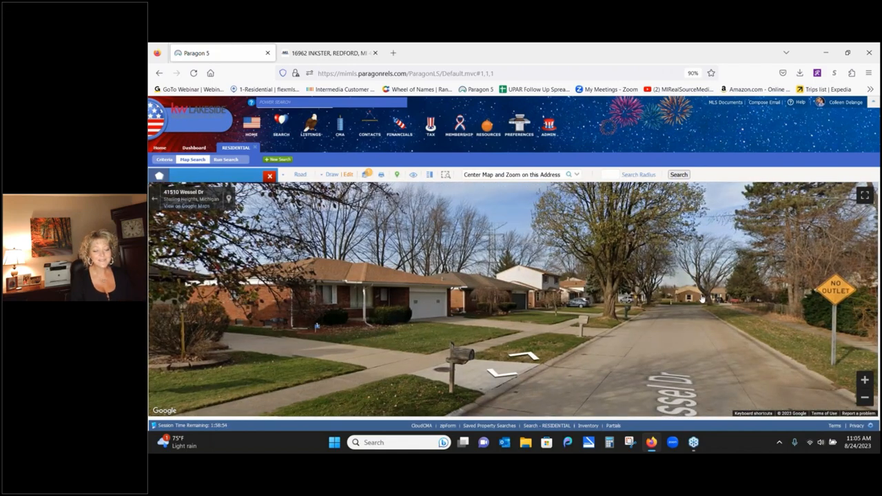
{"action": "left_click", "coordinate": [701, 300]}
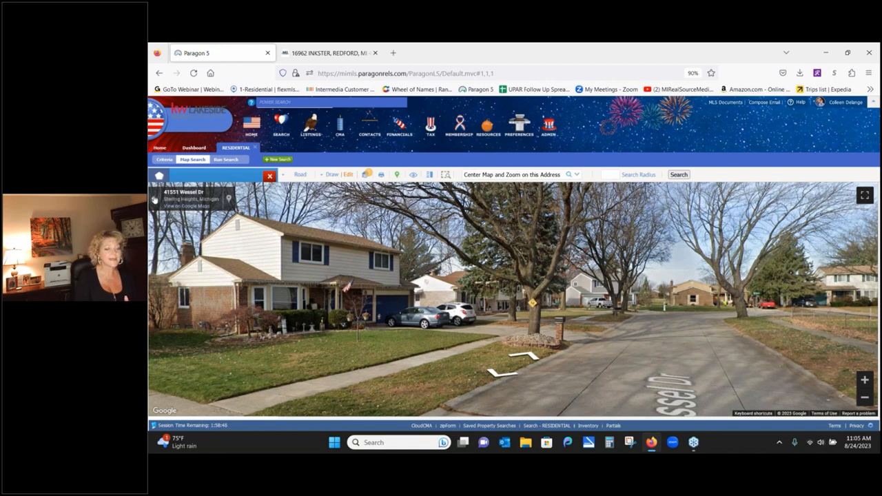
{"action": "left_click", "coordinate": [155, 199]}
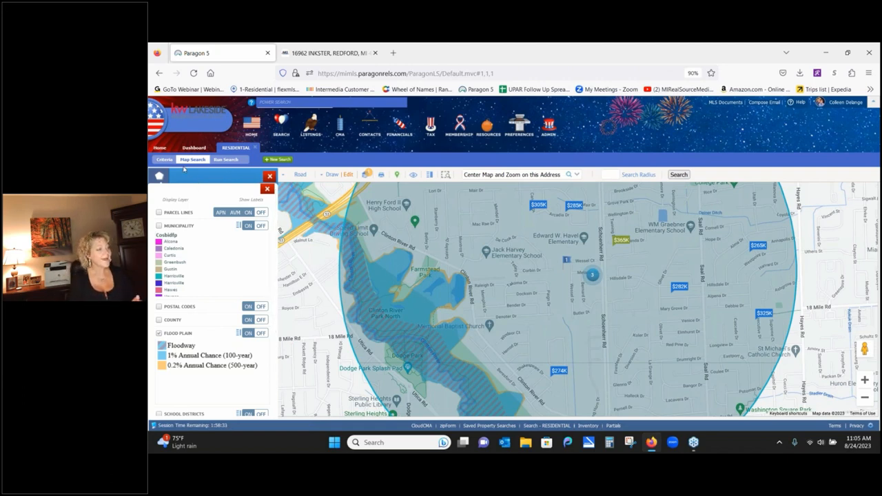
- Switch between the Criteria form and Map Search, ending on Criteria showing 16 matches
{"action": "left_click", "coordinate": [164, 160]}
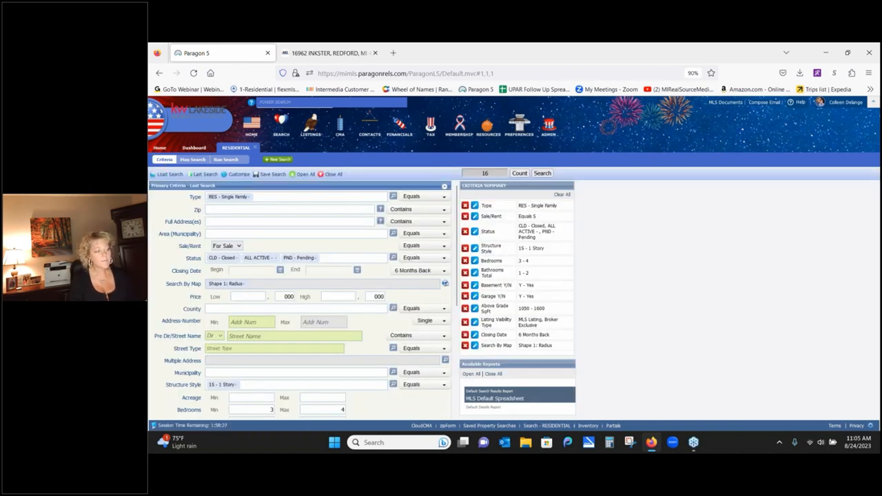
{"action": "left_click", "coordinate": [193, 159]}
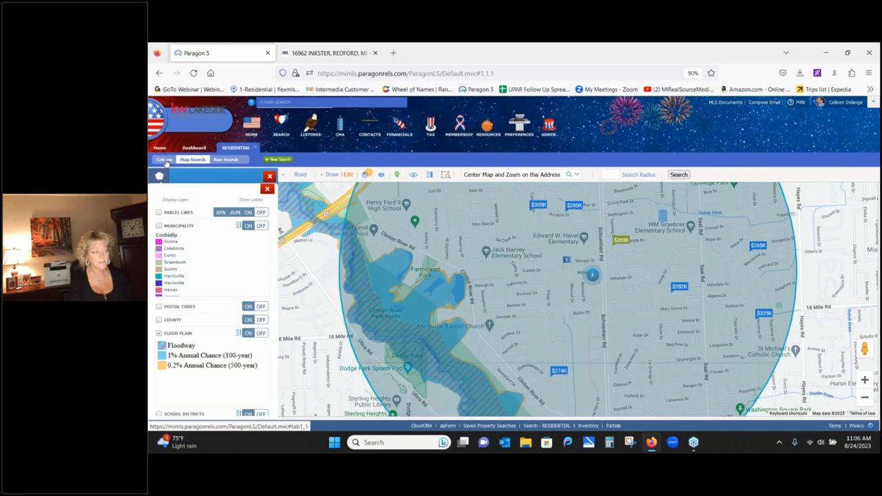
{"action": "left_click", "coordinate": [165, 161]}
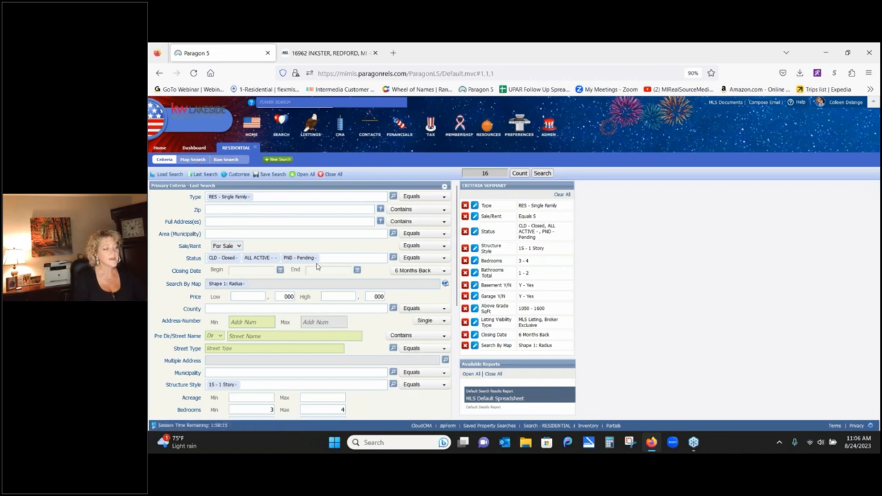
- Drop Pending and Closed statuses, remove the radius shape, and set Area to 50012 - Sterling Heights
{"action": "left_click", "coordinate": [315, 258]}
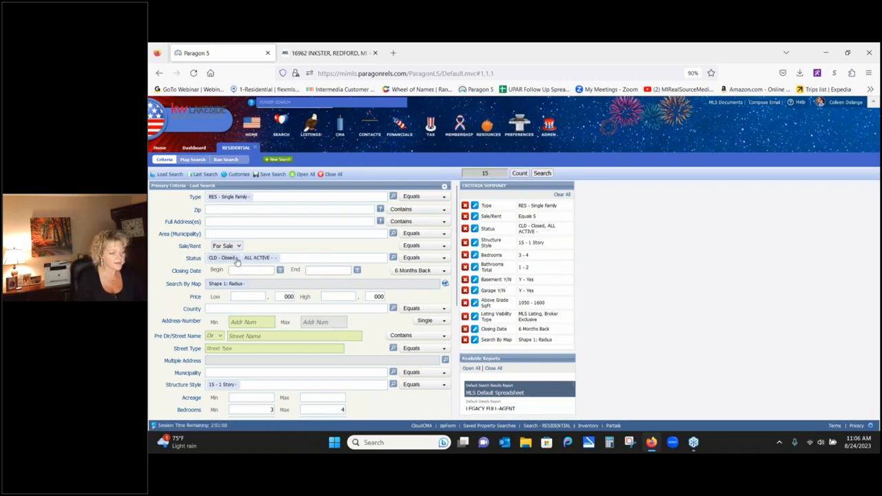
{"action": "left_click", "coordinate": [236, 259]}
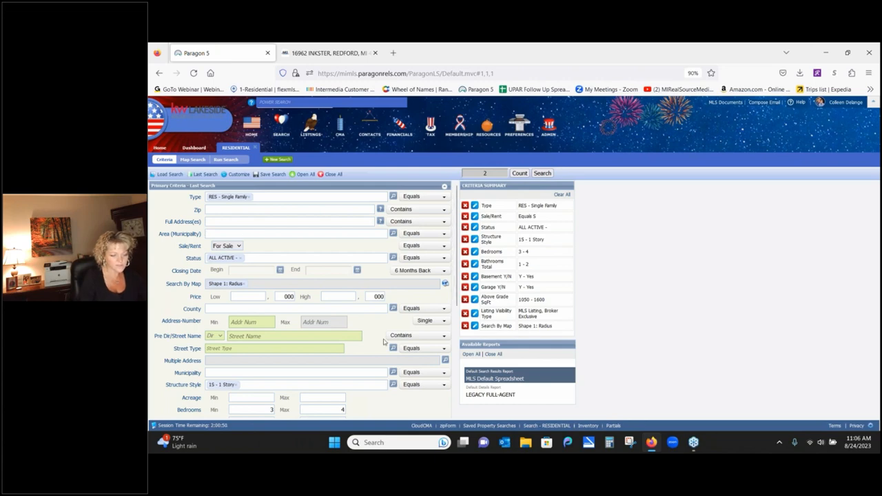
{"action": "left_click", "coordinate": [465, 326]}
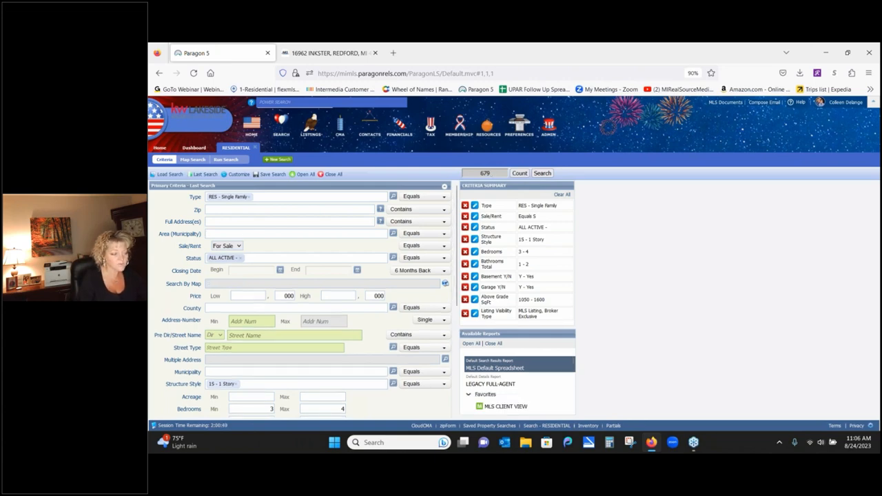
{"action": "type", "text": "ste"}
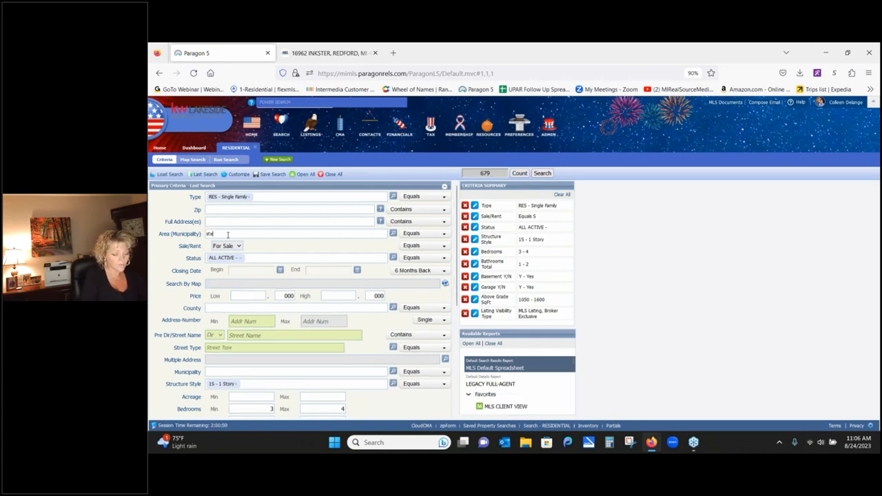
{"action": "type", "text": "r"}
{"action": "left_click", "coordinate": [239, 246]}
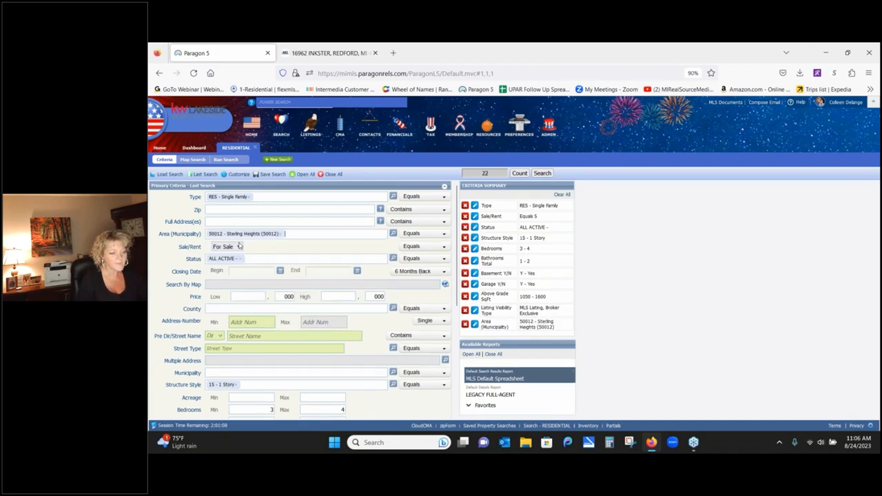
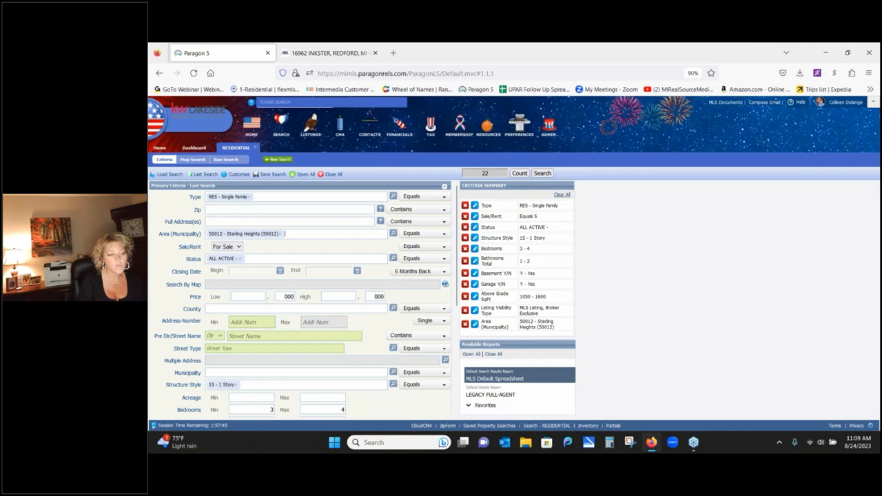
- Run the residential search for 22 listings and move the Address column beside MLS #
{"action": "left_click", "coordinate": [542, 175]}
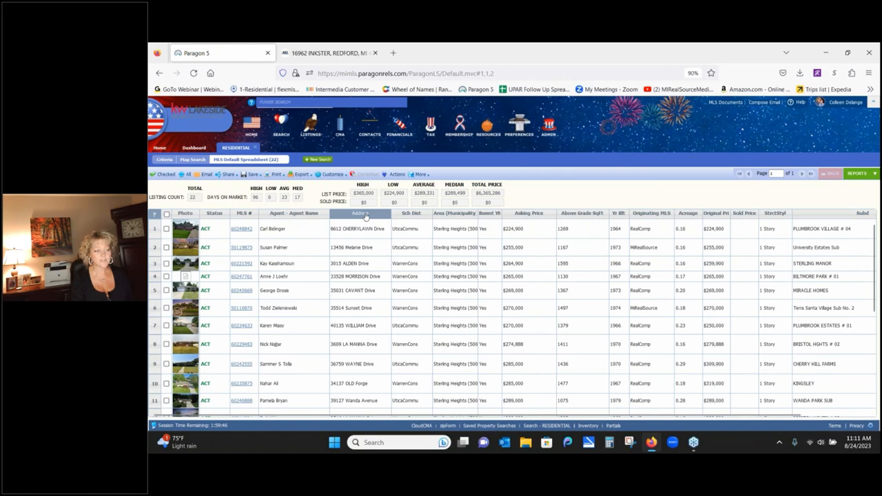
{"action": "left_click_drag", "start_coordinate": [365, 215], "coordinate": [290, 217]}
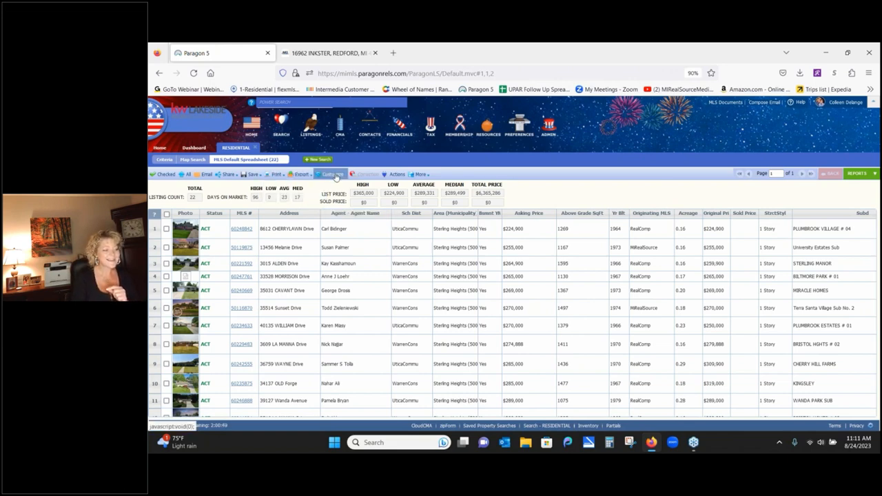
{"action": "mouse_move", "coordinate": [335, 177]}
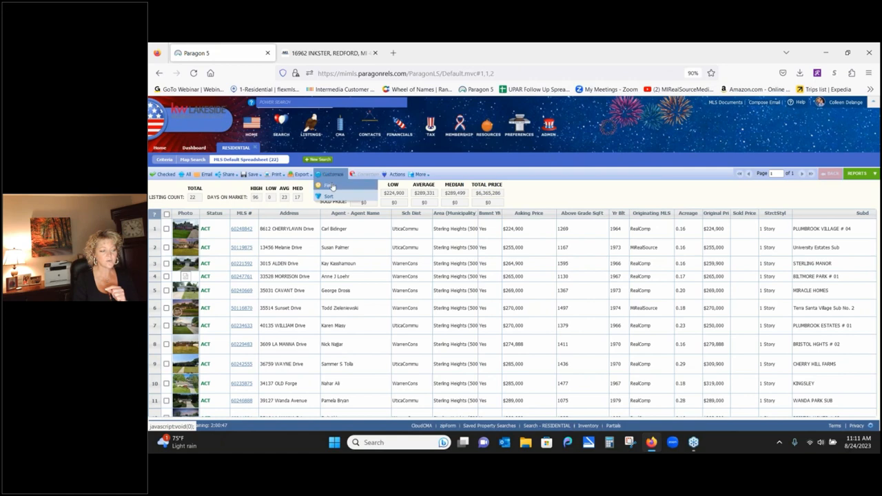
{"action": "left_click", "coordinate": [330, 185]}
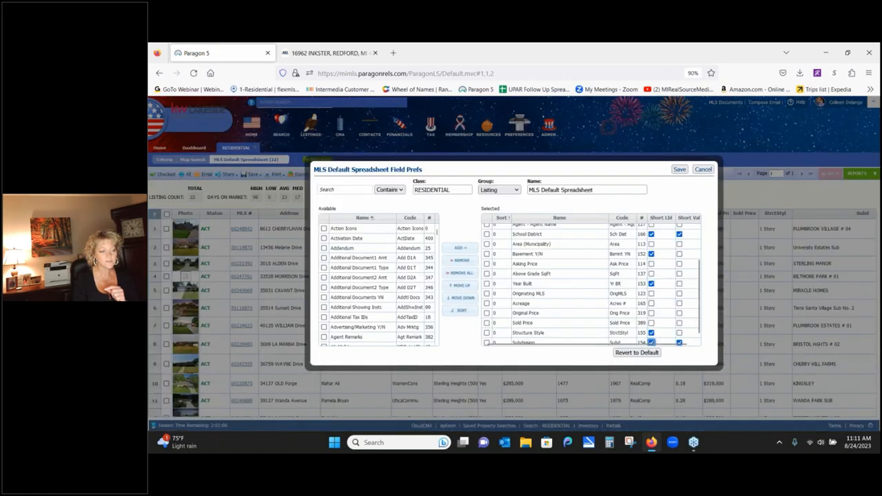
{"action": "left_click", "coordinate": [498, 190]}
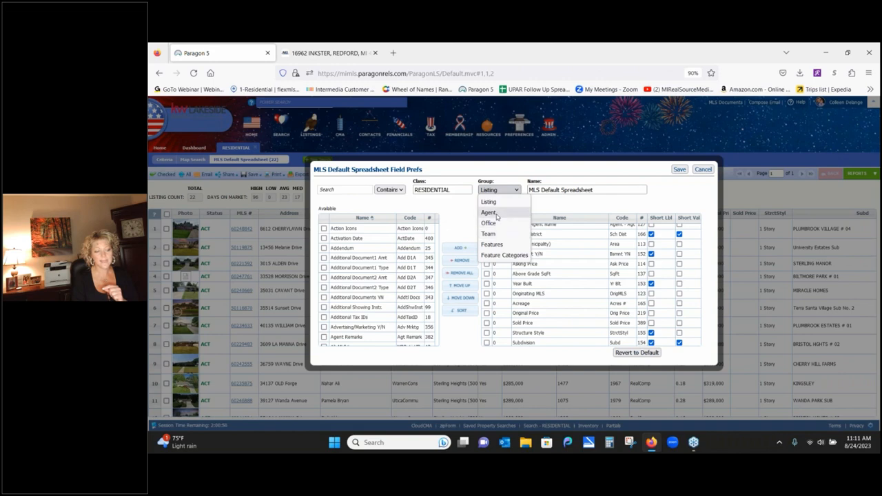
{"action": "left_click", "coordinate": [496, 213]}
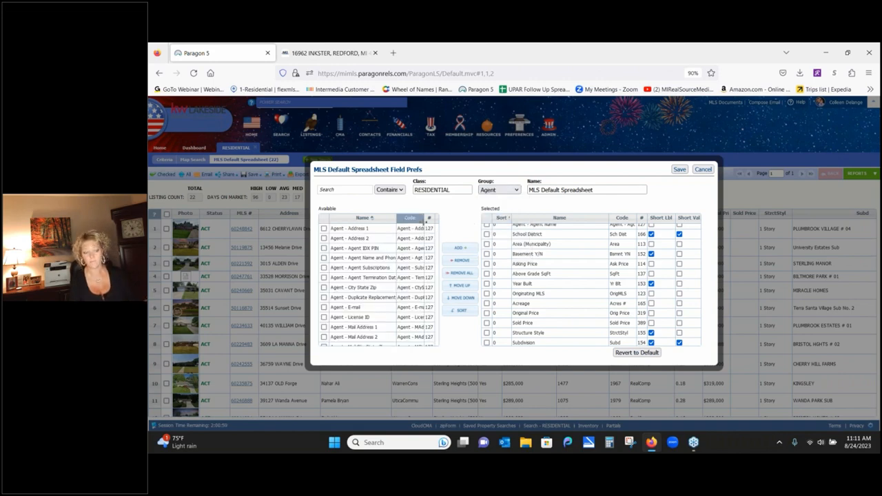
{"action": "left_click", "coordinate": [706, 171]}
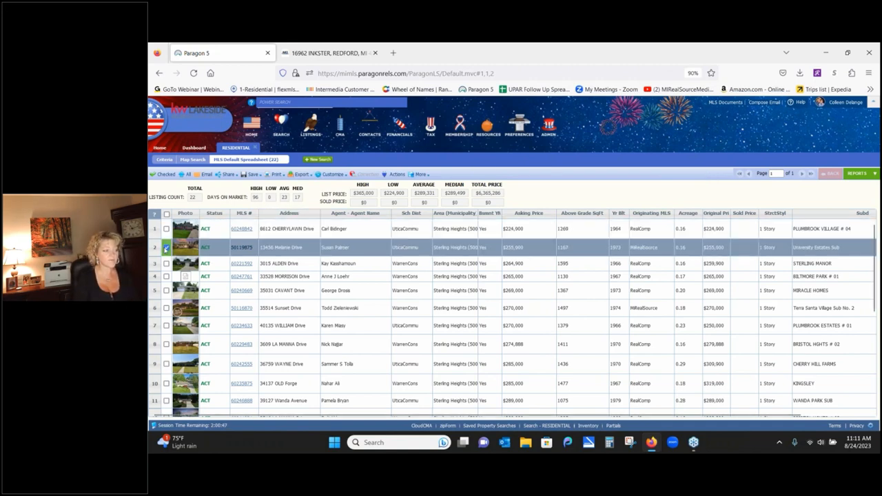
{"action": "left_click", "coordinate": [166, 247]}
{"action": "left_click", "coordinate": [166, 263]}
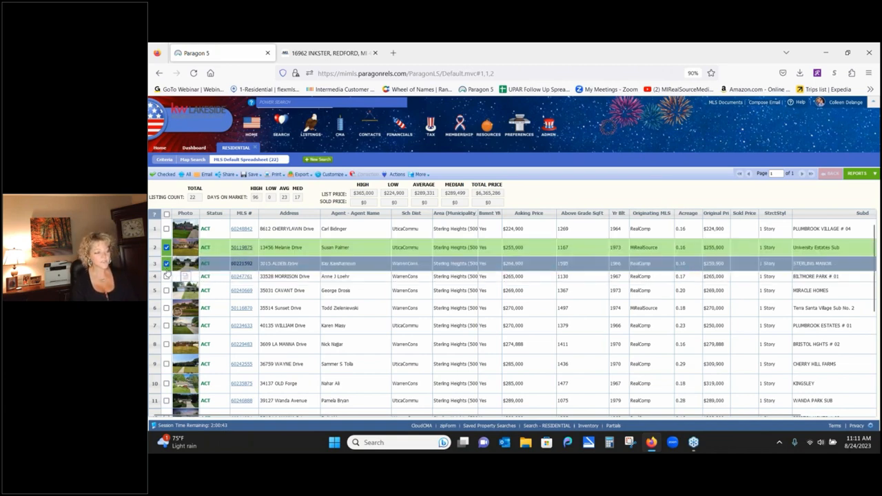
{"action": "left_click", "coordinate": [227, 175]}
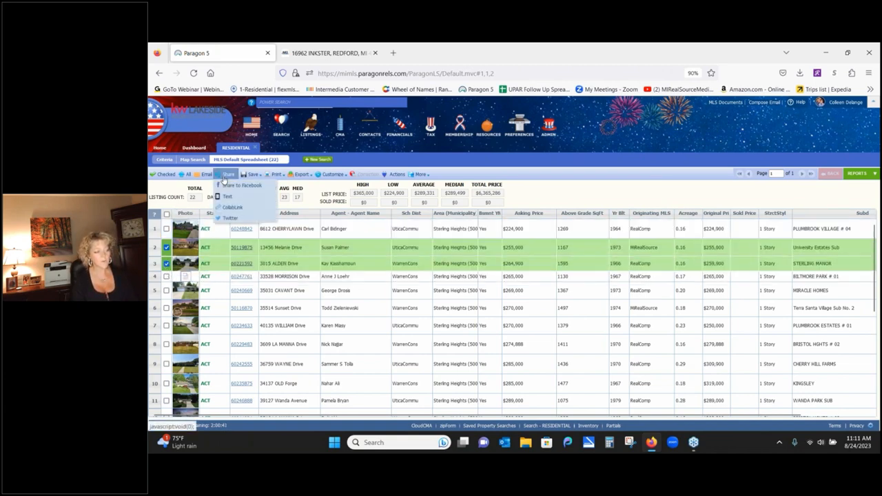
{"action": "left_click", "coordinate": [228, 197]}
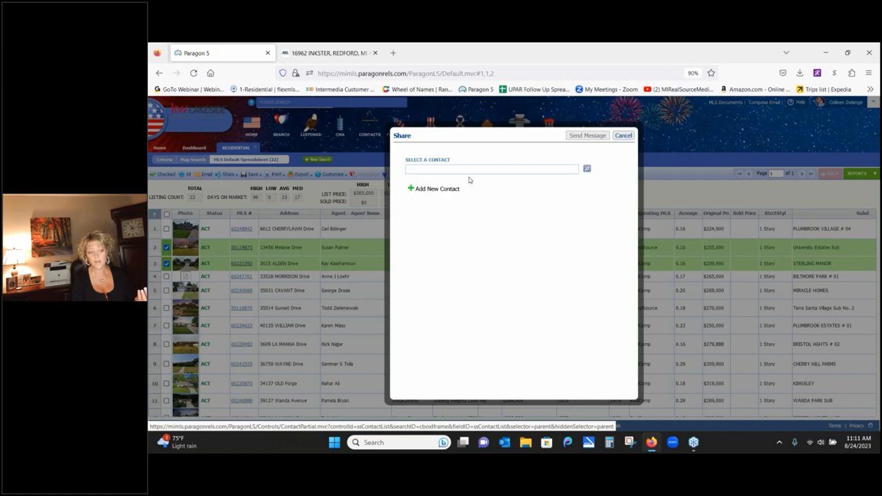
{"action": "left_click", "coordinate": [441, 188]}
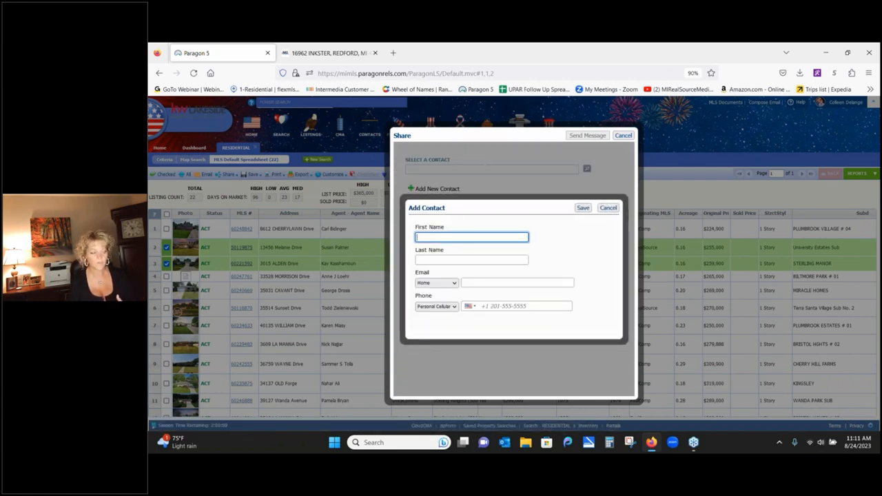
{"action": "left_click", "coordinate": [608, 208]}
{"action": "left_click", "coordinate": [624, 136]}
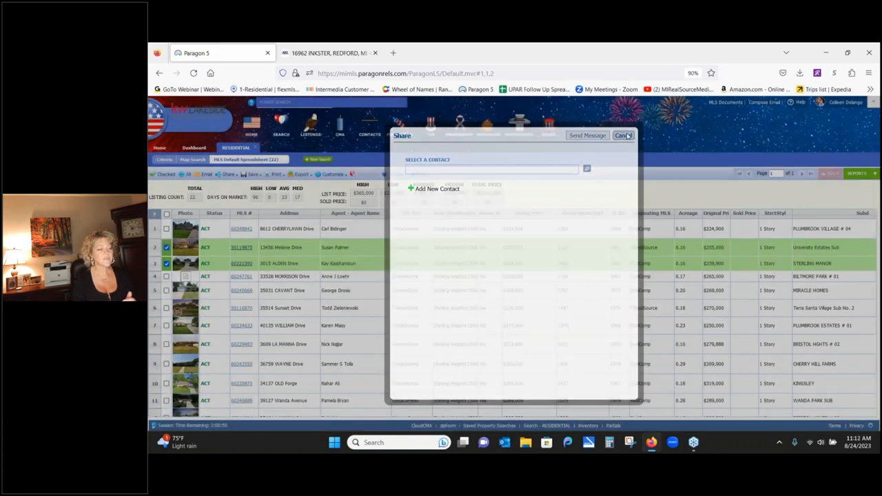
{"action": "left_click", "coordinate": [166, 247]}
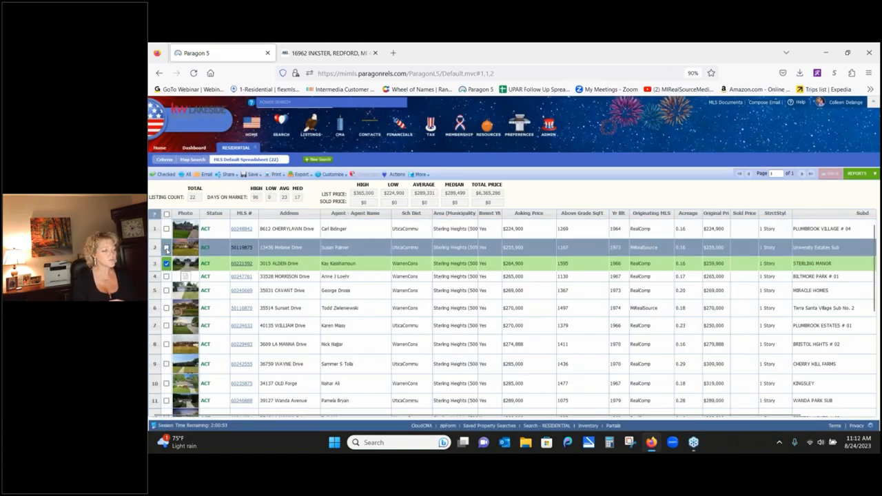
{"action": "left_click", "coordinate": [166, 263]}
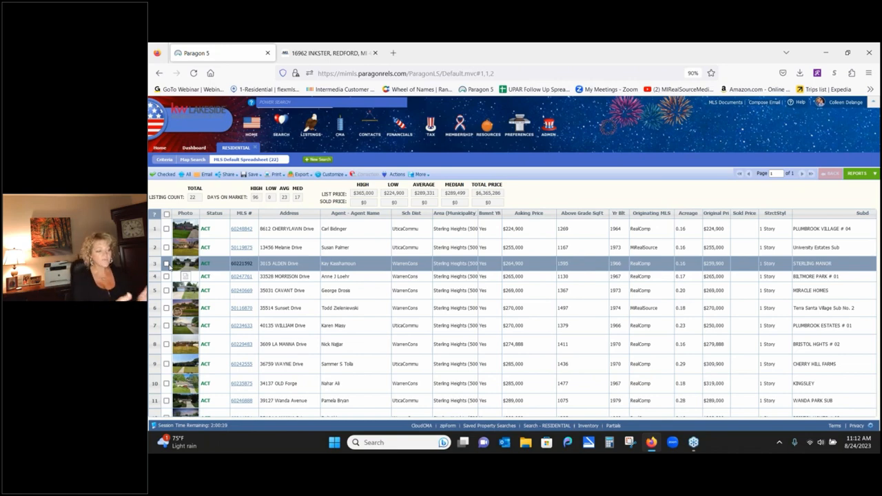
- Save the search as a new search, replacing the default name with the buyer's search name
{"action": "left_click", "coordinate": [252, 175]}
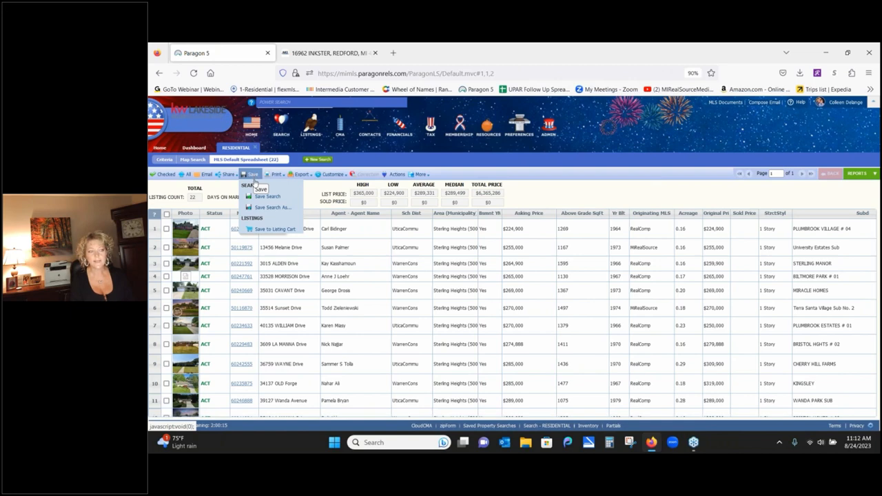
{"action": "left_click", "coordinate": [257, 208]}
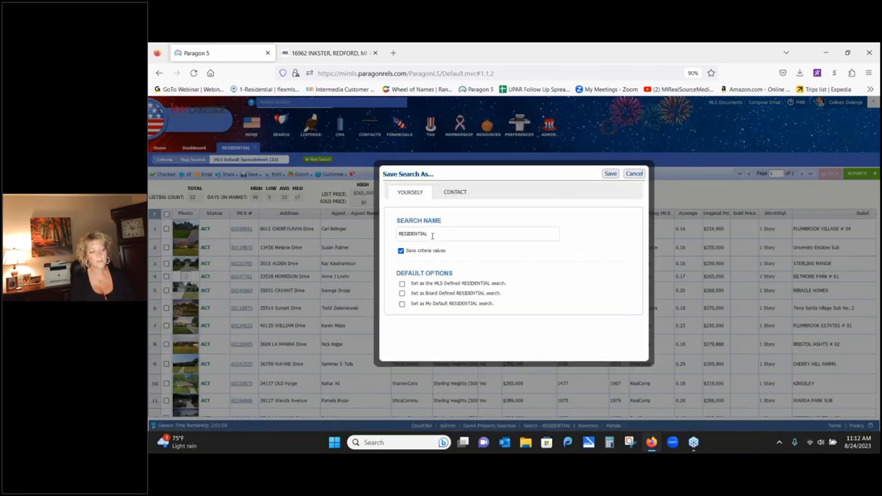
{"action": "double_click", "coordinate": [432, 234]}
{"action": "type", "text": "Lisa"}
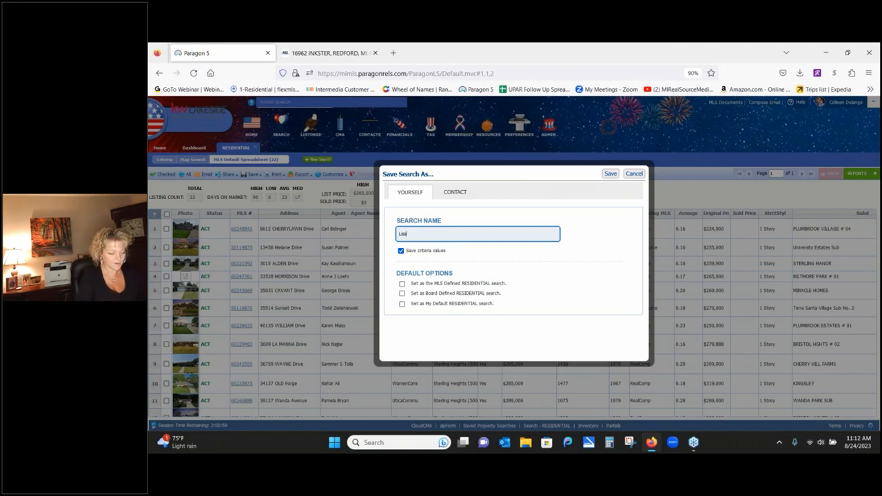
{"action": "type", "text": "s Sa"}
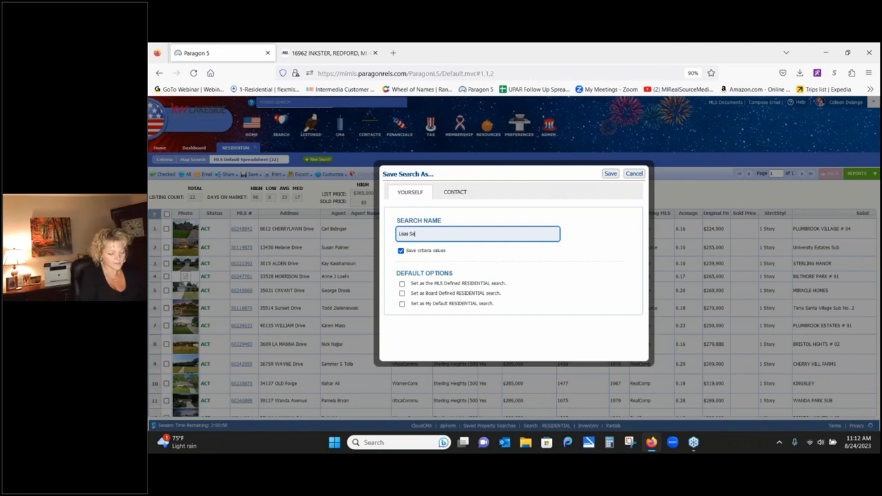
{"action": "type", "text": "ved Search"}
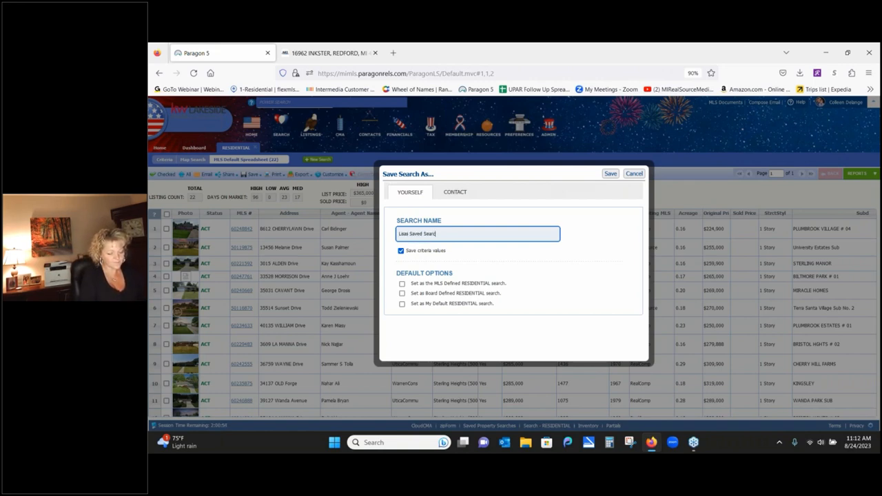
- Add a new buyer contact with first name, last name and e-mail, then save and notify
{"action": "left_click", "coordinate": [458, 193]}
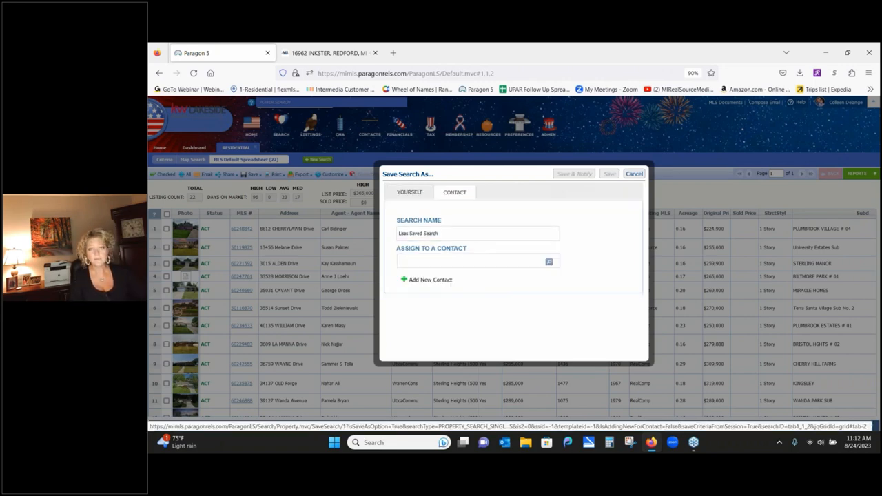
{"action": "left_click", "coordinate": [427, 280]}
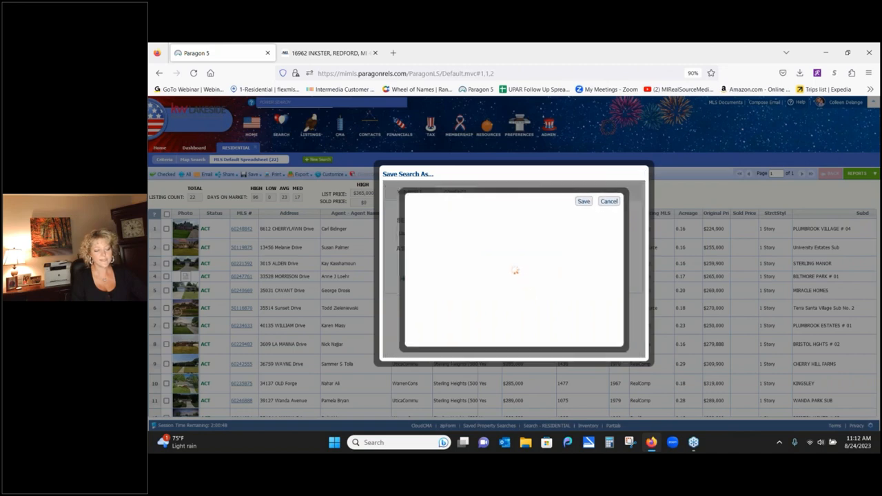
{"action": "type", "text": "L"}
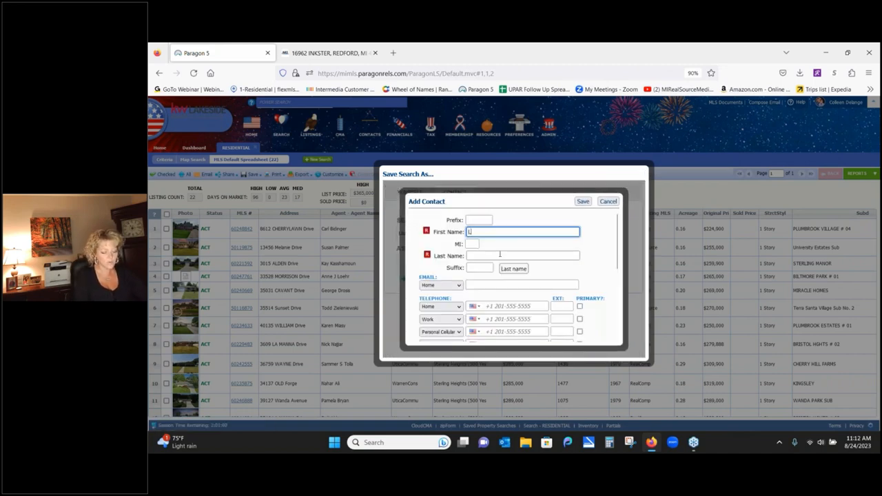
{"action": "type", "text": "isa"}
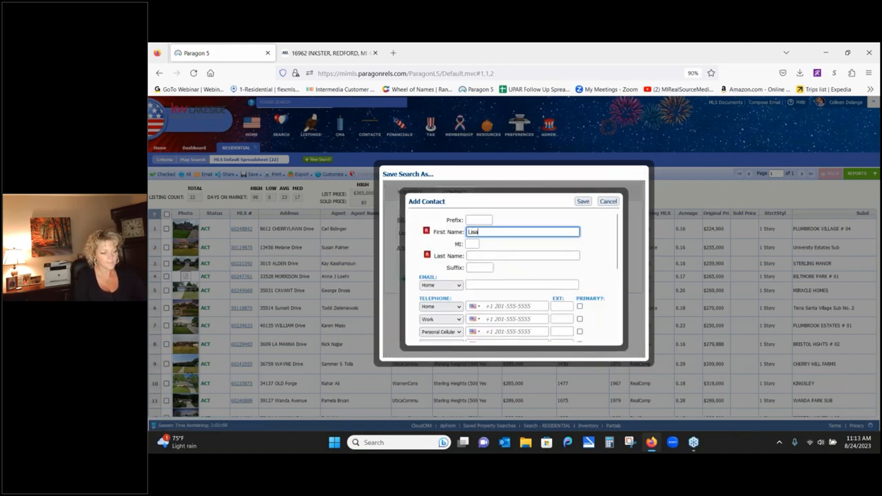
{"action": "left_click", "coordinate": [493, 256]}
{"action": "type", "text": "N"}
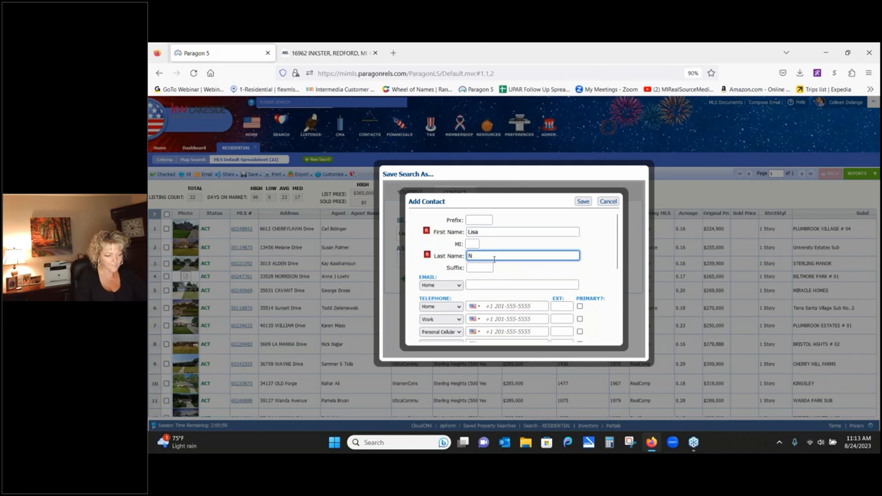
{"action": "left_click", "coordinate": [484, 286]}
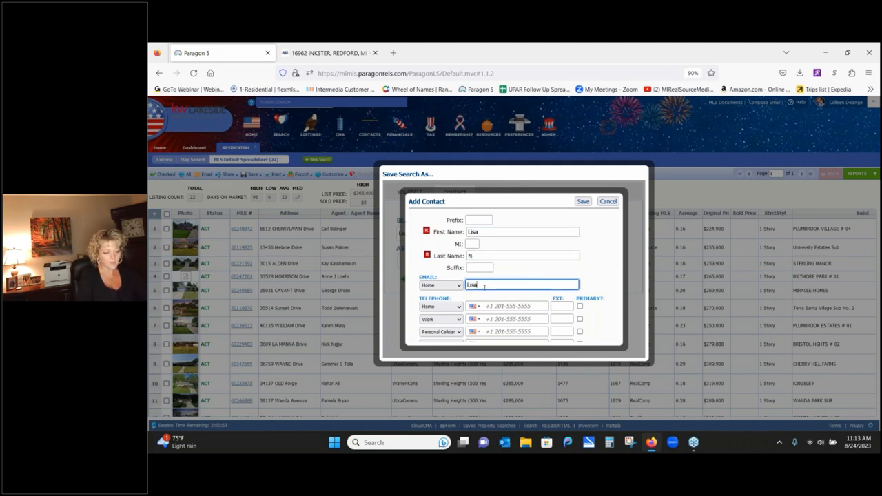
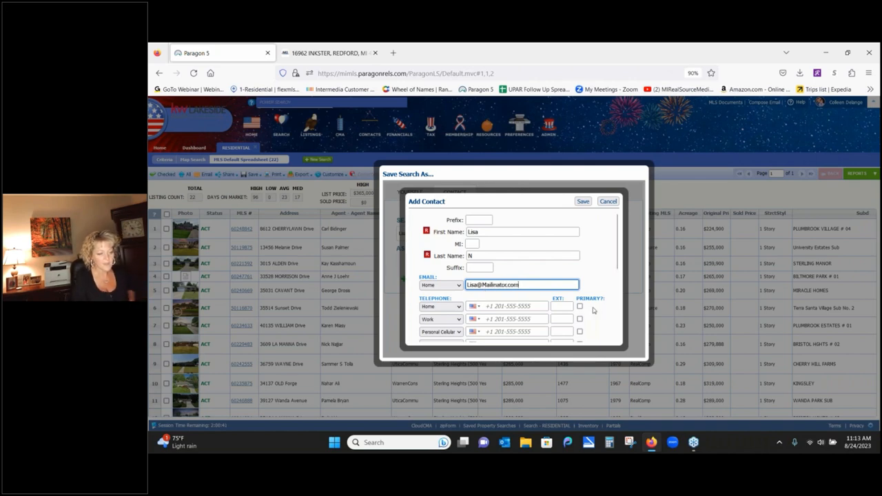
{"action": "left_click", "coordinate": [583, 201]}
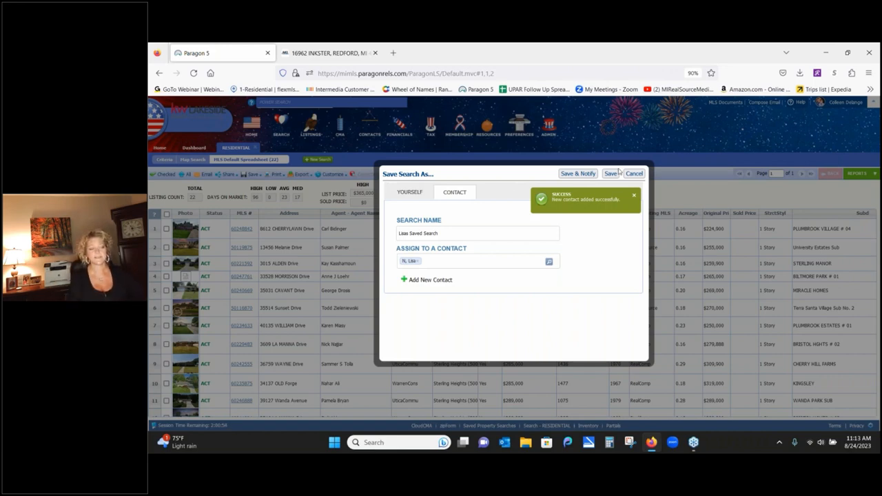
{"action": "left_click", "coordinate": [575, 174]}
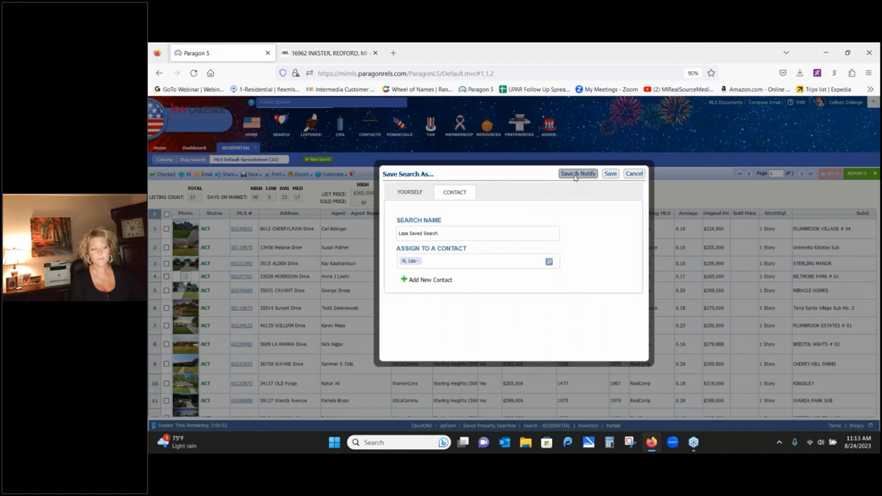
{"action": "left_click", "coordinate": [576, 175]}
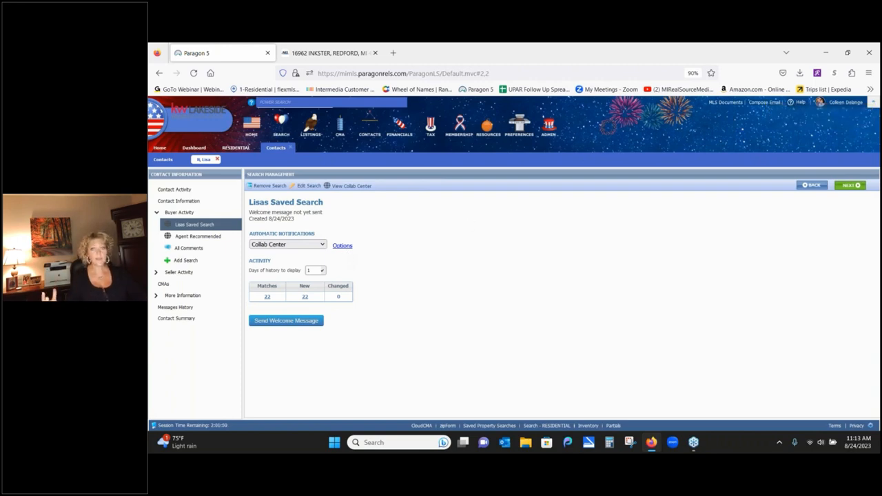
{"action": "left_click", "coordinate": [342, 245]}
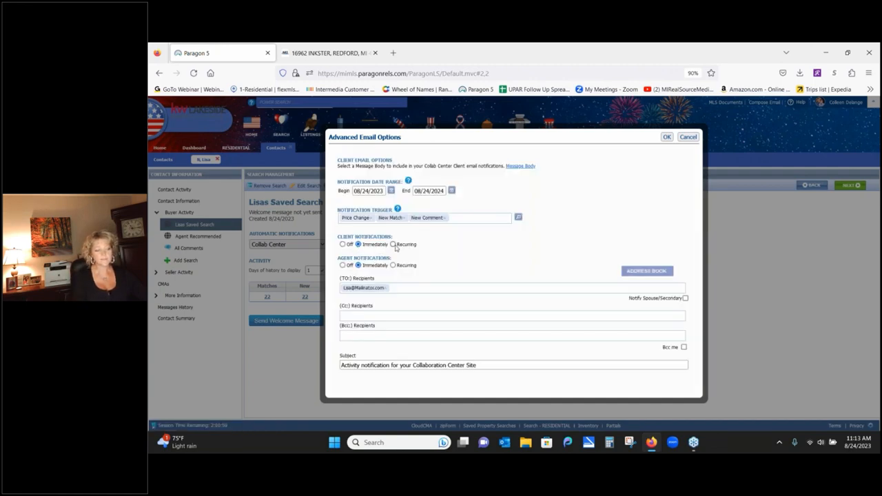
{"action": "left_click", "coordinate": [394, 244]}
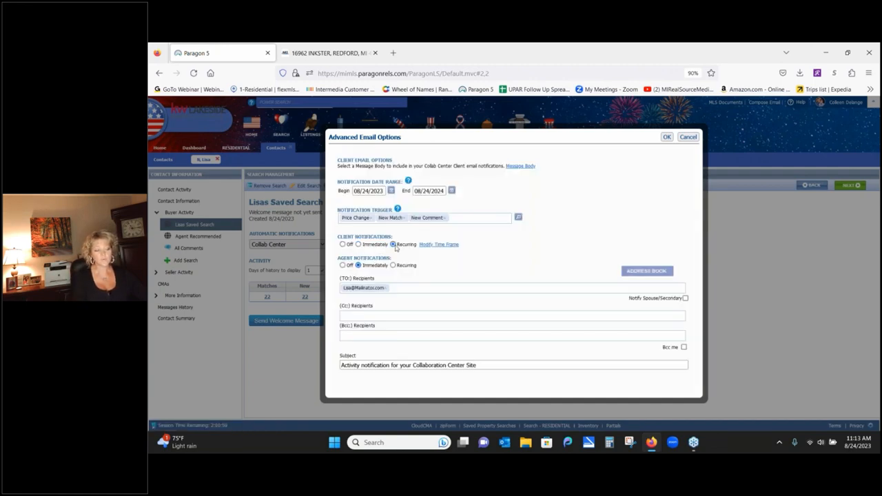
{"action": "left_click", "coordinate": [440, 245]}
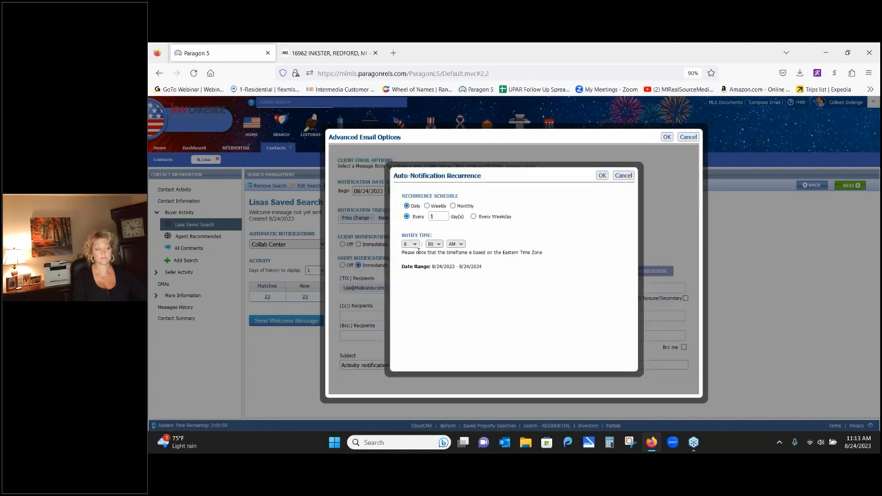
{"action": "left_click", "coordinate": [622, 176]}
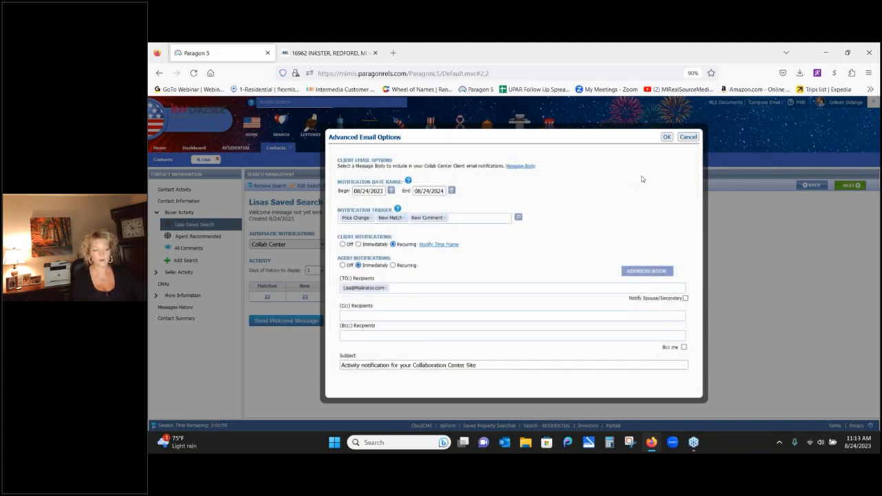
{"action": "left_click", "coordinate": [691, 138]}
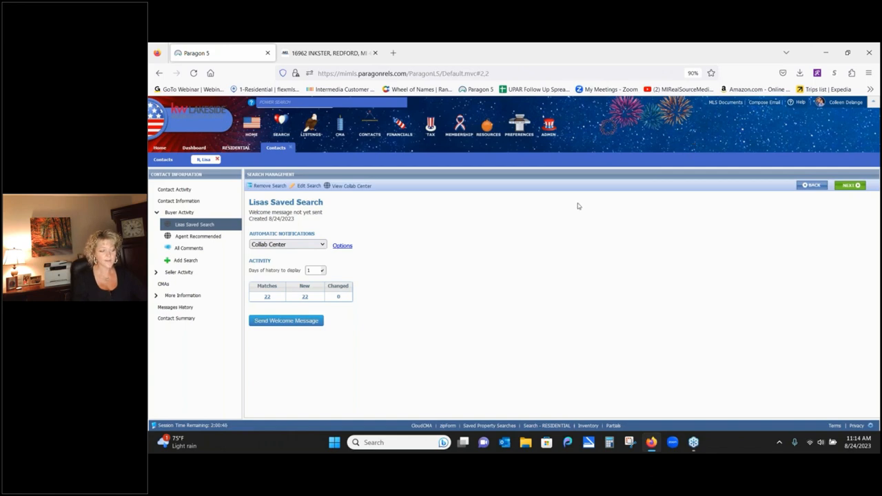
- Send the buyer the Collaboration Center welcome email and close the Email Sent confirmation
{"action": "left_click", "coordinate": [306, 326]}
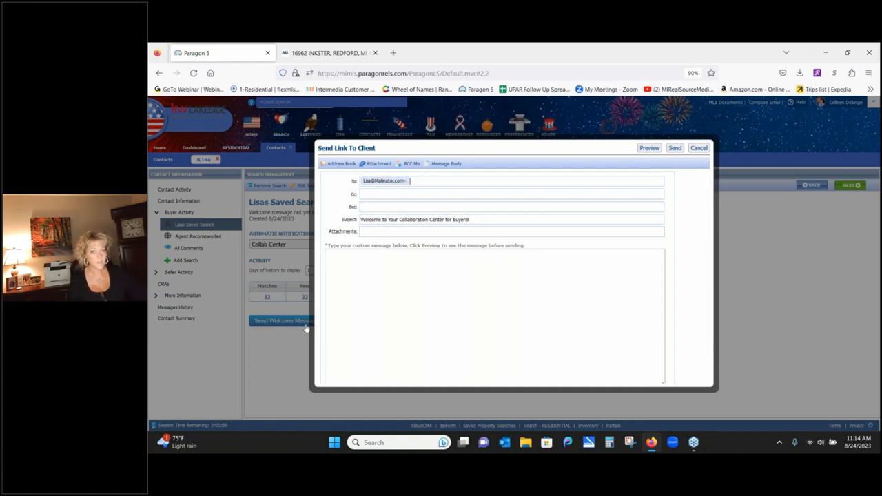
{"action": "left_click", "coordinate": [675, 148]}
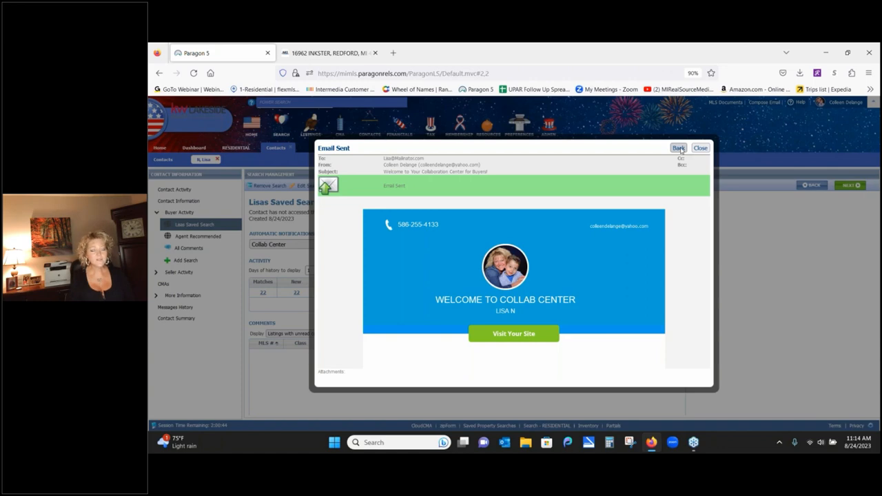
{"action": "left_click", "coordinate": [700, 148]}
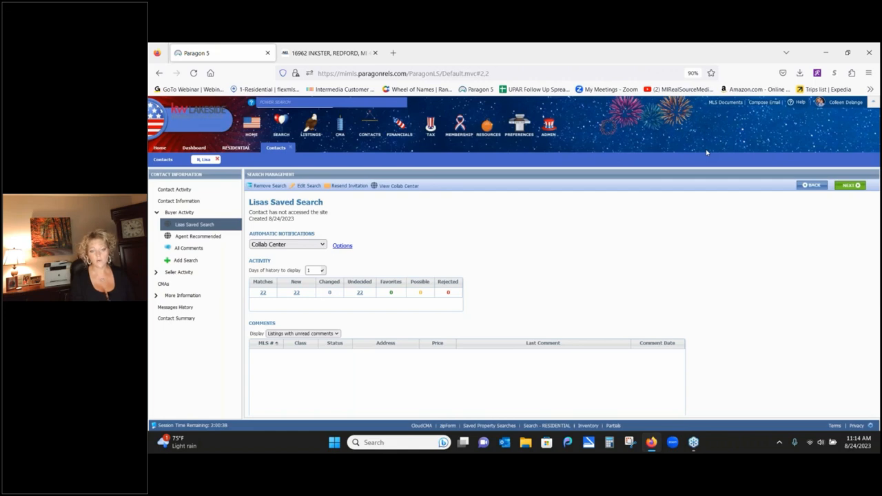
- Close the contact and residential tabs, then open row 17's Collaboration Center from View / Manage Contacts
{"action": "left_click", "coordinate": [290, 149]}
{"action": "left_click", "coordinate": [258, 149]}
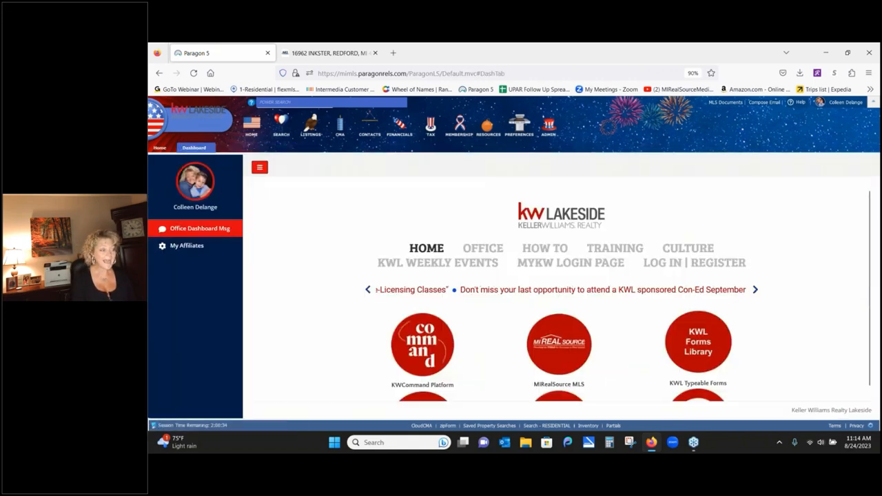
{"action": "left_click", "coordinate": [372, 128]}
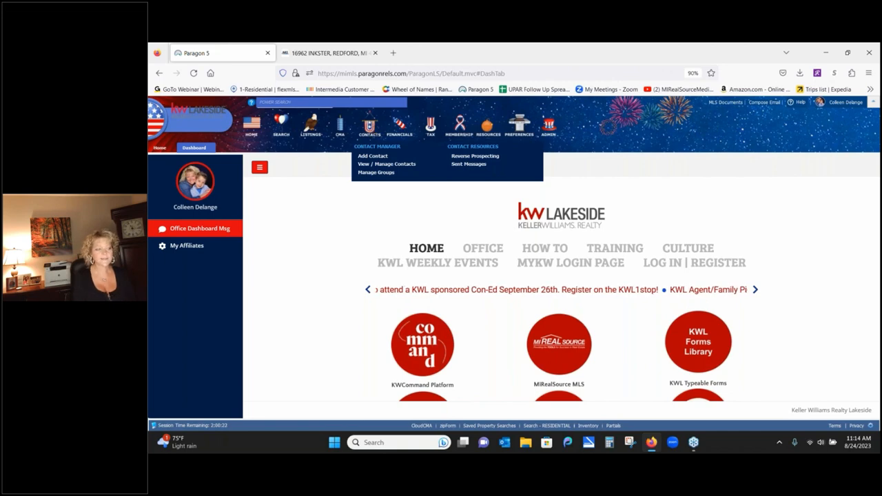
{"action": "left_click", "coordinate": [385, 164]}
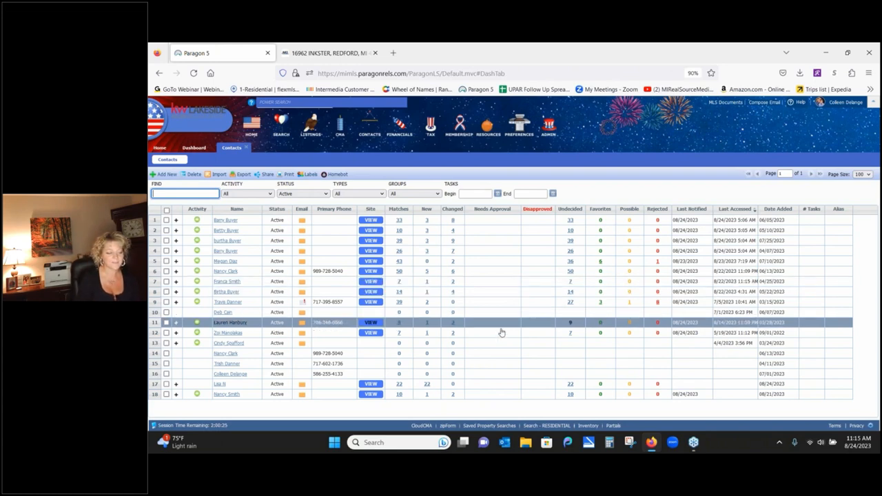
{"action": "left_click", "coordinate": [371, 387]}
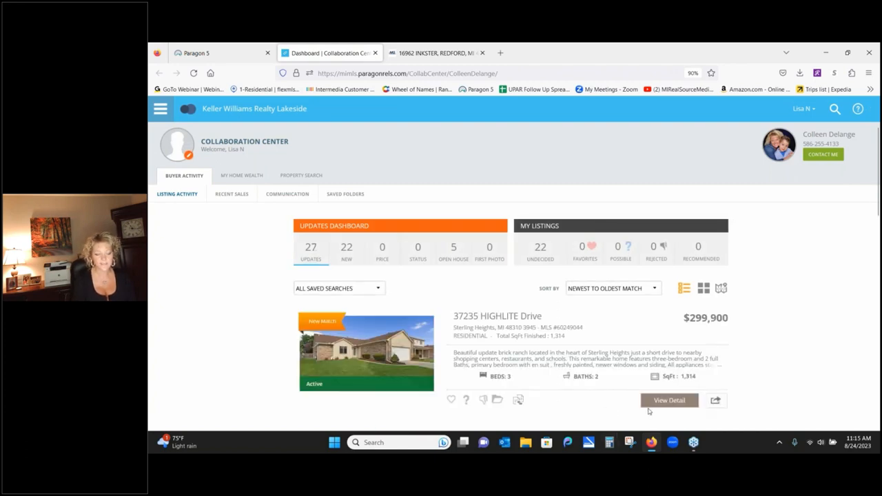
{"action": "left_click", "coordinate": [665, 401]}
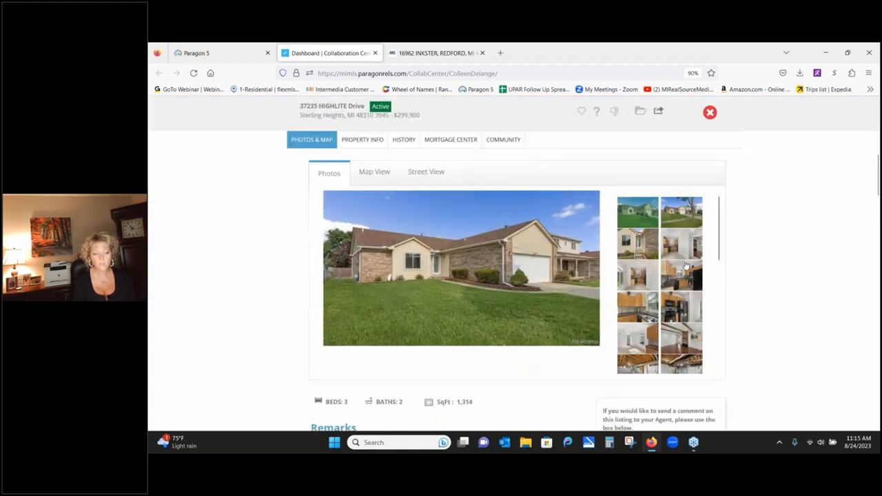
{"action": "left_click", "coordinate": [420, 173]}
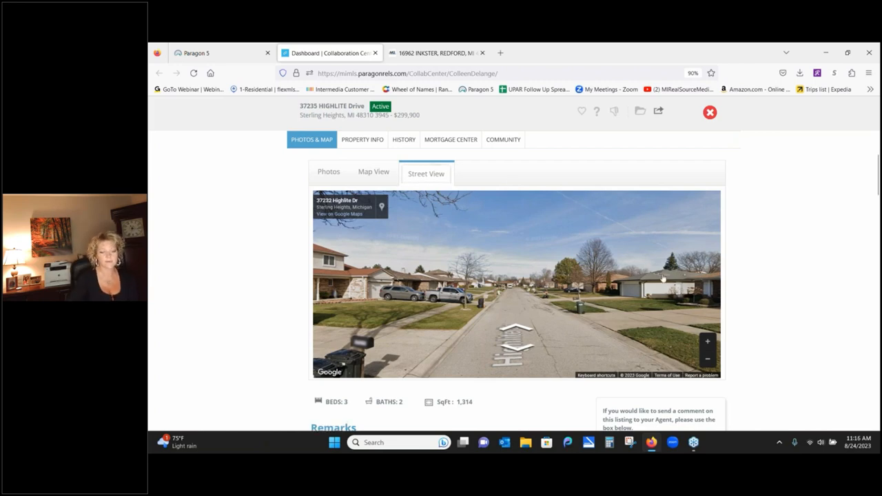
{"action": "scroll", "coordinate": [789, 274], "scroll_direction": "down", "scroll_amount": 3}
{"action": "scroll", "coordinate": [790, 274], "scroll_direction": "down", "scroll_amount": 1}
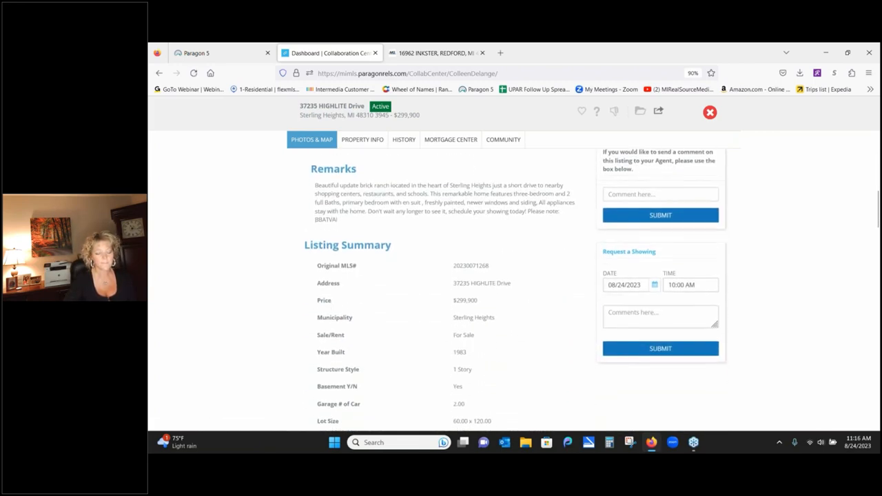
{"action": "scroll", "coordinate": [782, 370], "scroll_direction": "up", "scroll_amount": 2}
{"action": "scroll", "coordinate": [781, 369], "scroll_direction": "up", "scroll_amount": 3}
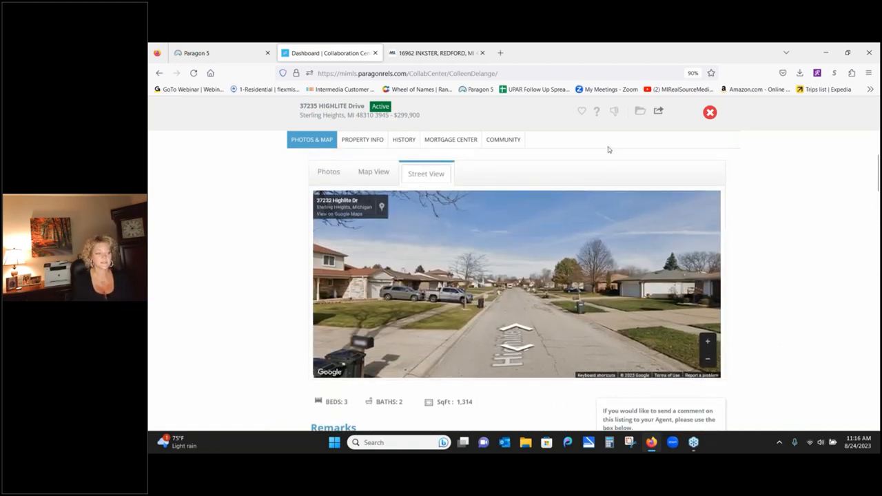
{"action": "left_click", "coordinate": [582, 112]}
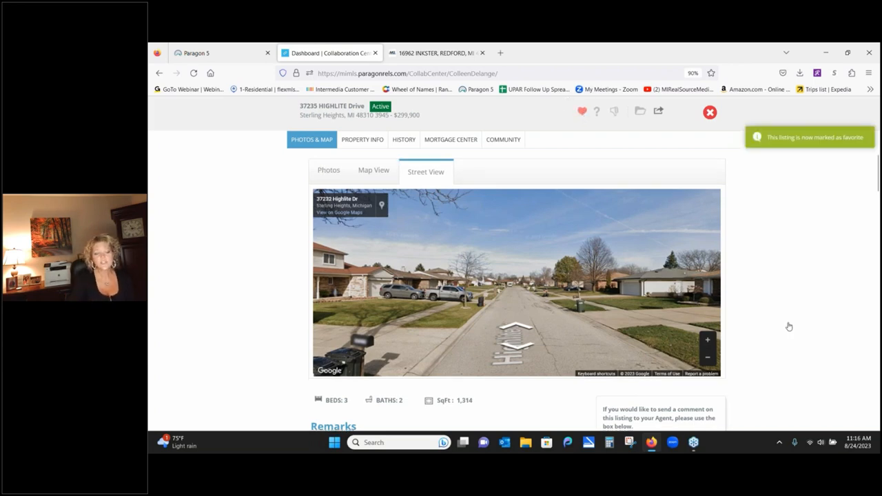
{"action": "scroll", "coordinate": [788, 328], "scroll_direction": "down", "scroll_amount": 5}
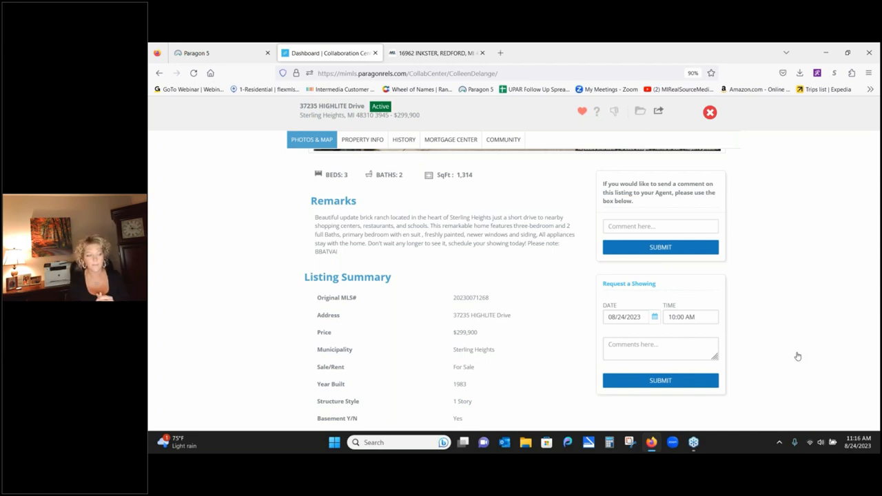
{"action": "scroll", "coordinate": [236, 329], "scroll_direction": "up", "scroll_amount": 3}
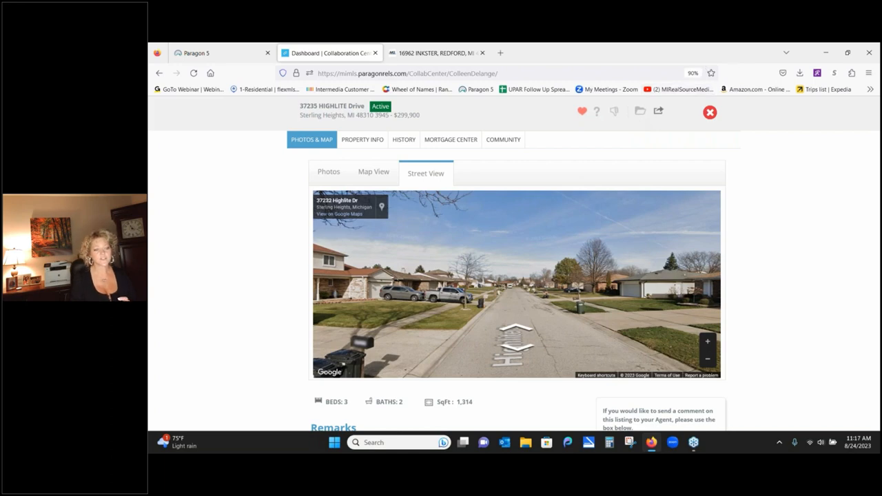
{"action": "left_click", "coordinate": [709, 113]}
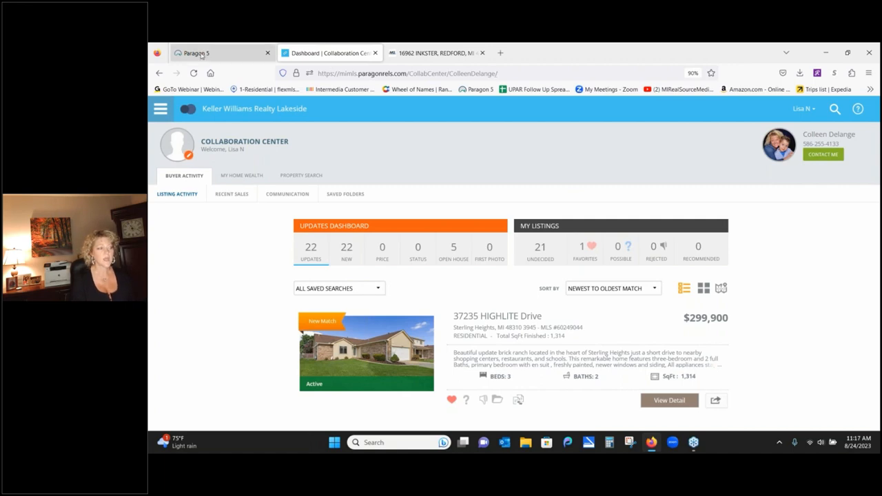
- Select all six of the fifth contact's matching listings and send them to ShowingTime
{"action": "left_click", "coordinate": [375, 52]}
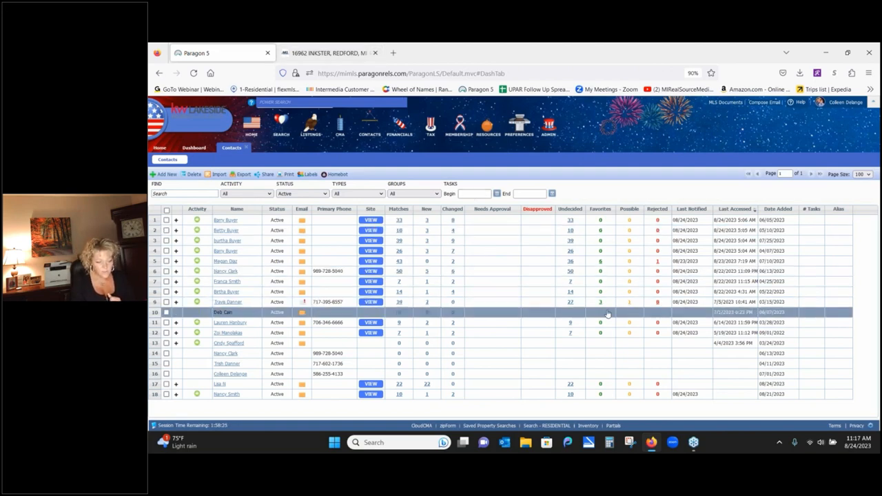
{"action": "left_click", "coordinate": [600, 264]}
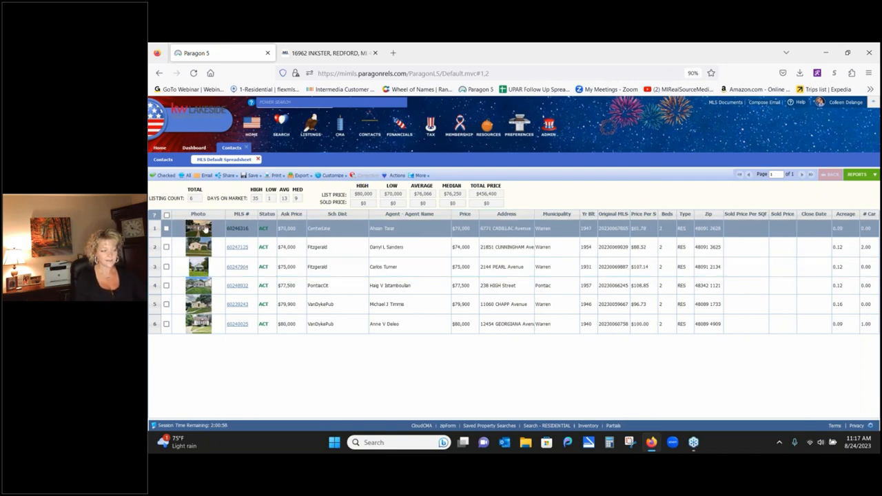
{"action": "left_click", "coordinate": [166, 216]}
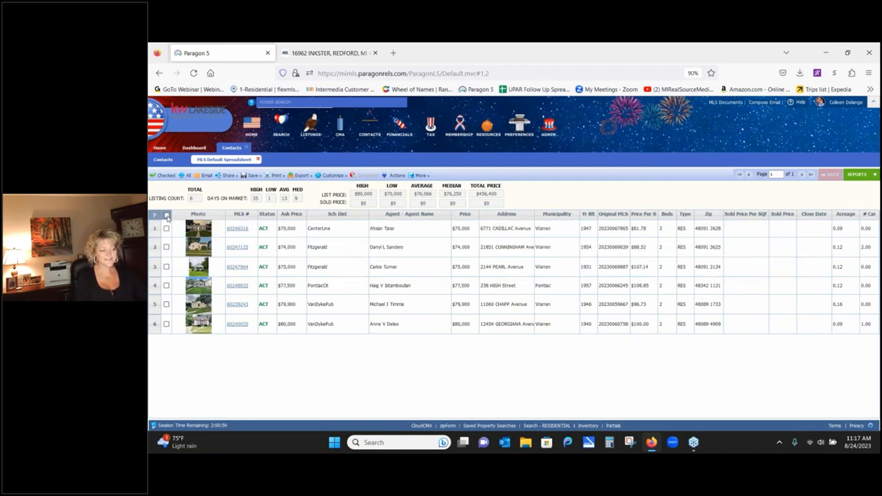
{"action": "left_click", "coordinate": [167, 215]}
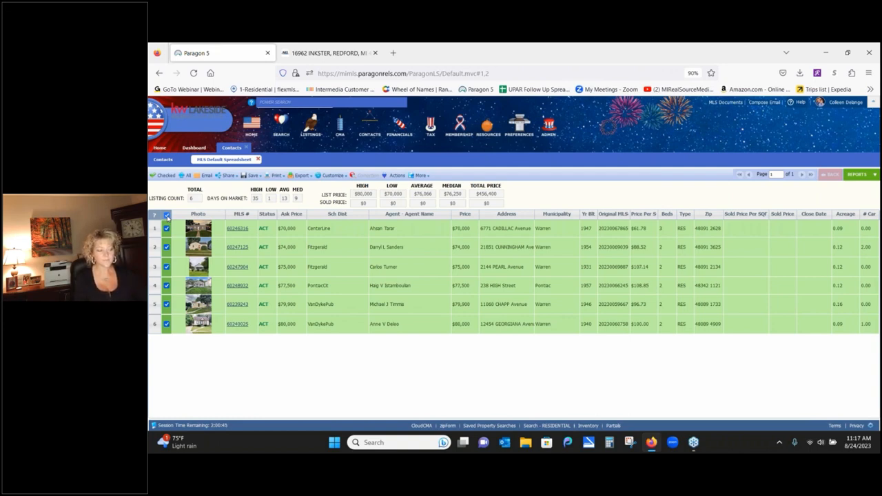
{"action": "left_click", "coordinate": [390, 177]}
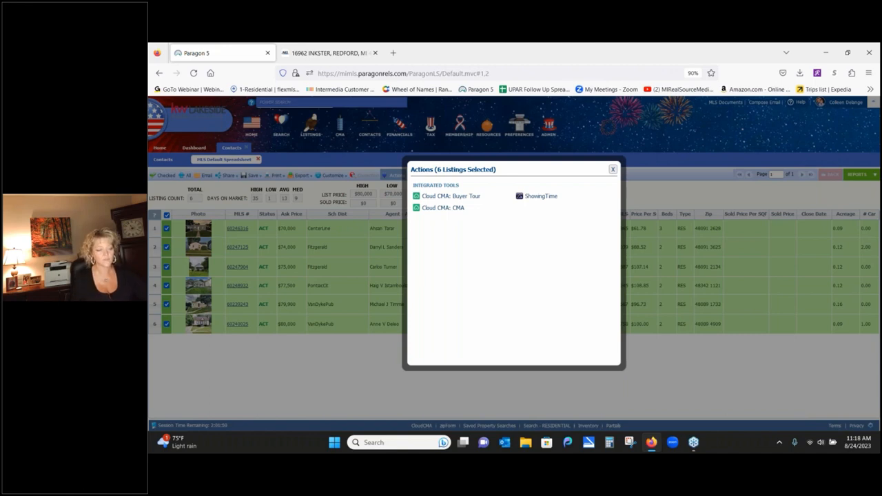
{"action": "left_click", "coordinate": [541, 197]}
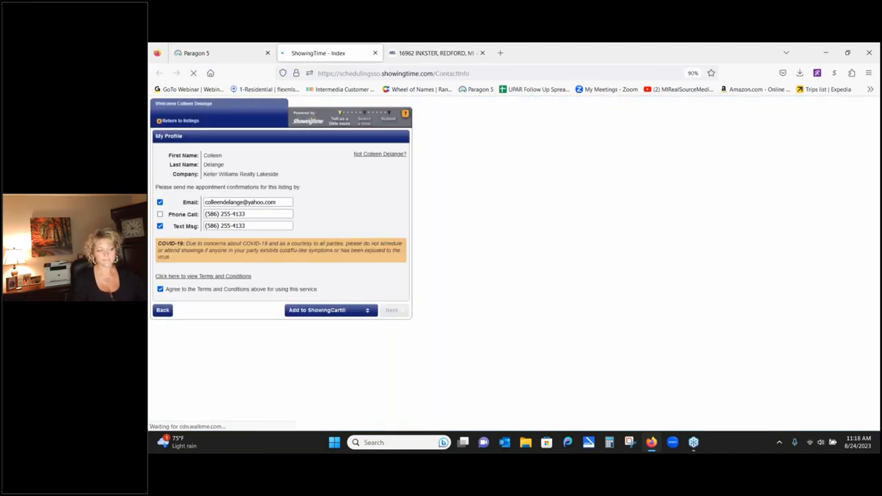
- Create a new ShowingCart tour dated August 25 for the sample buyer
{"action": "left_click", "coordinate": [339, 310]}
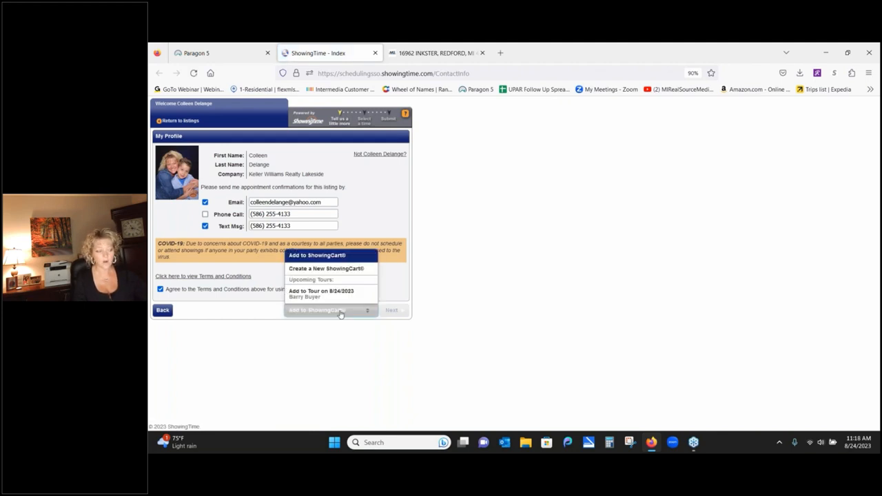
{"action": "left_click", "coordinate": [335, 268]}
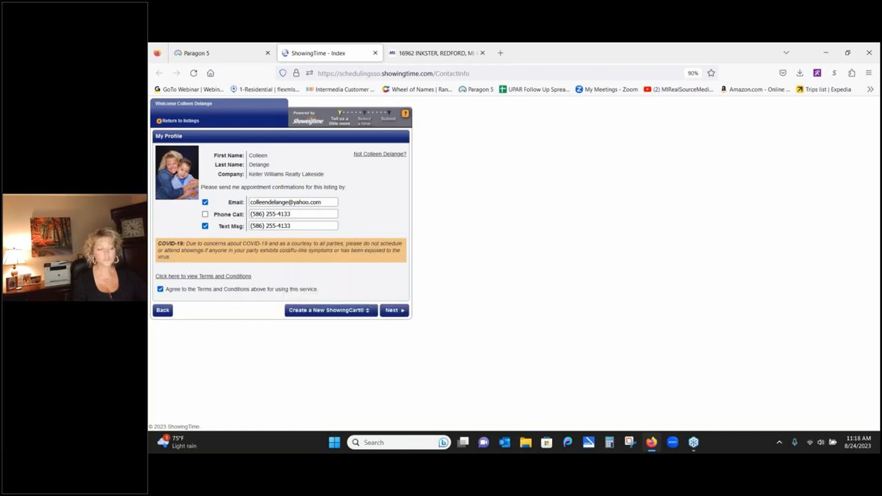
{"action": "left_click", "coordinate": [391, 310]}
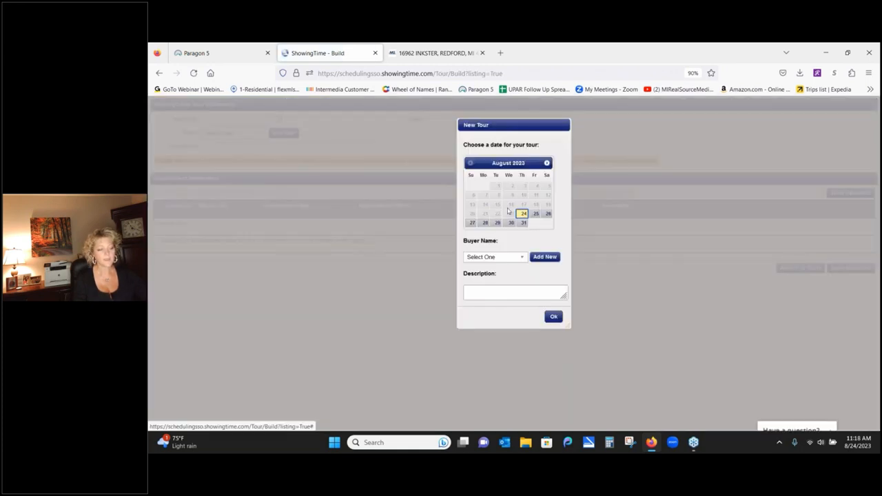
{"action": "left_click", "coordinate": [534, 215]}
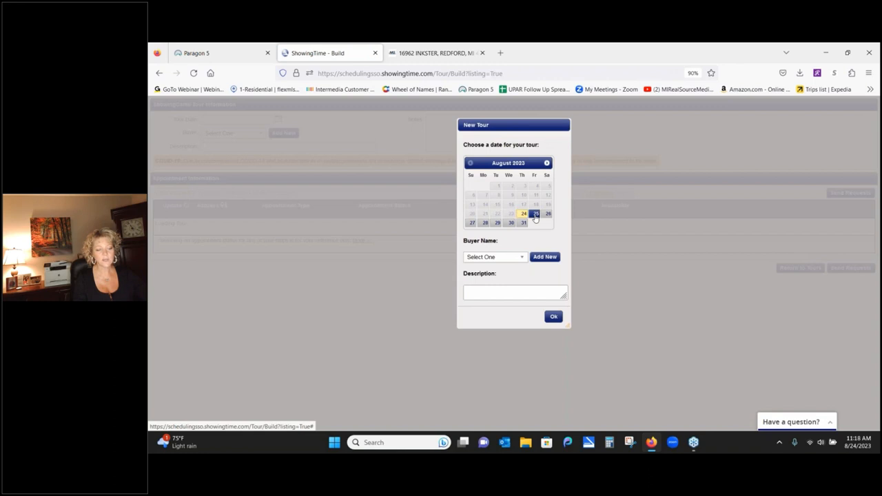
{"action": "left_click", "coordinate": [522, 256]}
{"action": "left_click", "coordinate": [482, 302]}
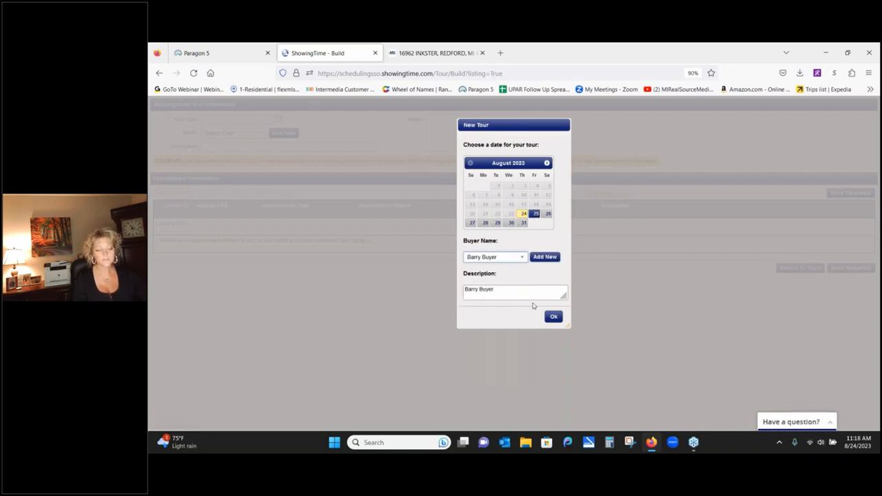
{"action": "left_click", "coordinate": [553, 318]}
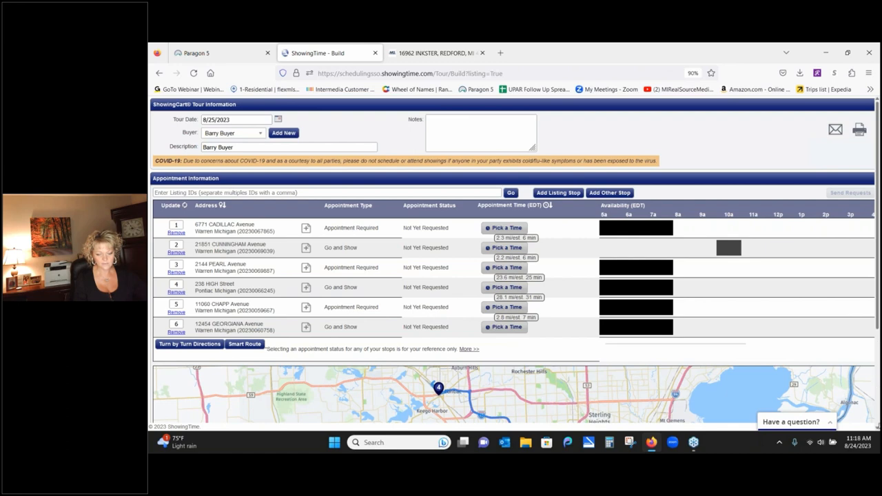
{"action": "scroll", "coordinate": [513, 259], "scroll_direction": "down", "scroll_amount": 4}
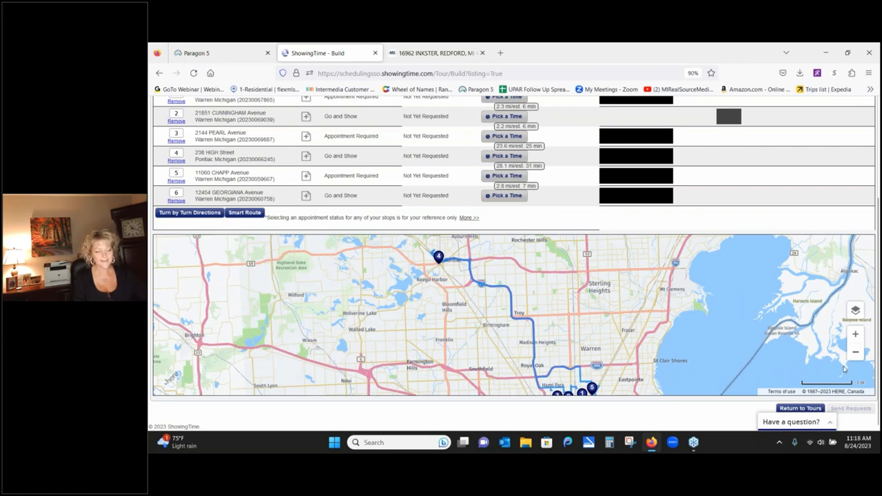
{"action": "left_click", "coordinate": [244, 214]}
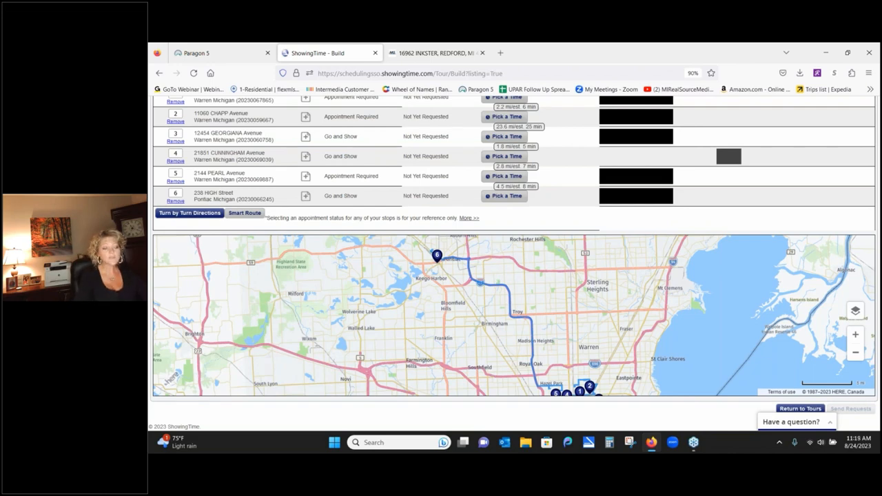
{"action": "scroll", "coordinate": [575, 257], "scroll_direction": "up", "scroll_amount": 2}
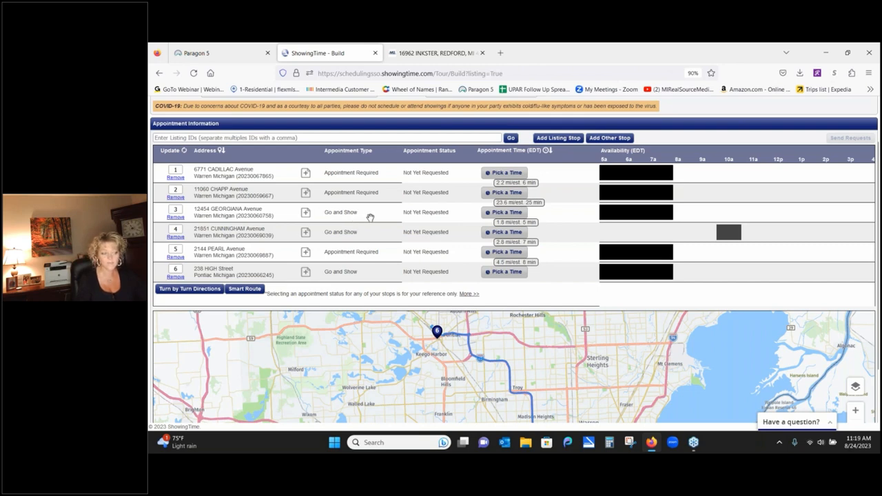
{"action": "left_click_drag", "start_coordinate": [370, 217], "coordinate": [370, 180]}
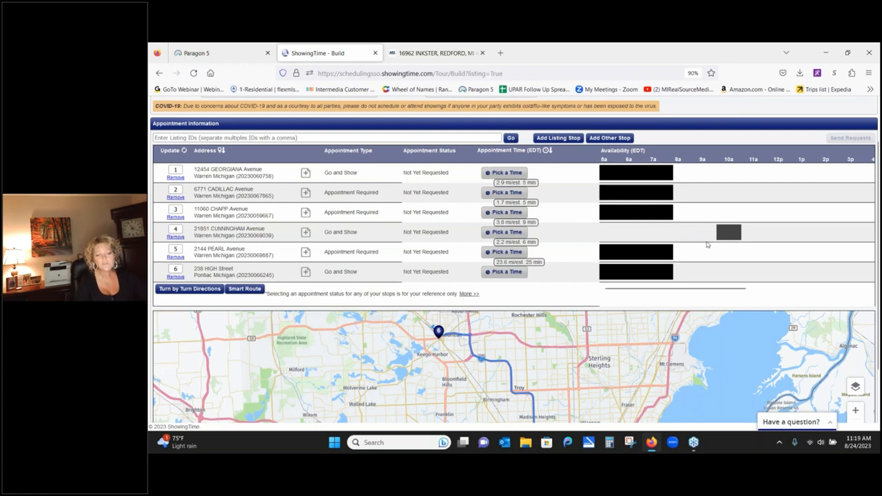
{"action": "mouse_move", "coordinate": [725, 240]}
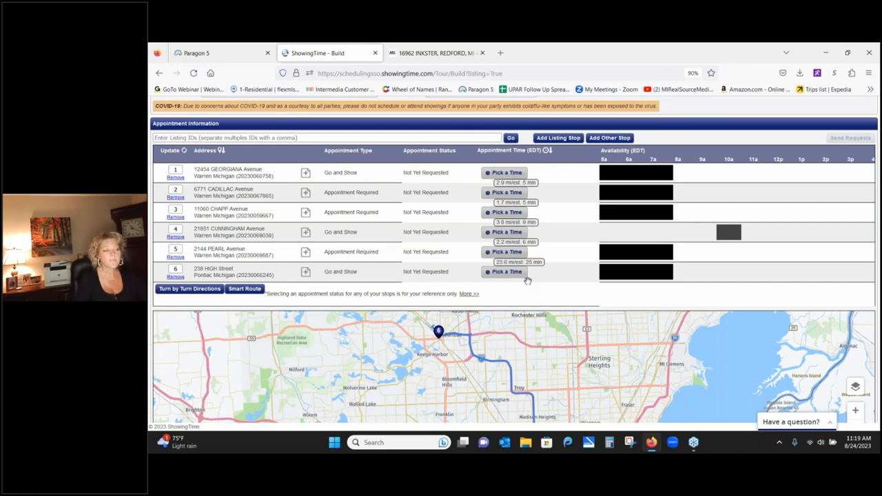
{"action": "left_click", "coordinate": [499, 173]}
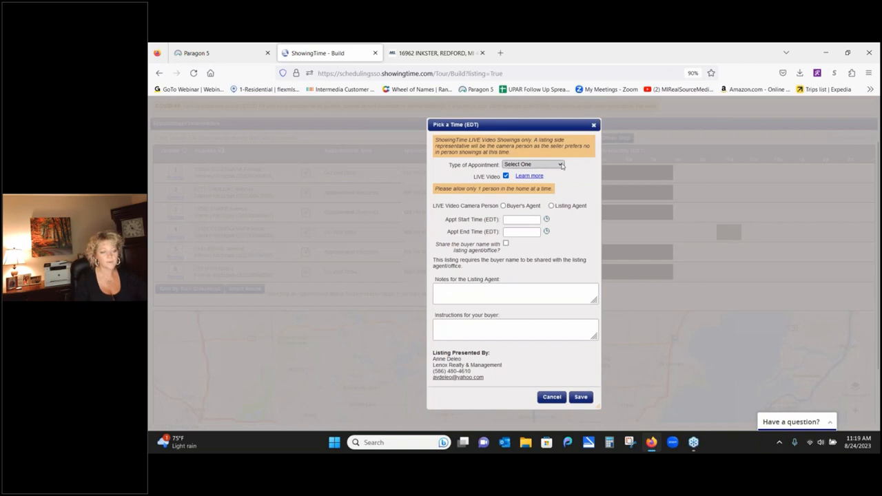
{"action": "left_click", "coordinate": [562, 166]}
{"action": "left_click", "coordinate": [553, 185]}
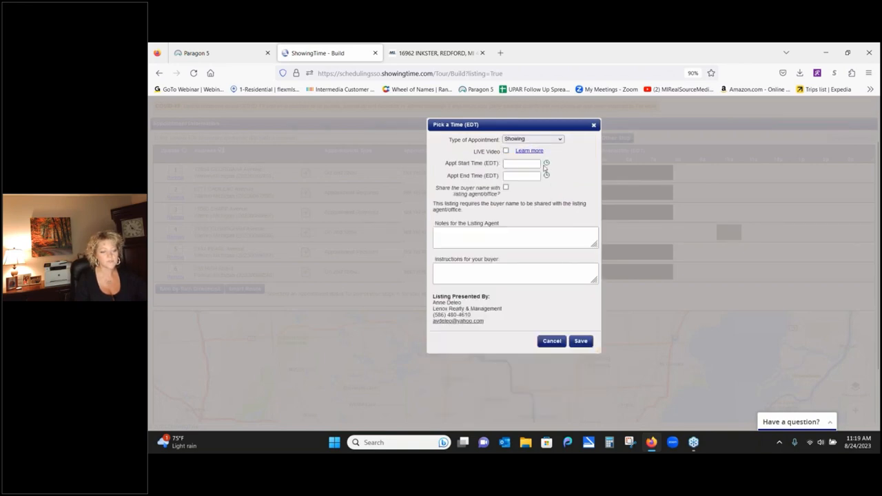
{"action": "left_click", "coordinate": [546, 164]}
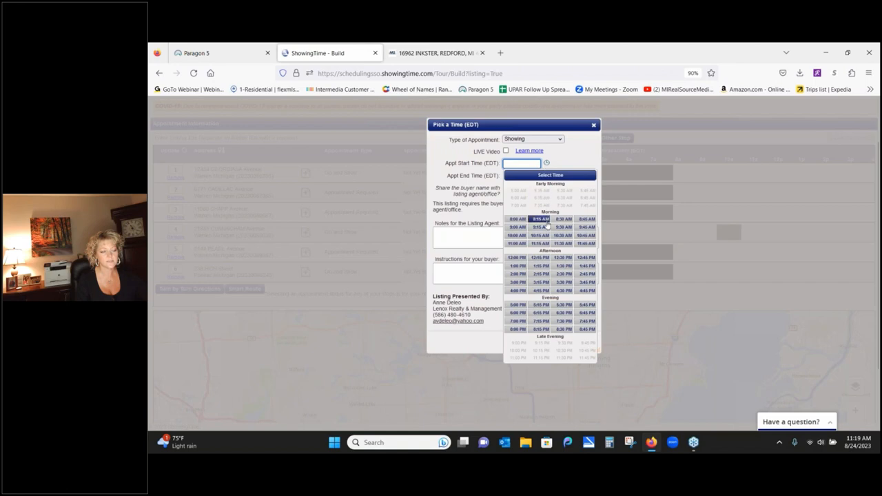
{"action": "left_click", "coordinate": [540, 243]}
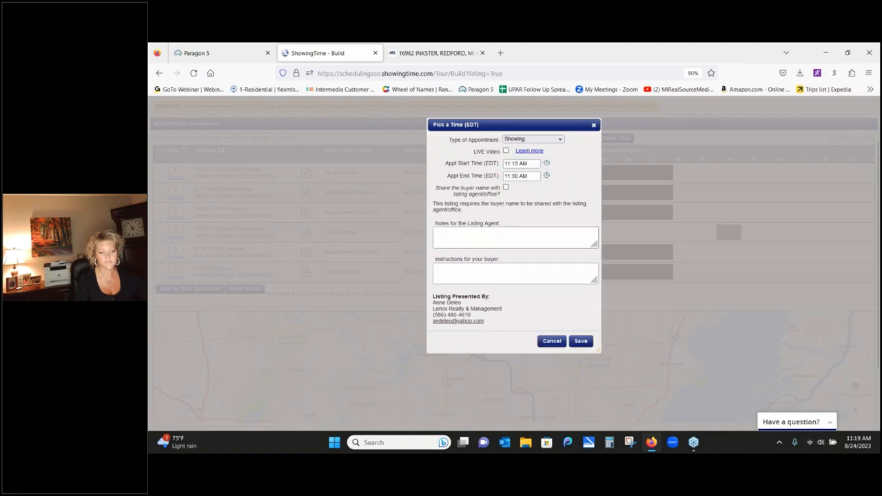
{"action": "left_click", "coordinate": [581, 341]}
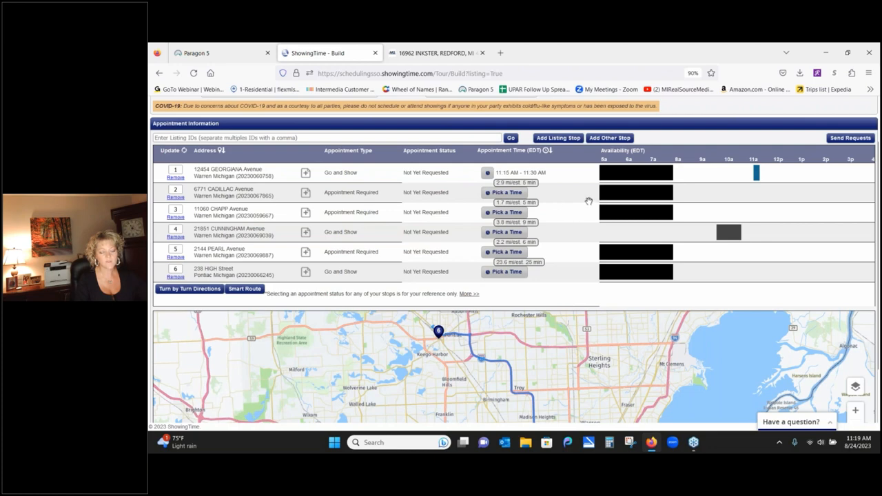
- Schedule the second stop as a Showing at 11:30 AM, adding the missing showing type
{"action": "left_click", "coordinate": [527, 195]}
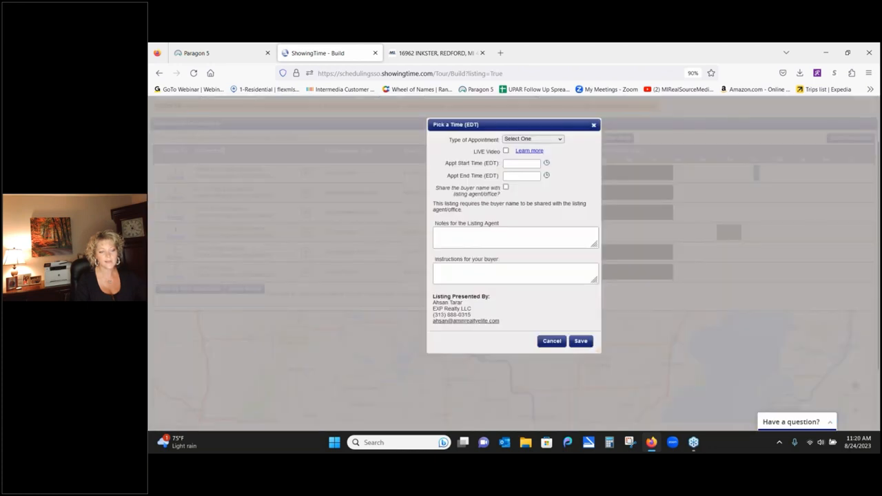
{"action": "left_click", "coordinate": [546, 164]}
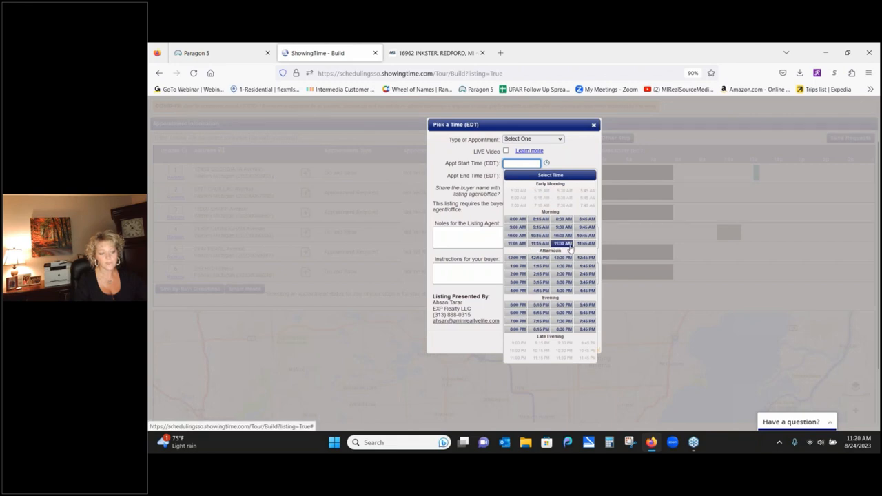
{"action": "left_click", "coordinate": [563, 244]}
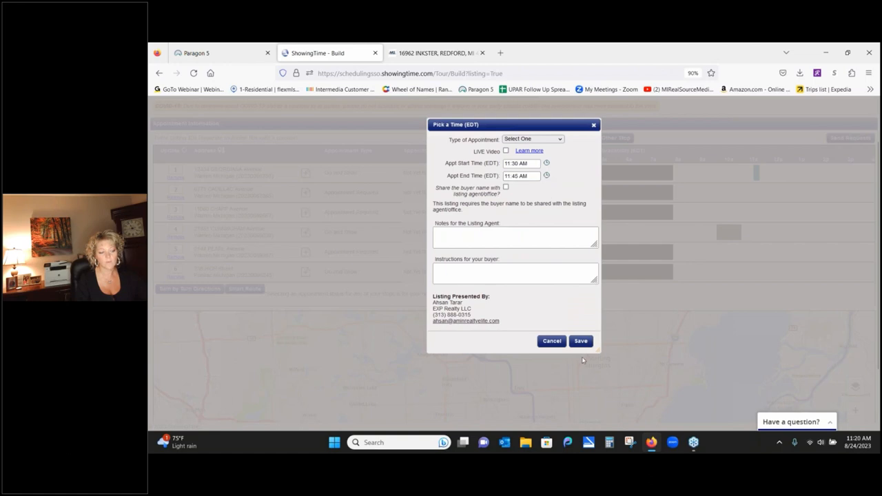
{"action": "left_click", "coordinate": [582, 341]}
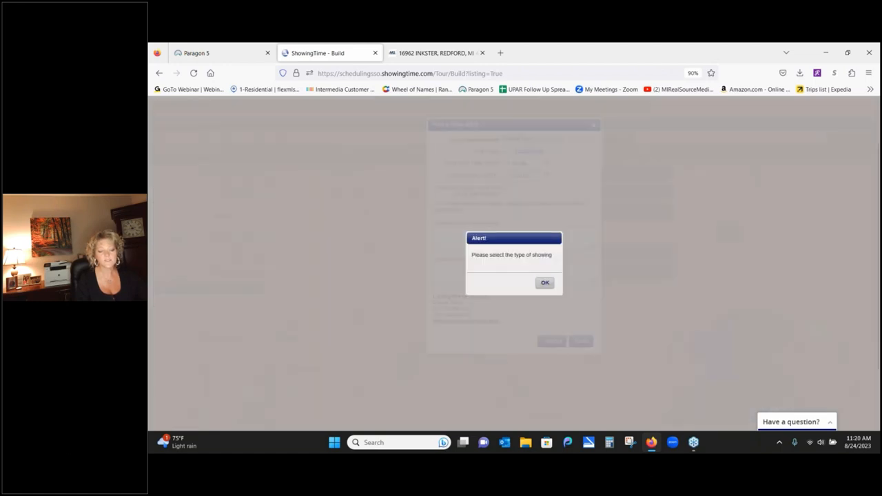
{"action": "left_click", "coordinate": [543, 281]}
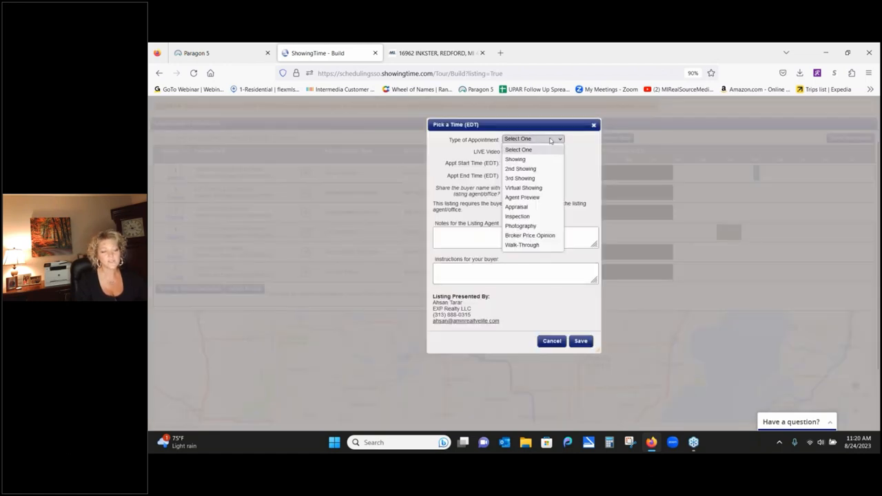
{"action": "left_click", "coordinate": [551, 140]}
{"action": "left_click", "coordinate": [542, 160]}
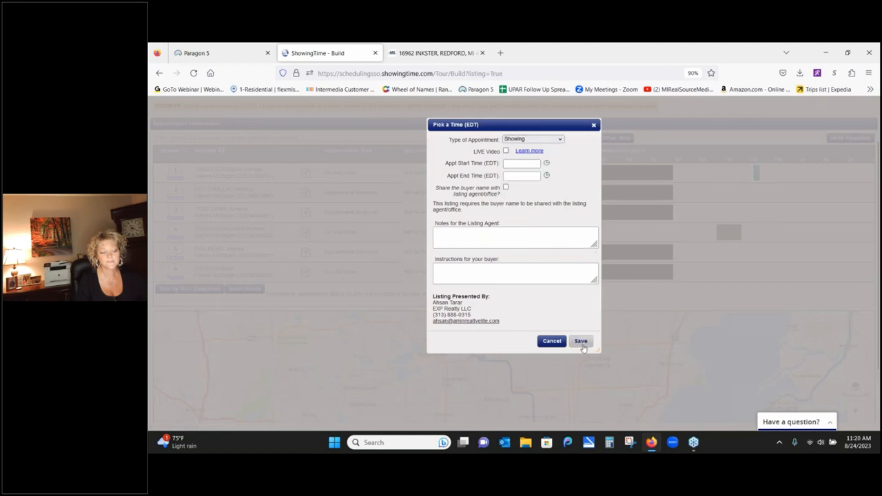
{"action": "left_click", "coordinate": [582, 345]}
- Set the second stop's window to 11:30 AM–12:00 PM and save it
{"action": "left_click", "coordinate": [541, 283]}
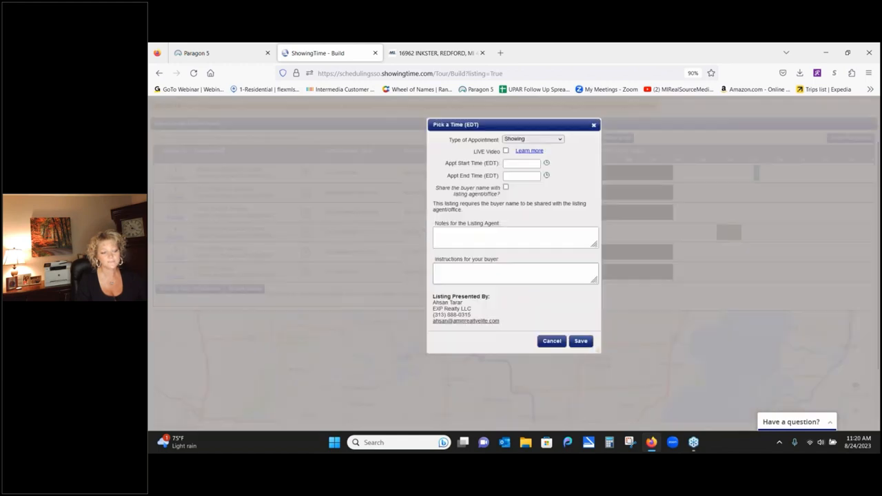
{"action": "left_click", "coordinate": [546, 163]}
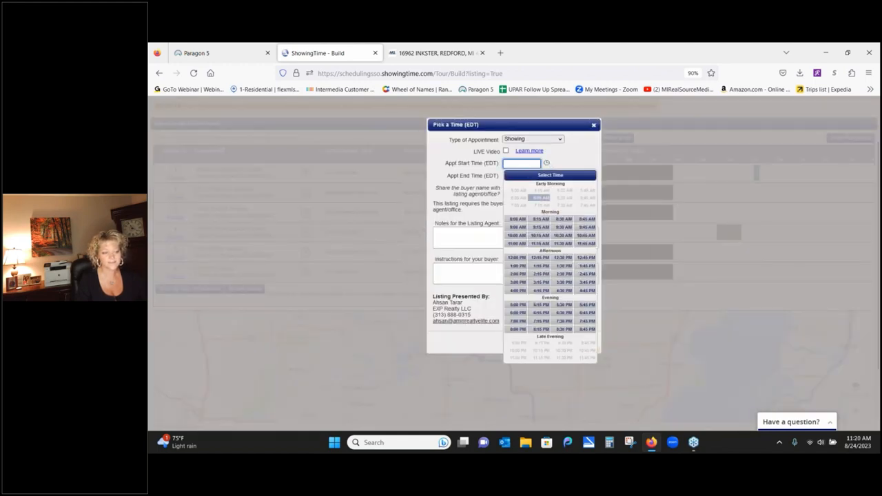
{"action": "left_click", "coordinate": [563, 243]}
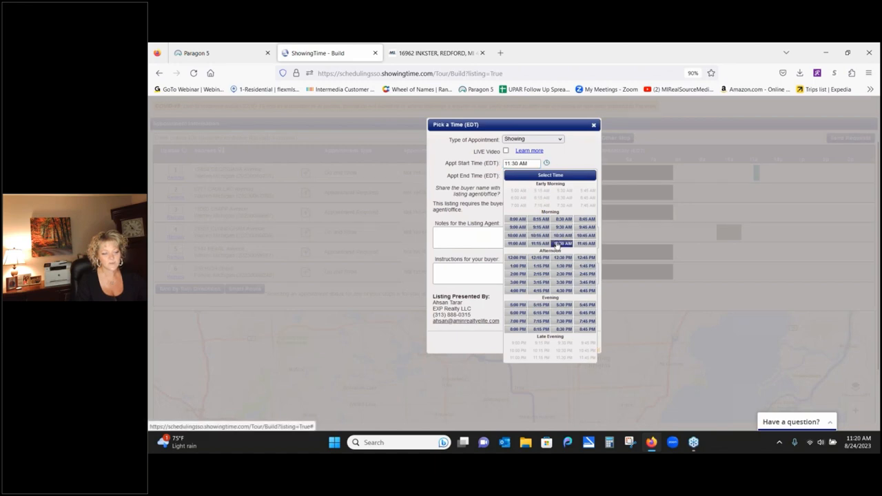
{"action": "left_click", "coordinate": [547, 174]}
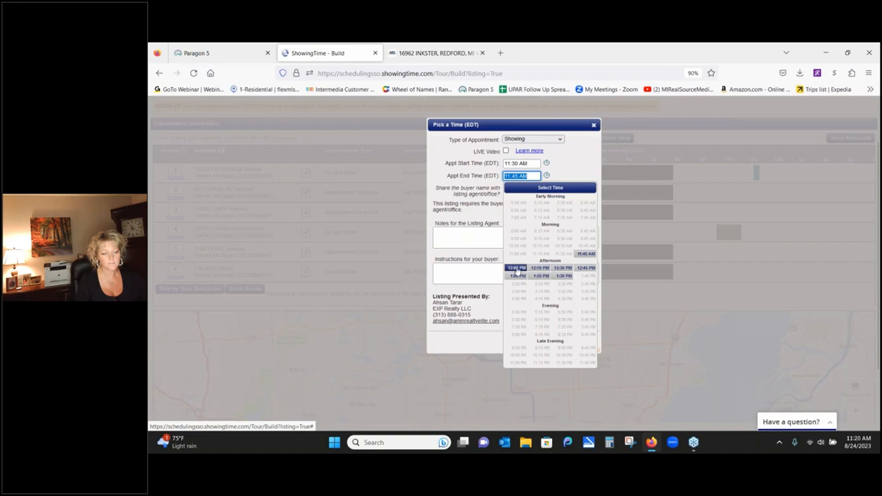
{"action": "left_click", "coordinate": [516, 267]}
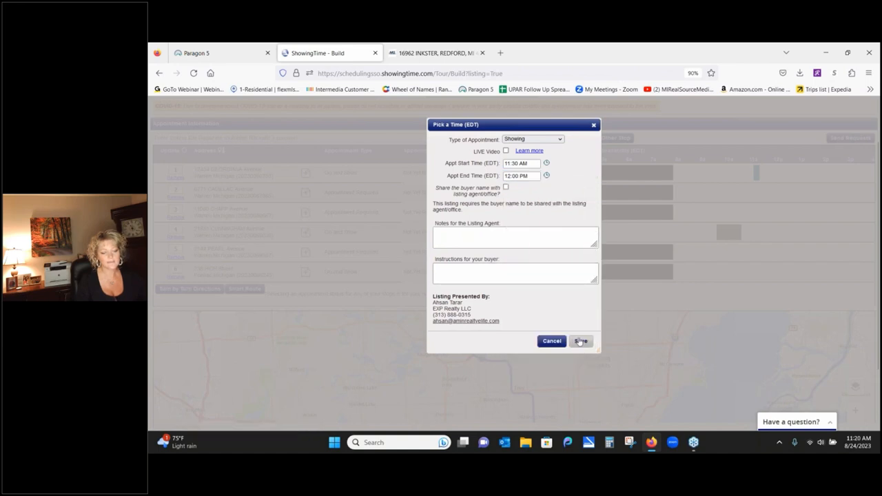
{"action": "left_click", "coordinate": [580, 342]}
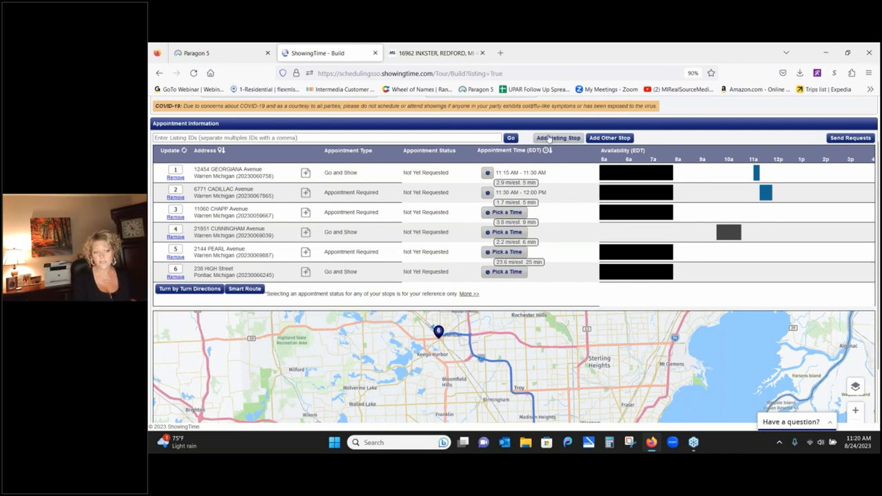
{"action": "left_click", "coordinate": [626, 139]}
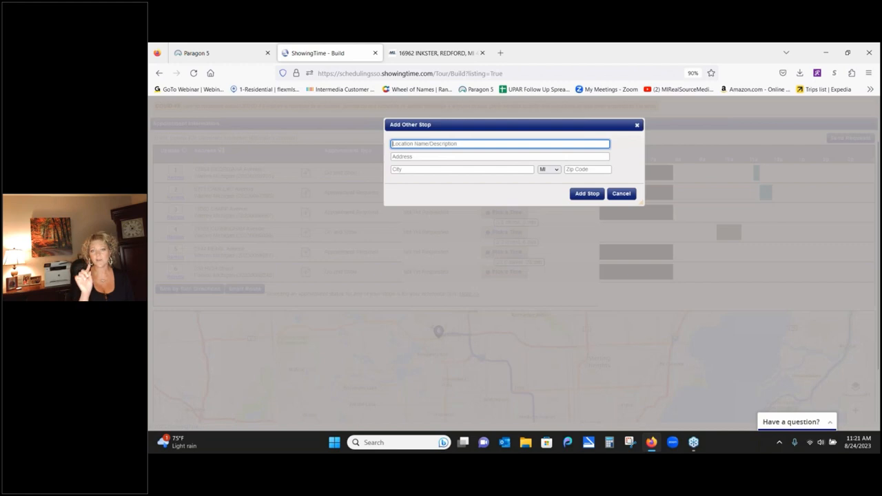
{"action": "left_click", "coordinate": [638, 127]}
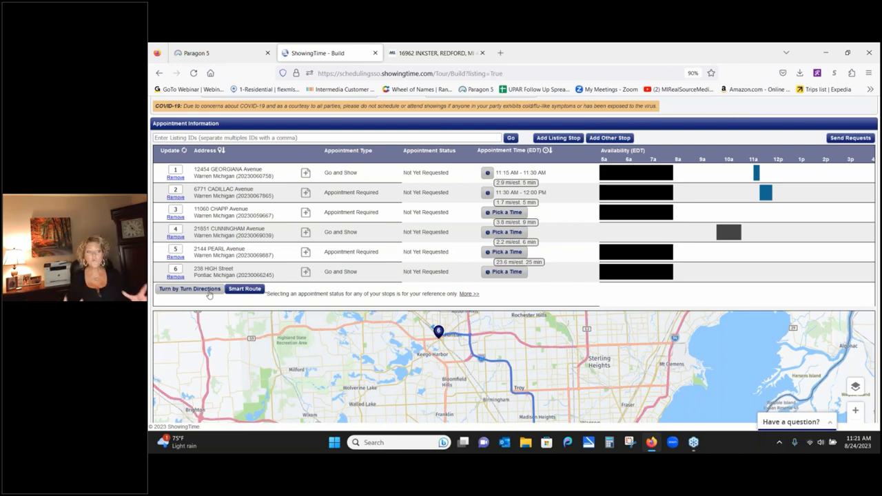
- Back in Paragon 5, dismiss the listings Actions dialog and contacts, ending on the Home dashboard
{"action": "left_click", "coordinate": [227, 53]}
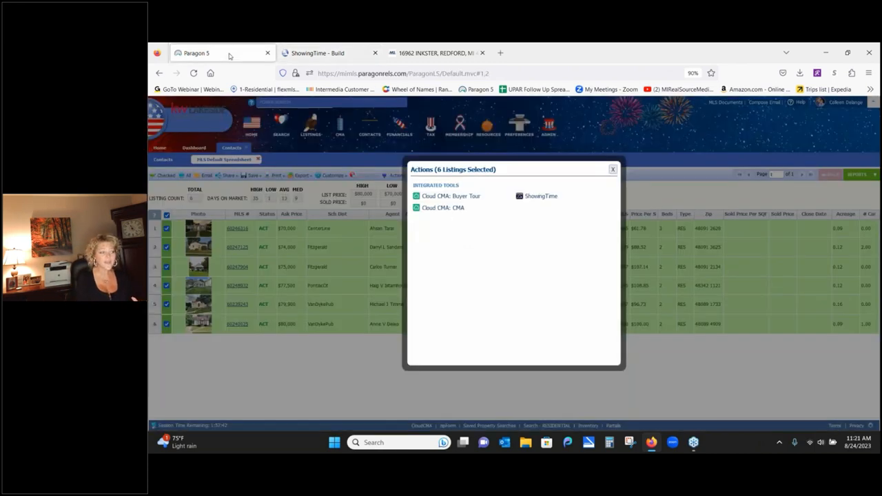
{"action": "left_click", "coordinate": [612, 170]}
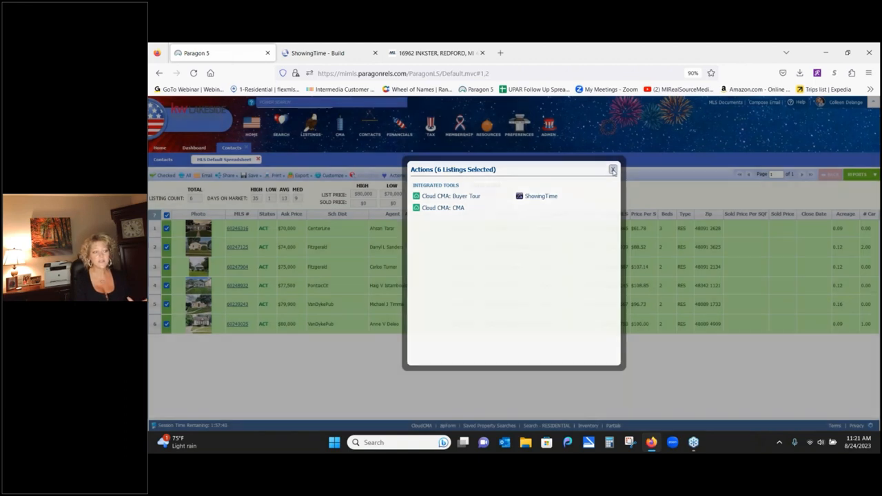
{"action": "left_click", "coordinate": [168, 160]}
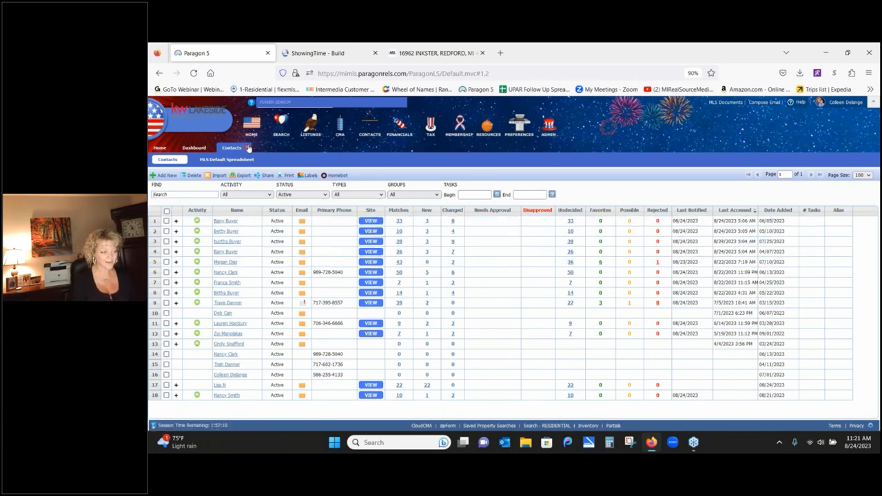
{"action": "left_click", "coordinate": [194, 148]}
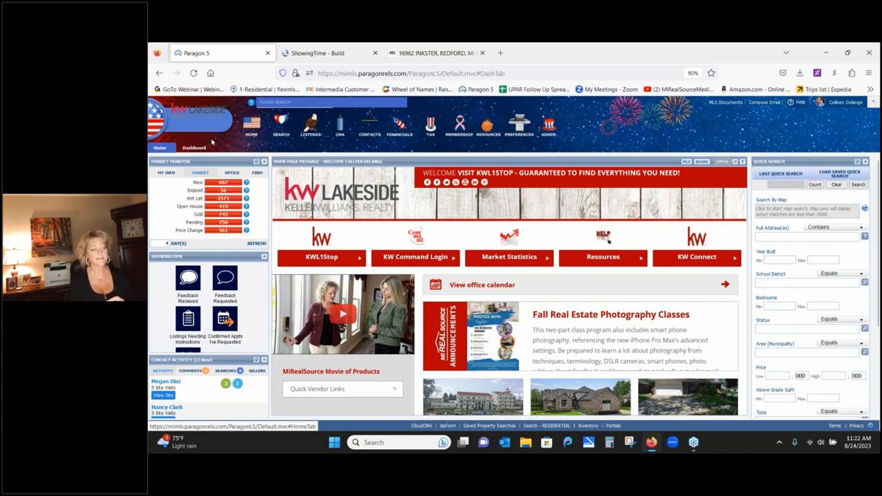
- Open Recorded Webinars from the Resources menu to load the MIRealSourceMedia YouTube channel
{"action": "left_click", "coordinate": [487, 127]}
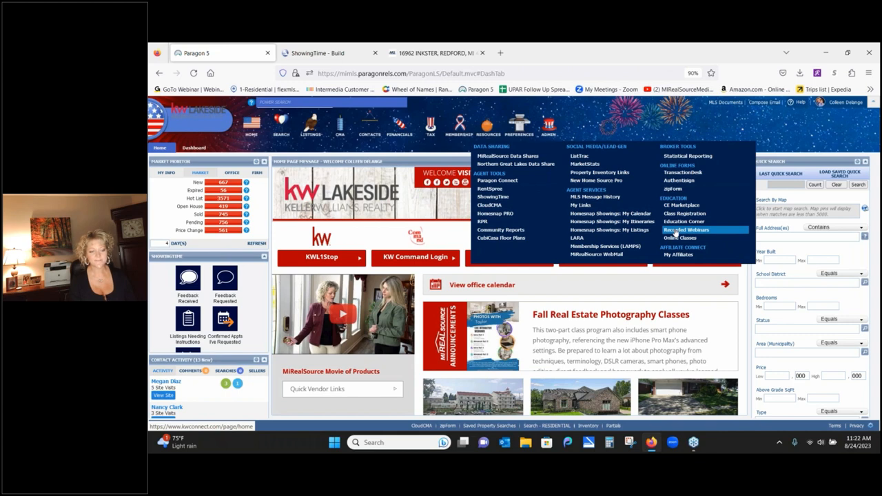
{"action": "left_click", "coordinate": [675, 231]}
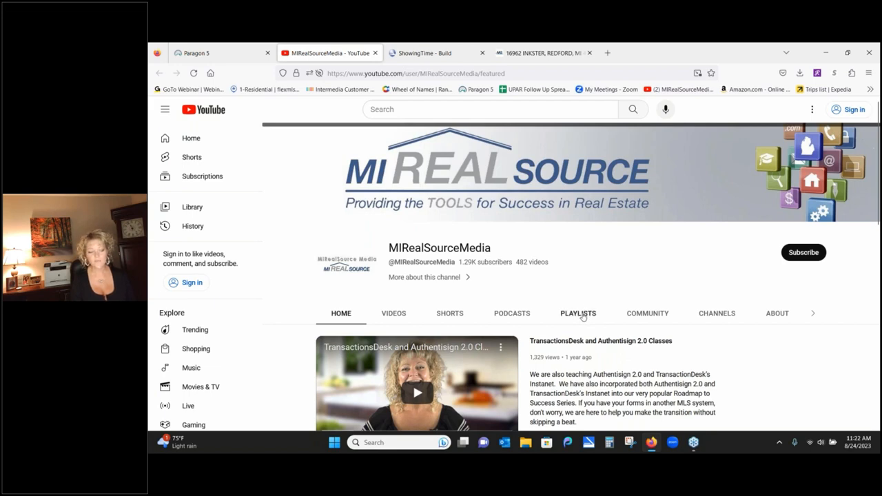
- Show the MIRealSourceMedia Playlists page and browse down to Paragon MLS System
{"action": "left_click", "coordinate": [582, 314]}
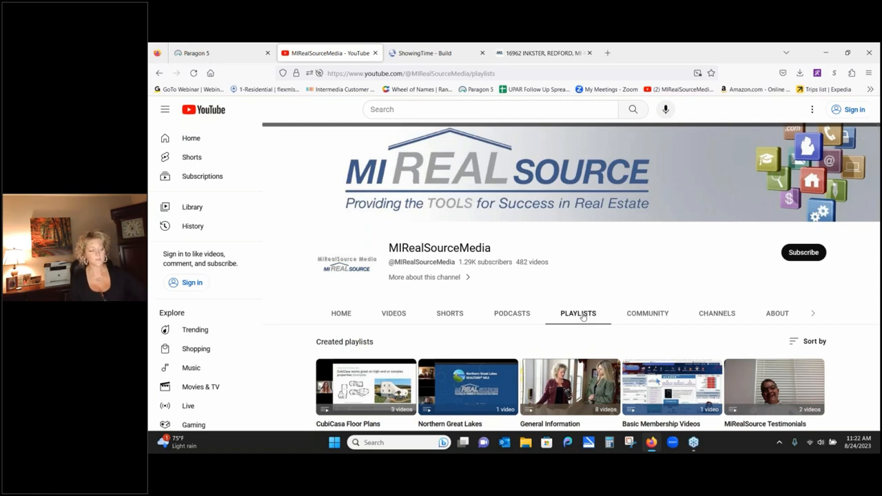
{"action": "scroll", "coordinate": [259, 310], "scroll_direction": "down", "scroll_amount": 3}
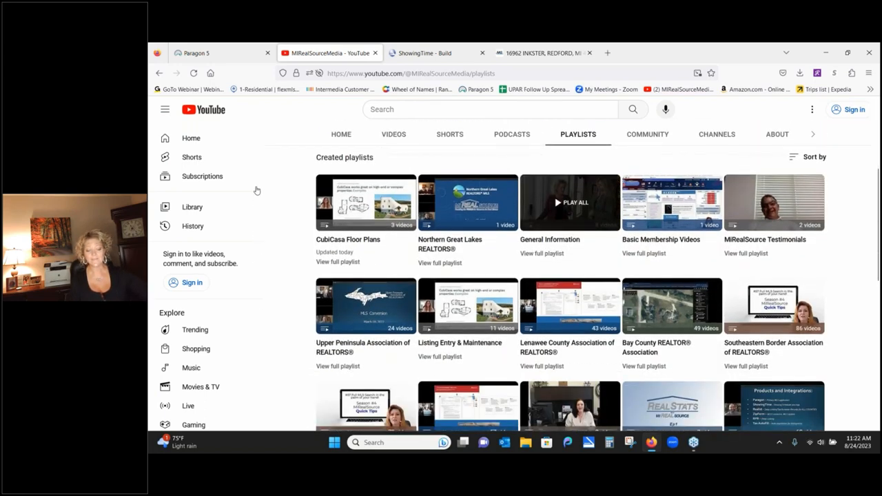
{"action": "scroll", "coordinate": [255, 337], "scroll_direction": "down", "scroll_amount": 1}
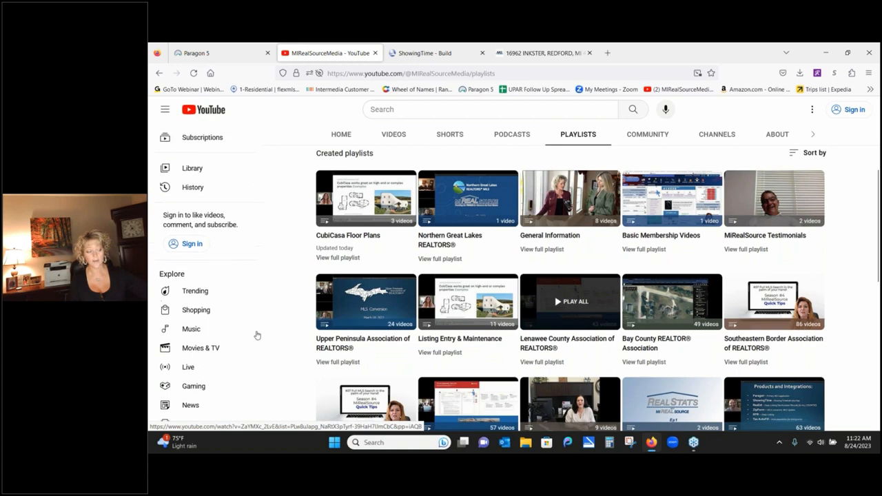
{"action": "scroll", "coordinate": [256, 335], "scroll_direction": "up", "scroll_amount": 1}
{"action": "scroll", "coordinate": [285, 194], "scroll_direction": "down", "scroll_amount": 3}
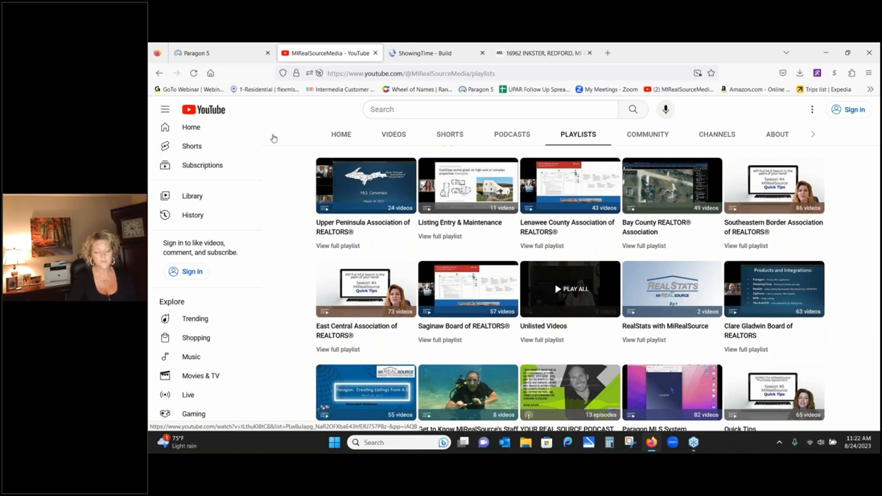
{"action": "scroll", "coordinate": [846, 354], "scroll_direction": "down", "scroll_amount": 3}
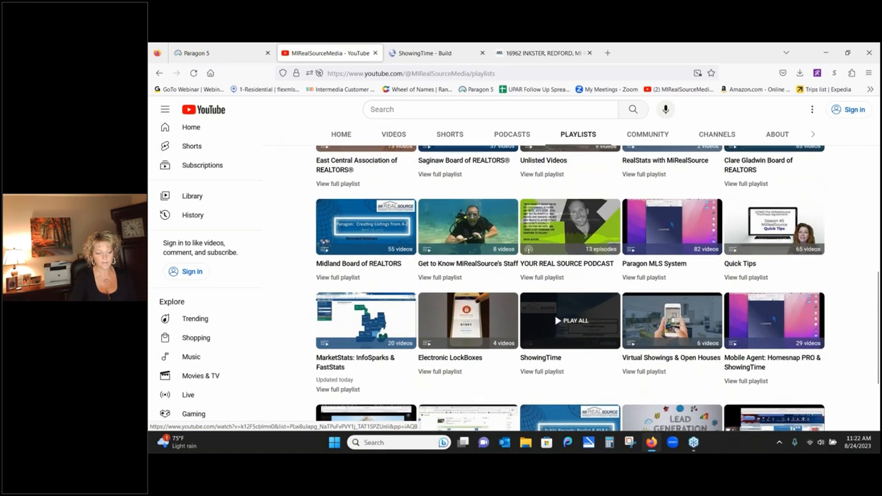
{"action": "scroll", "coordinate": [570, 288], "scroll_direction": "down", "scroll_amount": 1}
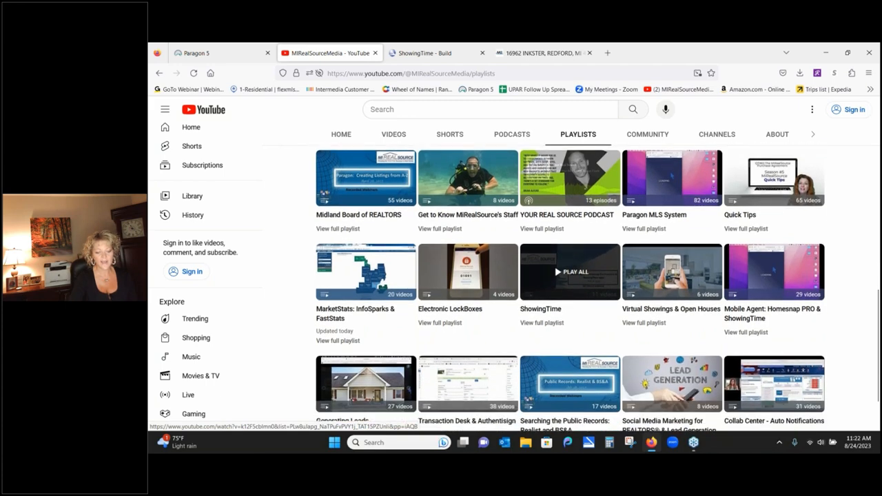
{"action": "scroll", "coordinate": [852, 396], "scroll_direction": "down", "scroll_amount": 1}
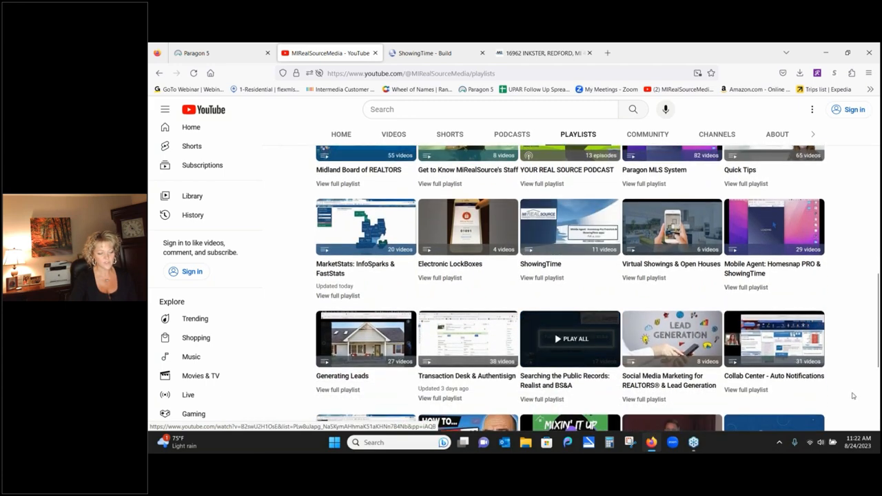
{"action": "scroll", "coordinate": [852, 396], "scroll_direction": "down", "scroll_amount": 4}
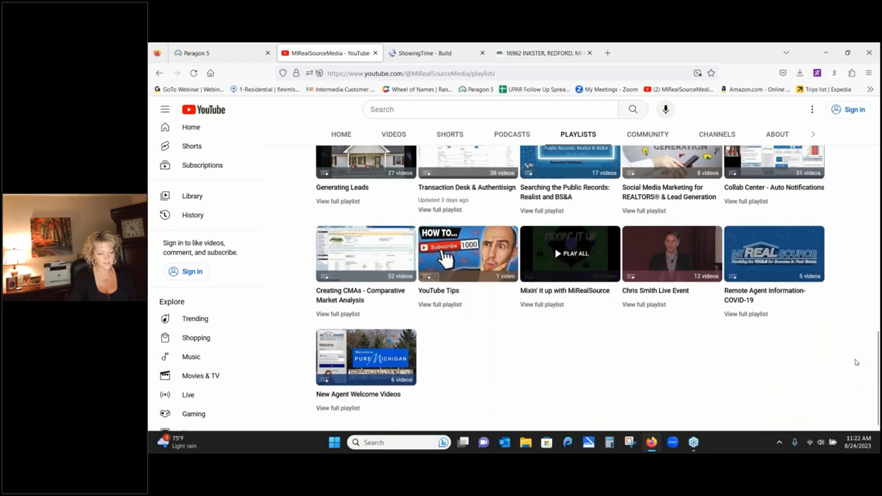
{"action": "scroll", "coordinate": [831, 388], "scroll_direction": "up", "scroll_amount": 3}
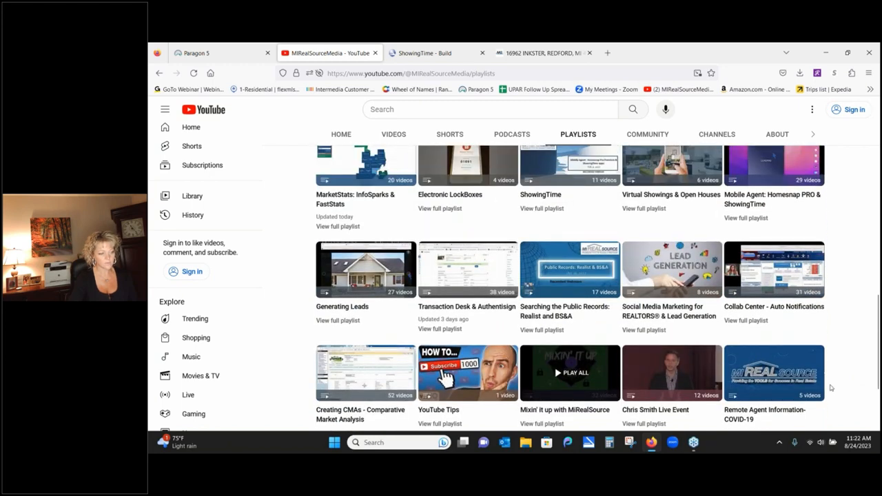
{"action": "scroll", "coordinate": [831, 388], "scroll_direction": "up", "scroll_amount": 5}
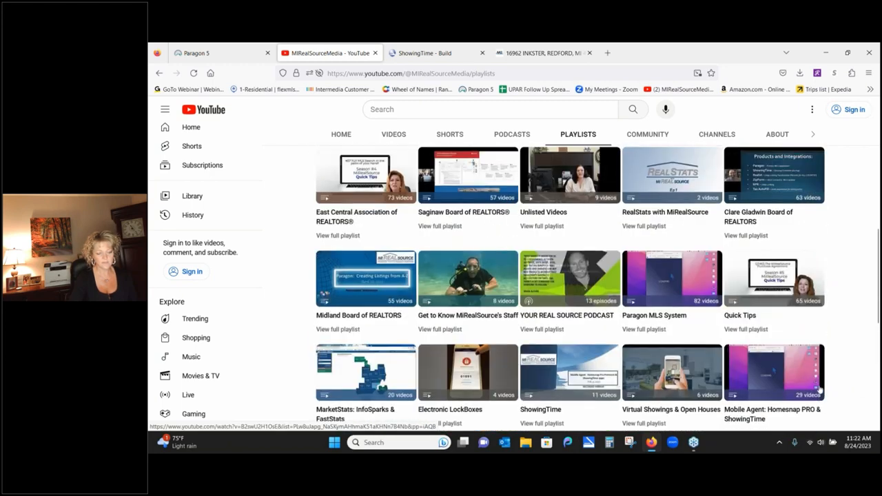
{"action": "scroll", "coordinate": [818, 390], "scroll_direction": "up", "scroll_amount": 1}
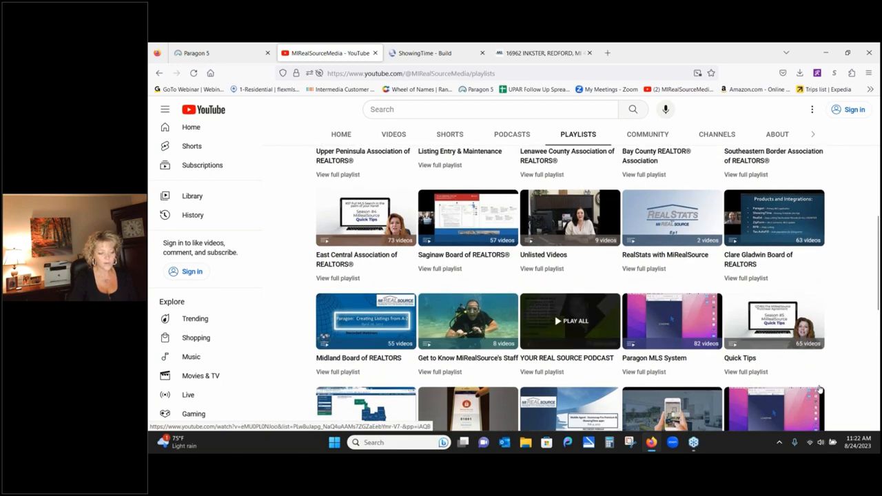
{"action": "scroll", "coordinate": [819, 390], "scroll_direction": "up", "scroll_amount": 1}
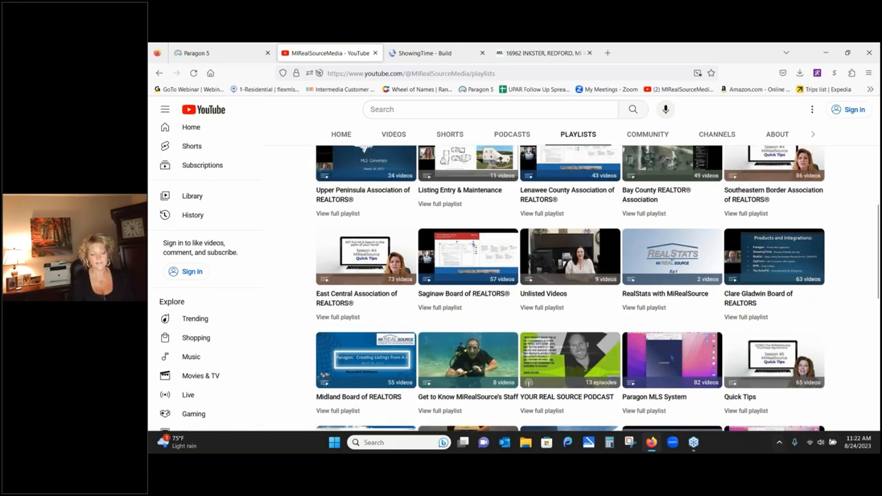
- View the full Paragon MLS System playlist, then close the YouTube tab
{"action": "left_click", "coordinate": [644, 410]}
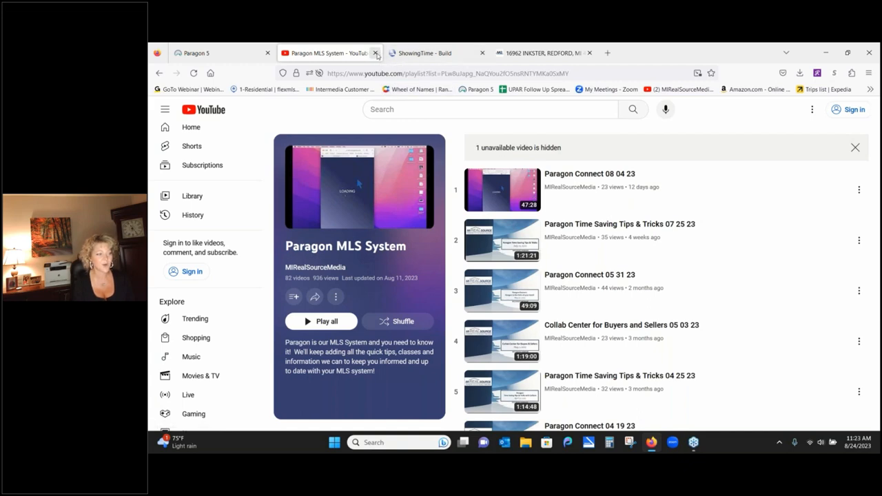
{"action": "left_click", "coordinate": [375, 53]}
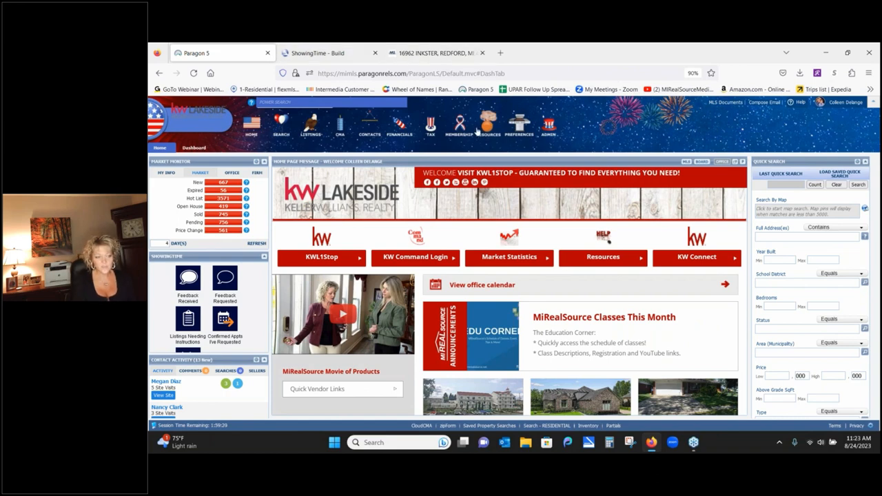
{"action": "mouse_move", "coordinate": [482, 132]}
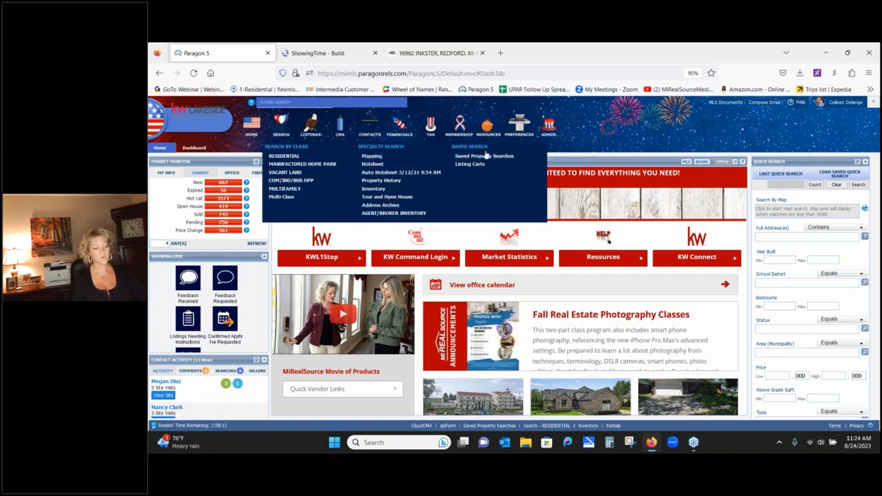
{"action": "left_click", "coordinate": [283, 156]}
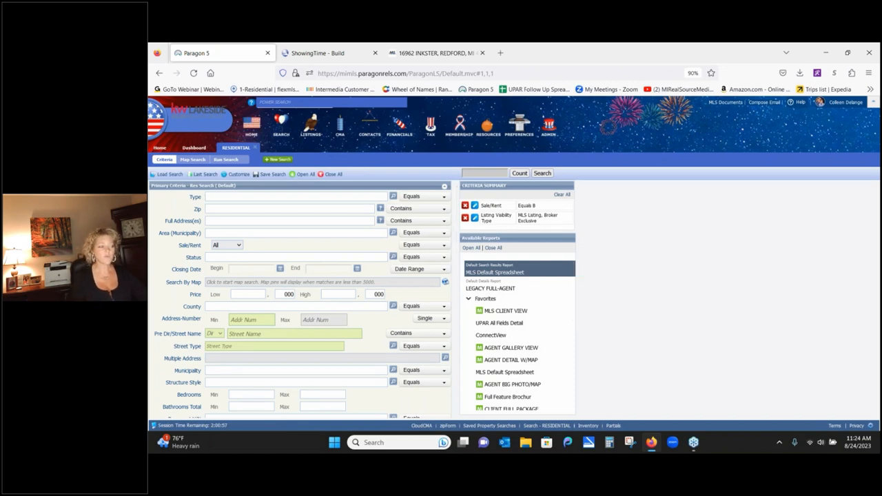
{"action": "left_click", "coordinate": [255, 148]}
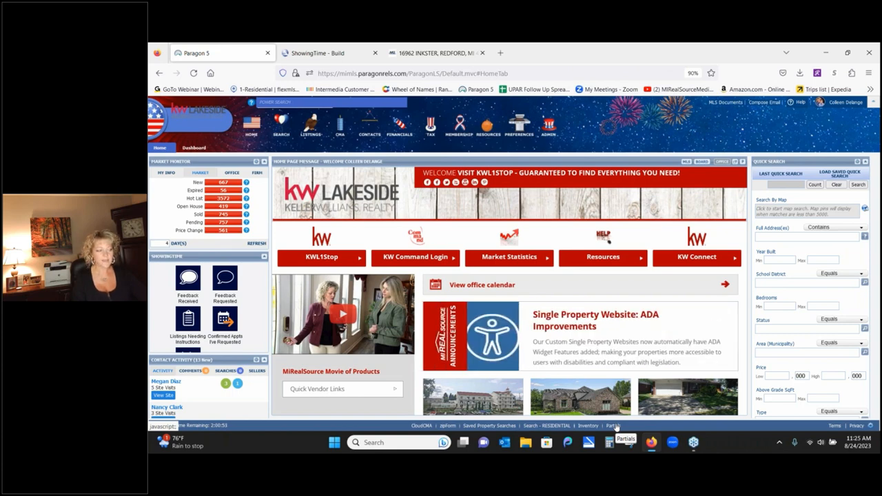
{"action": "left_click", "coordinate": [496, 426]}
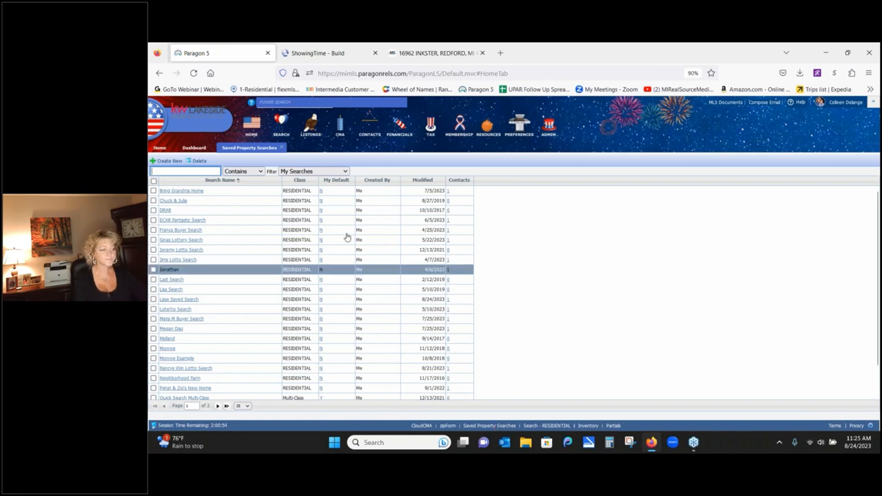
{"action": "left_click", "coordinate": [204, 149]}
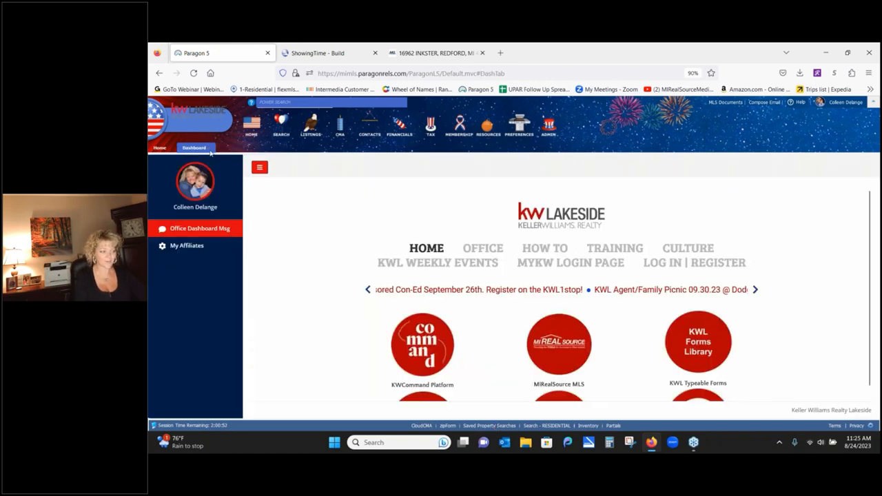
{"action": "left_click", "coordinate": [159, 148]}
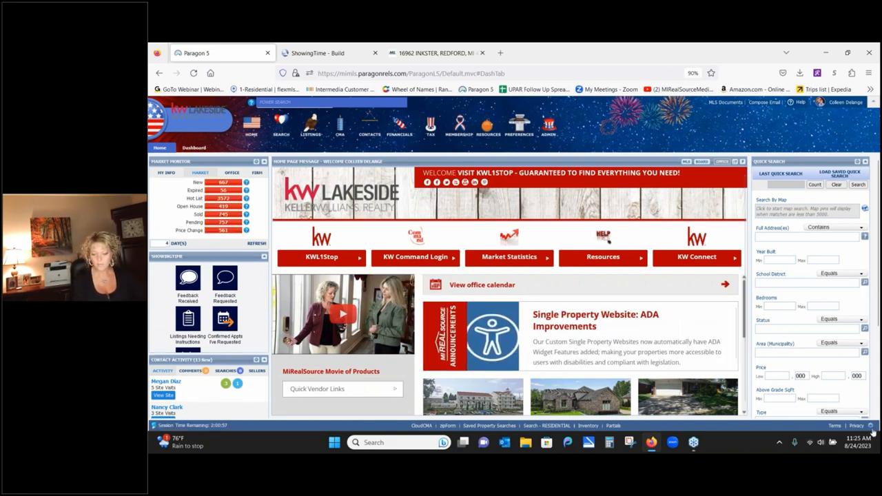
- Remove Partials and add AGENT/BROKER INVENTORY to the quick action links
{"action": "left_click", "coordinate": [871, 428]}
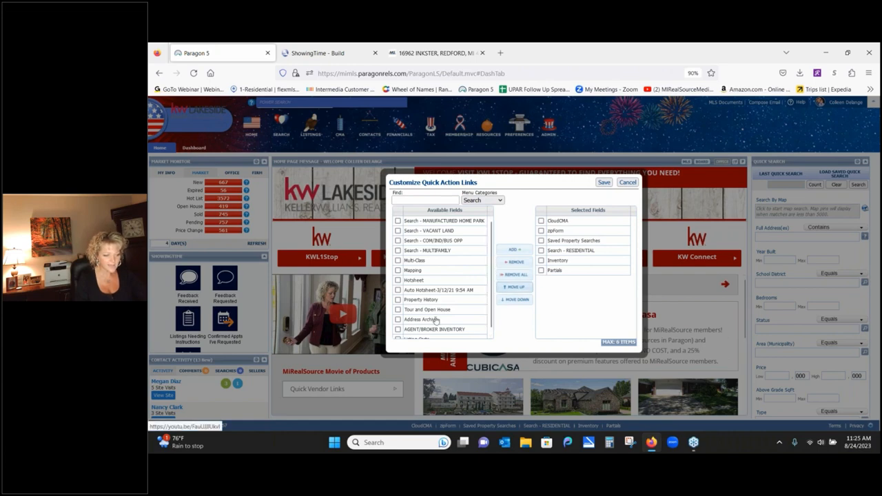
{"action": "left_click", "coordinate": [555, 270]}
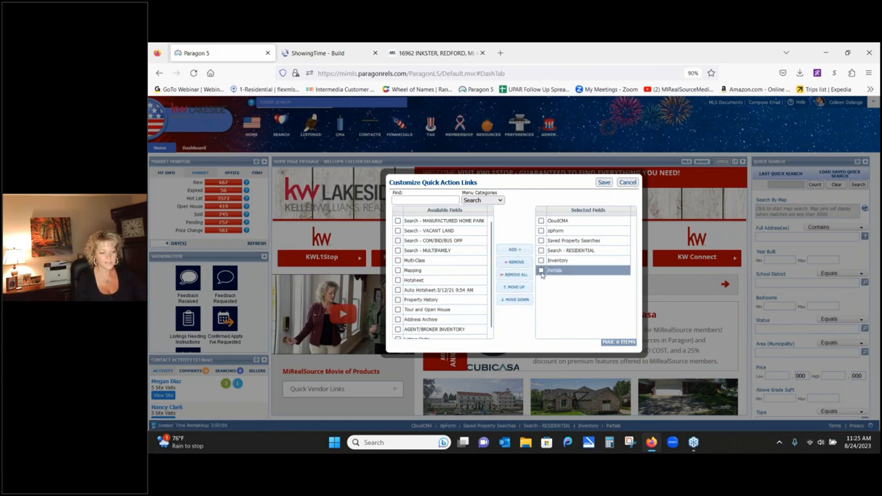
{"action": "left_click", "coordinate": [515, 262]}
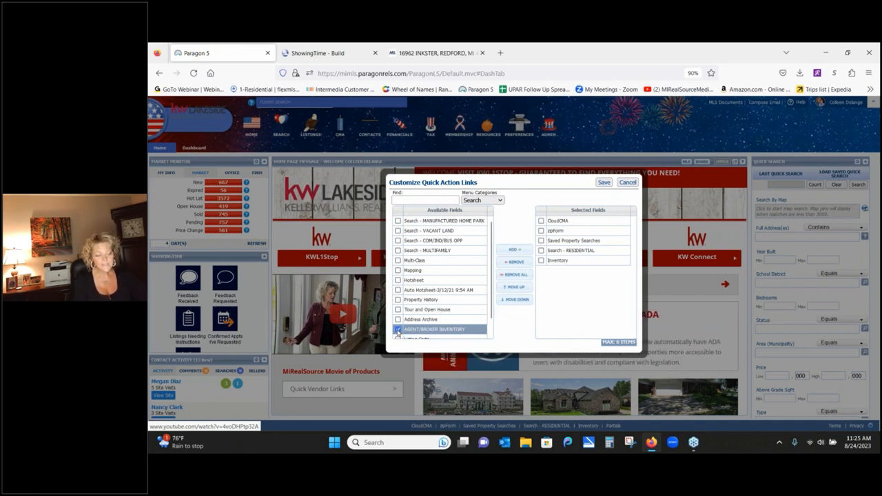
{"action": "left_click", "coordinate": [397, 330]}
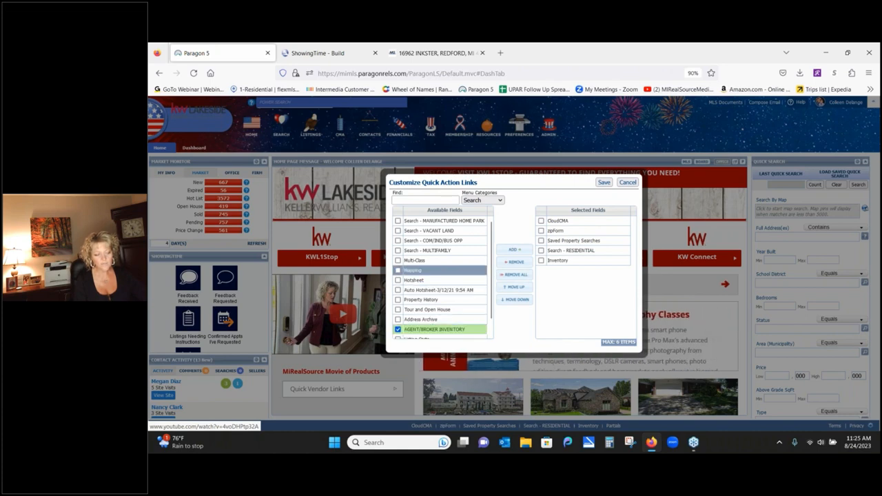
{"action": "left_click", "coordinate": [517, 249]}
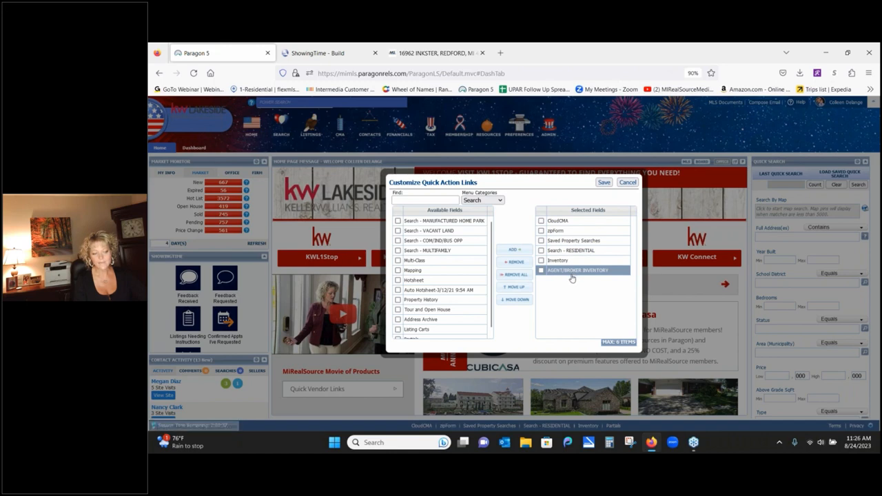
- Switch the available links to the Resources category and select Authentisign
{"action": "left_click", "coordinate": [502, 200]}
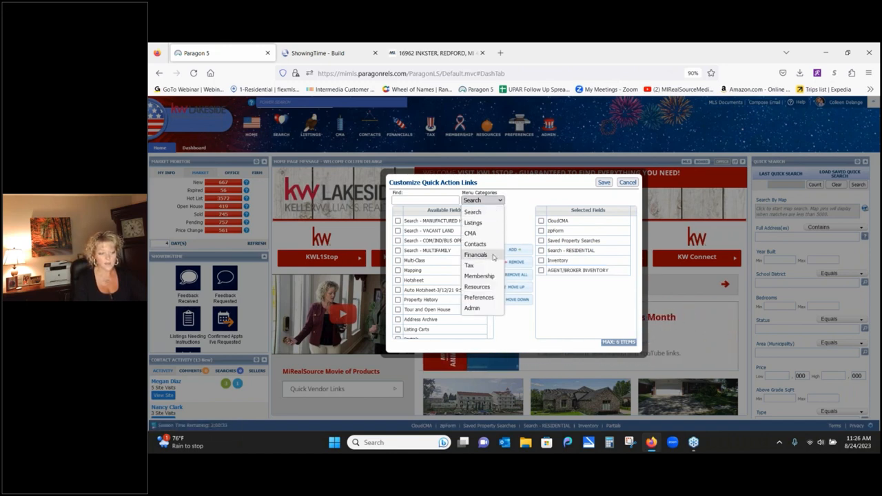
{"action": "left_click", "coordinate": [480, 287]}
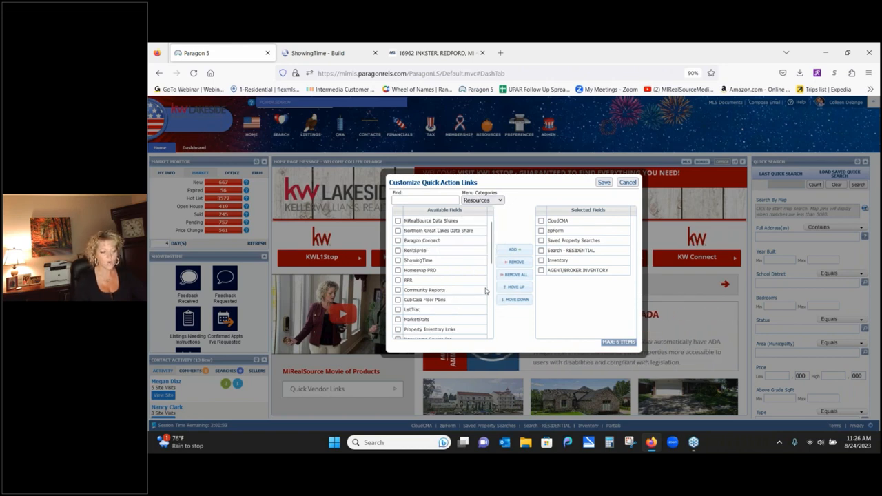
{"action": "scroll", "coordinate": [486, 289], "scroll_direction": "down", "scroll_amount": 4}
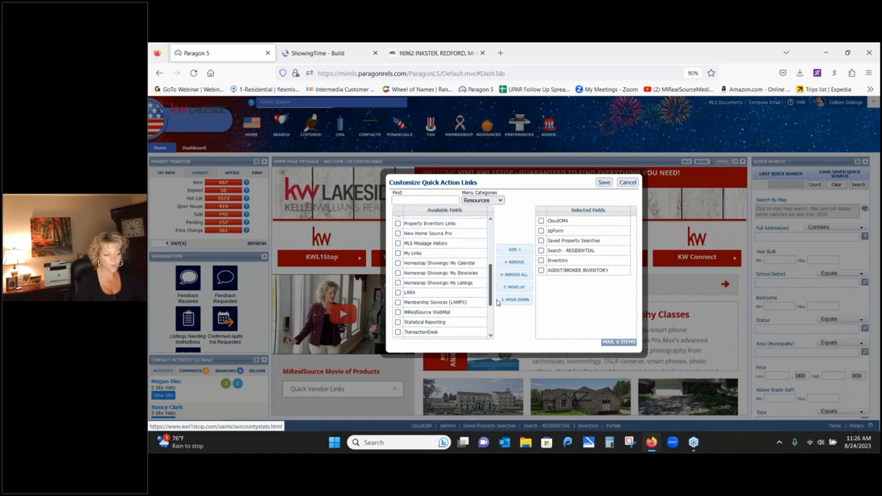
{"action": "scroll", "coordinate": [497, 302], "scroll_direction": "down", "scroll_amount": 3}
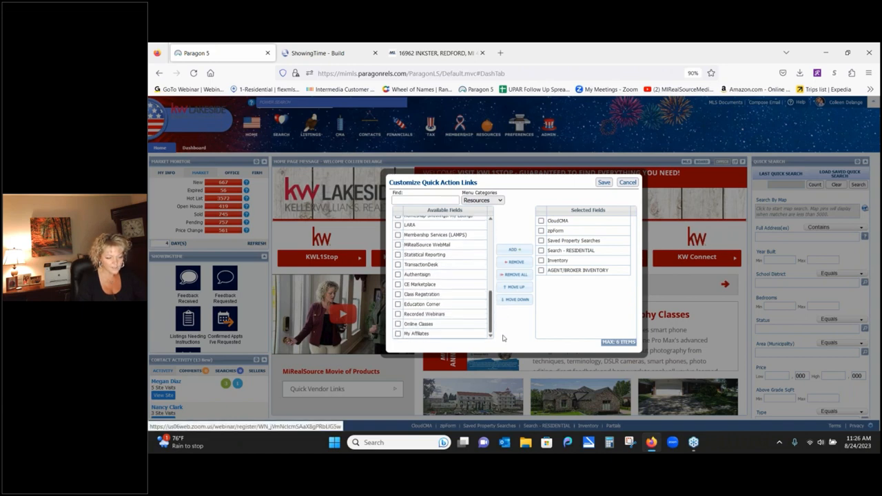
{"action": "left_click", "coordinate": [439, 316]}
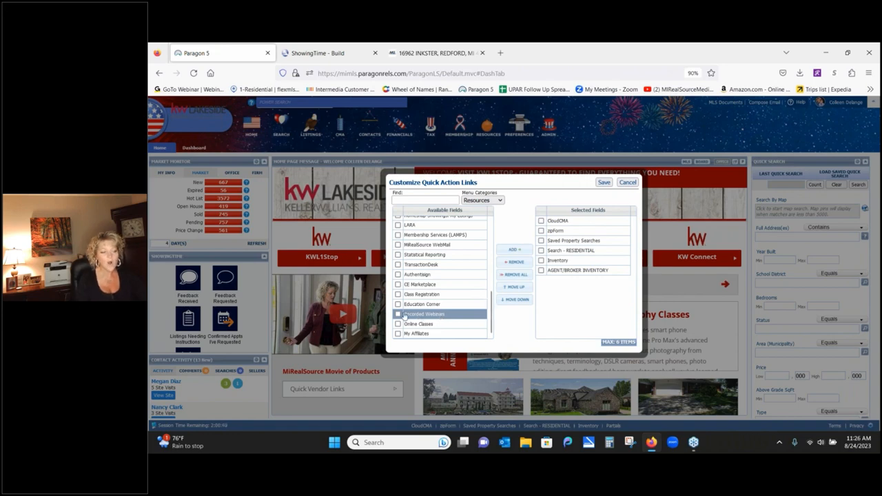
{"action": "left_click", "coordinate": [399, 293]}
{"action": "left_click", "coordinate": [397, 275]}
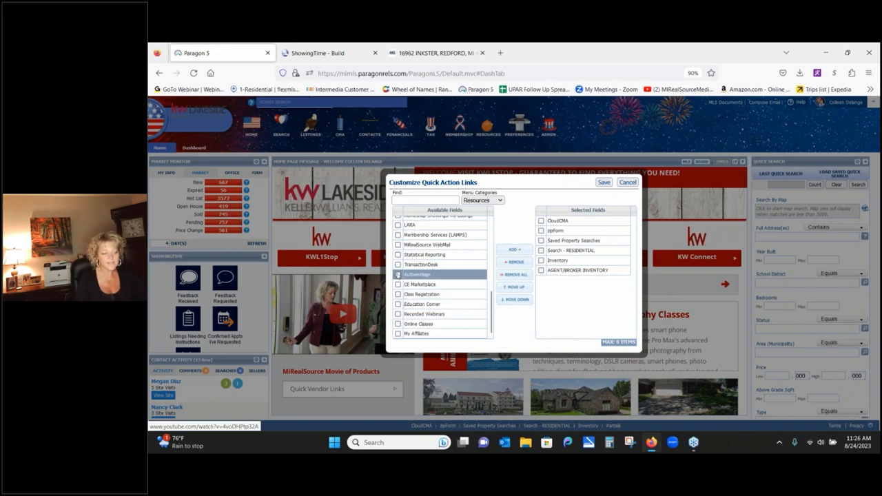
{"action": "left_click", "coordinate": [397, 274]}
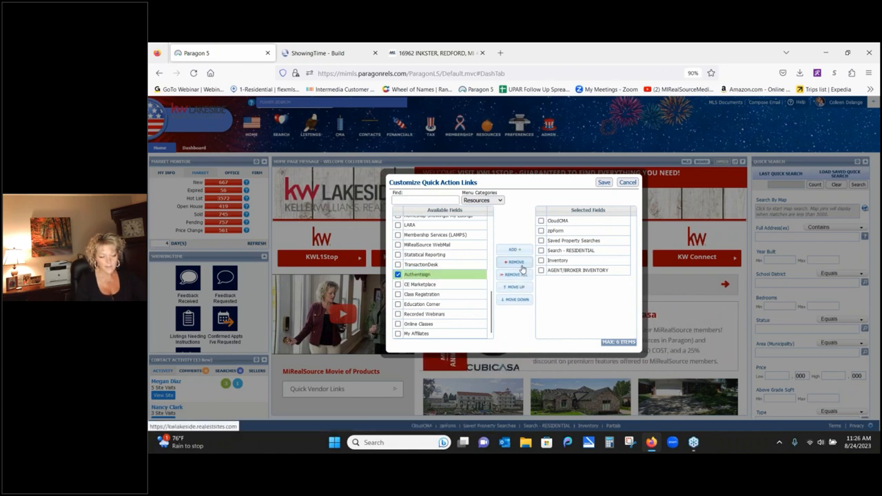
- Replace zipForm with Authentisign in the quick links and save the changes
{"action": "left_click", "coordinate": [541, 231]}
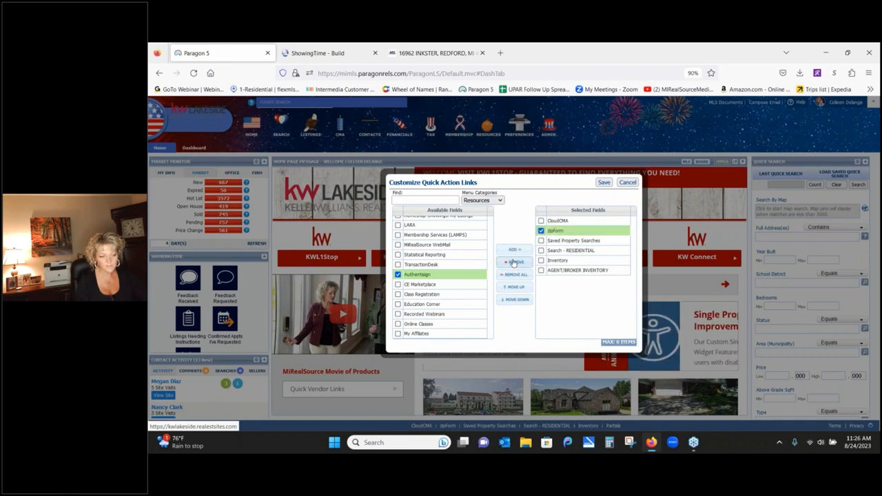
{"action": "left_click", "coordinate": [398, 274]}
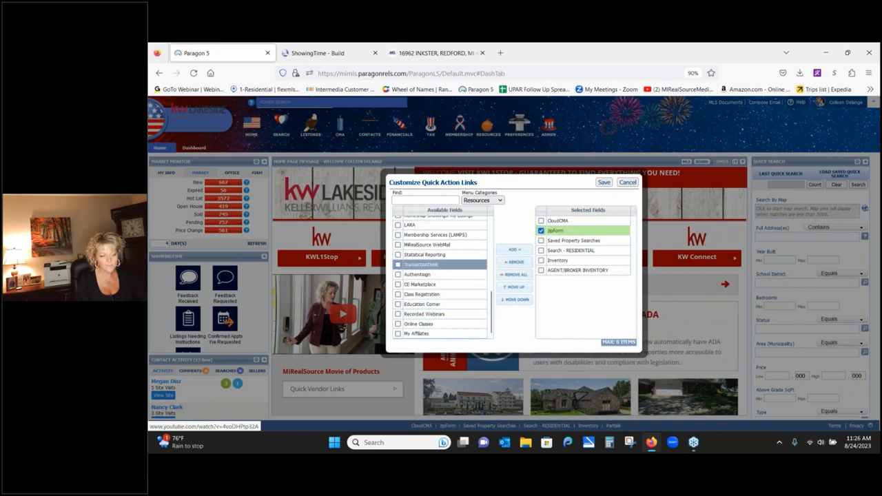
{"action": "left_click", "coordinate": [521, 264]}
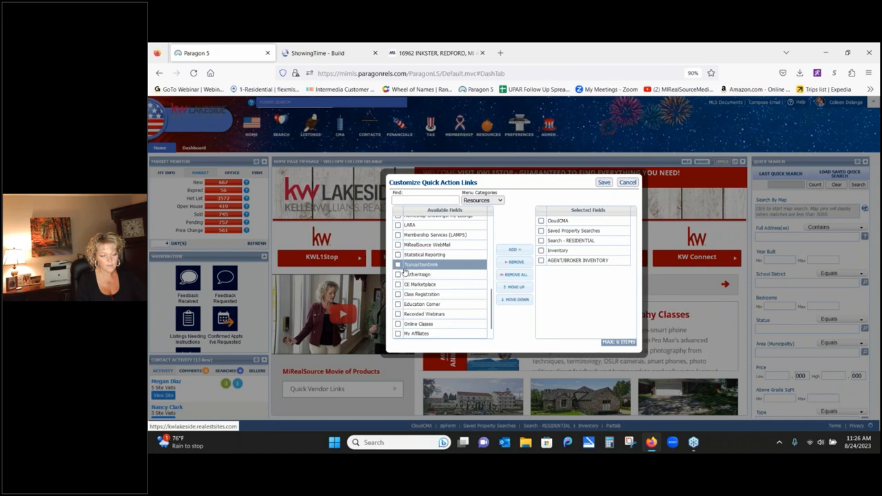
{"action": "left_click", "coordinate": [397, 274]}
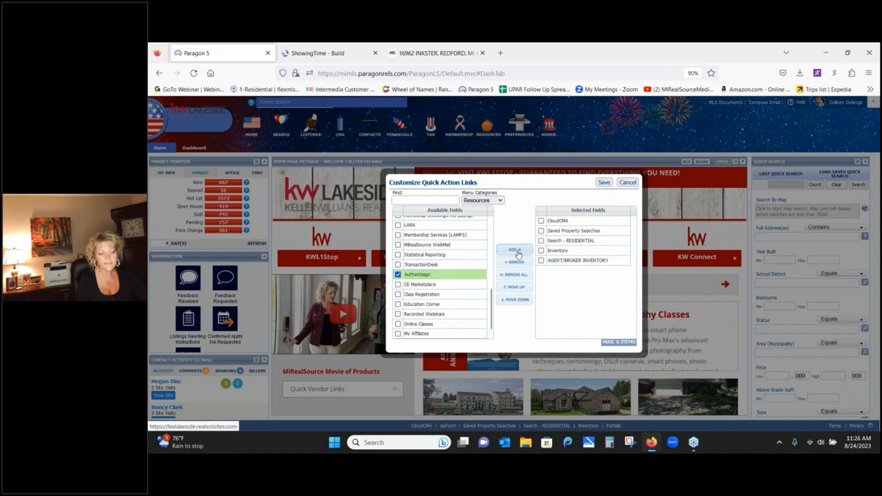
{"action": "left_click", "coordinate": [516, 251]}
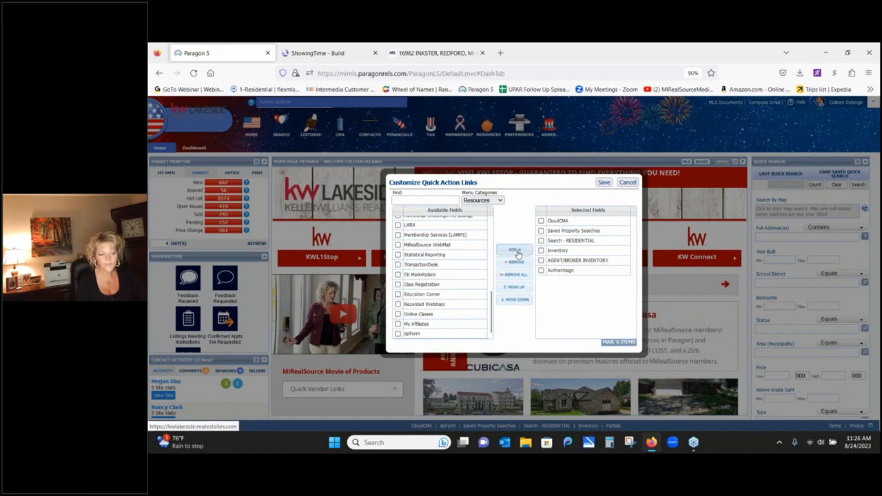
{"action": "left_click", "coordinate": [603, 182]}
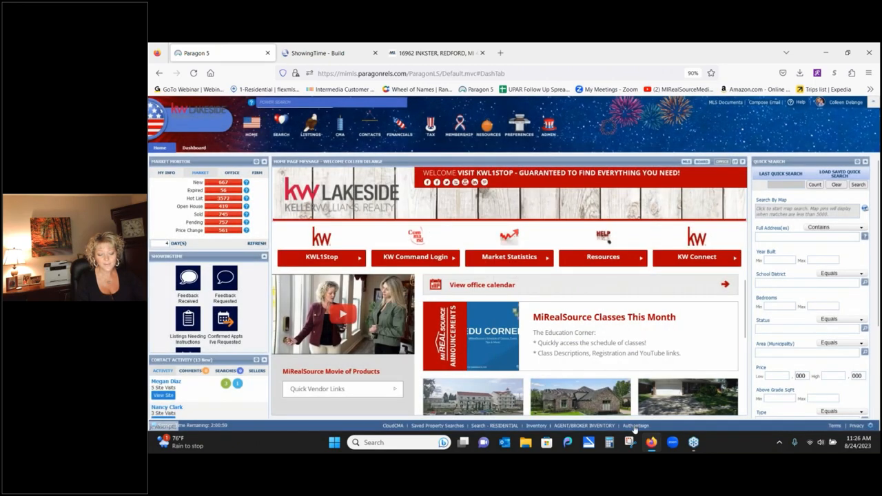
- Open Authentisign's TransactionDesk signings from the footer link, then return to Paragon 5
{"action": "left_click", "coordinate": [633, 428]}
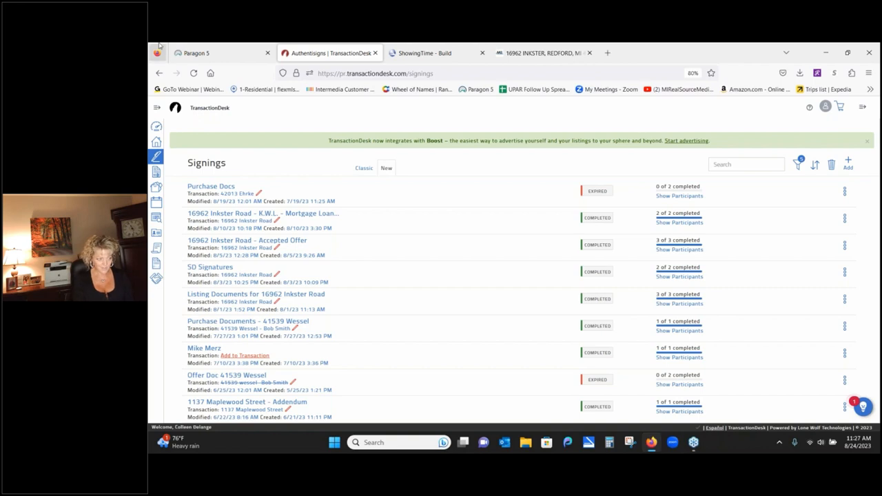
{"action": "left_click", "coordinate": [203, 53]}
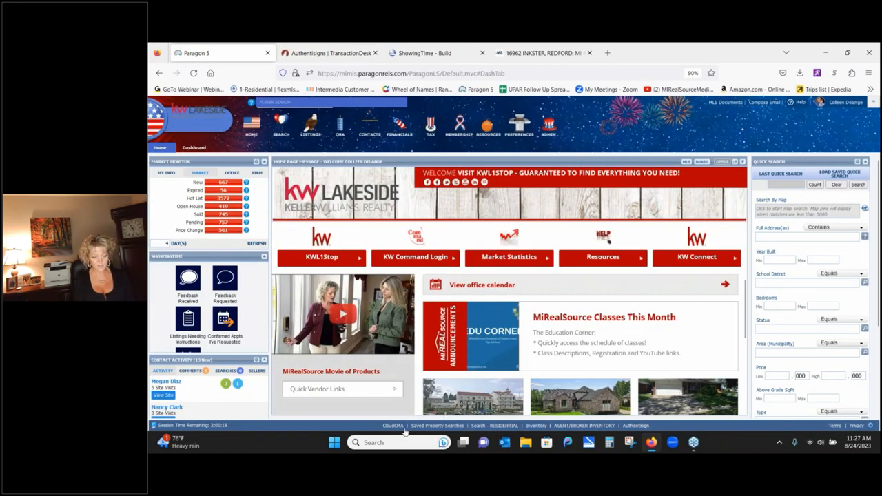